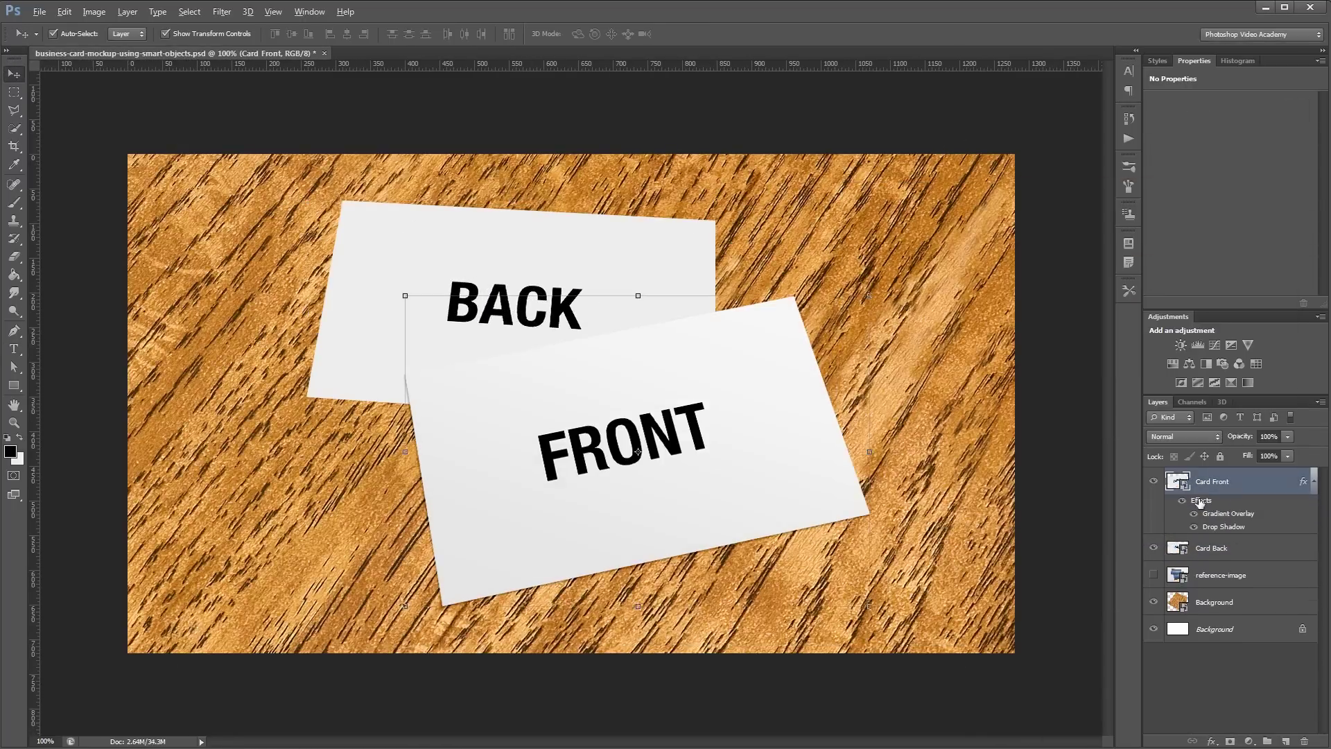
right_click(1254, 496)
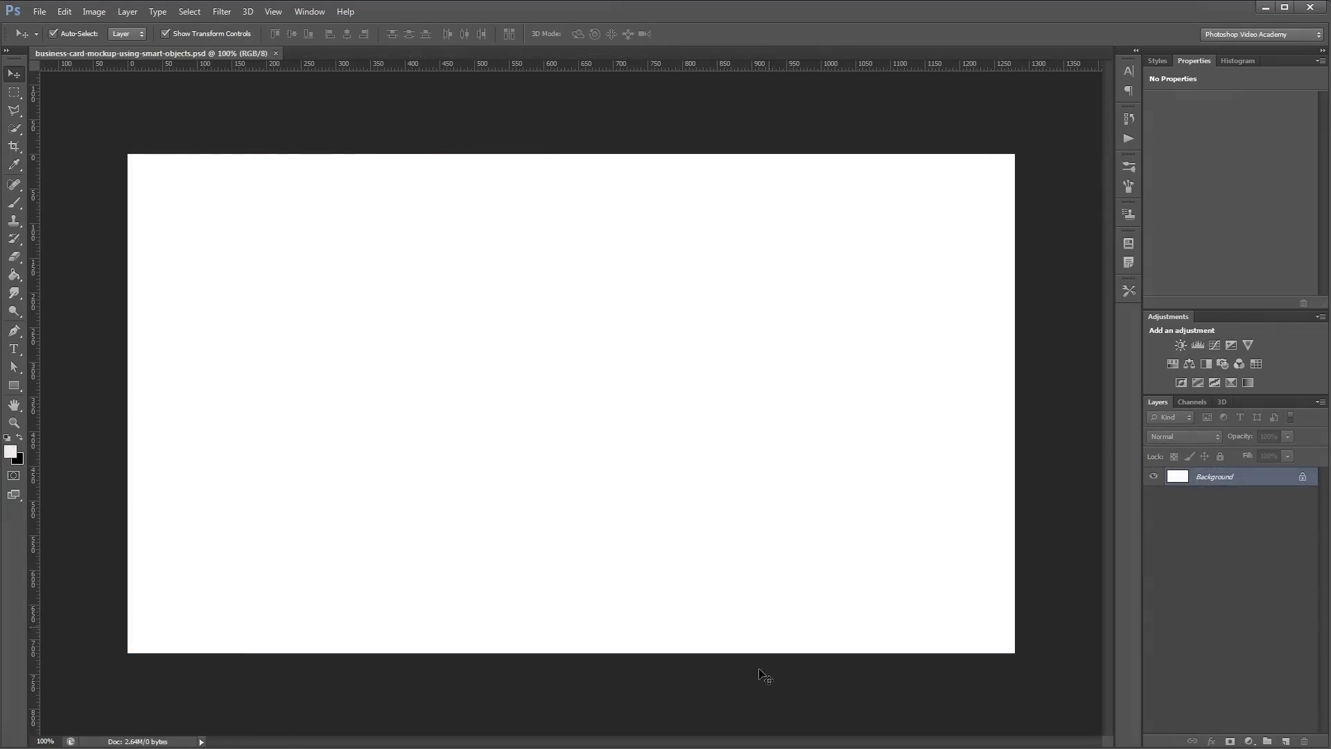
Step: View reference-image.jpg from the Project Files folder and close the viewer
double_click(567, 281)
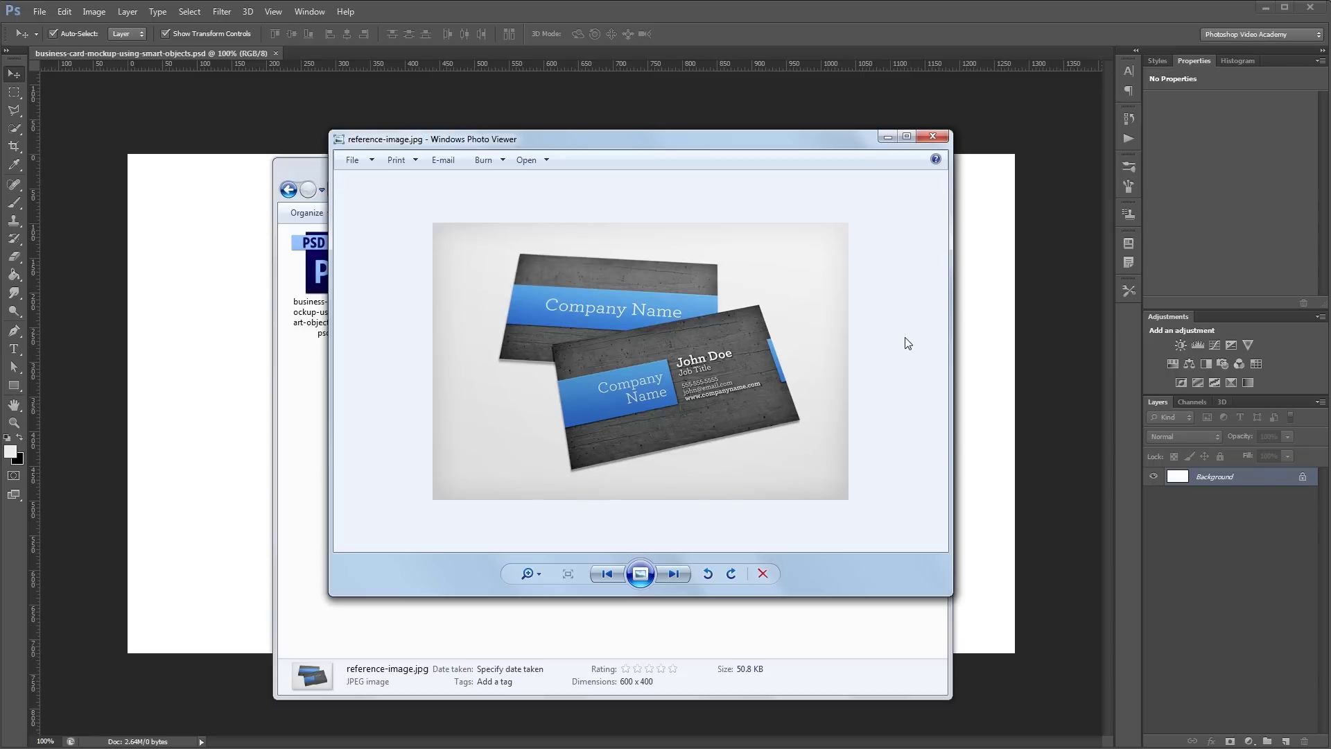
left_click(932, 136)
left_click(940, 93)
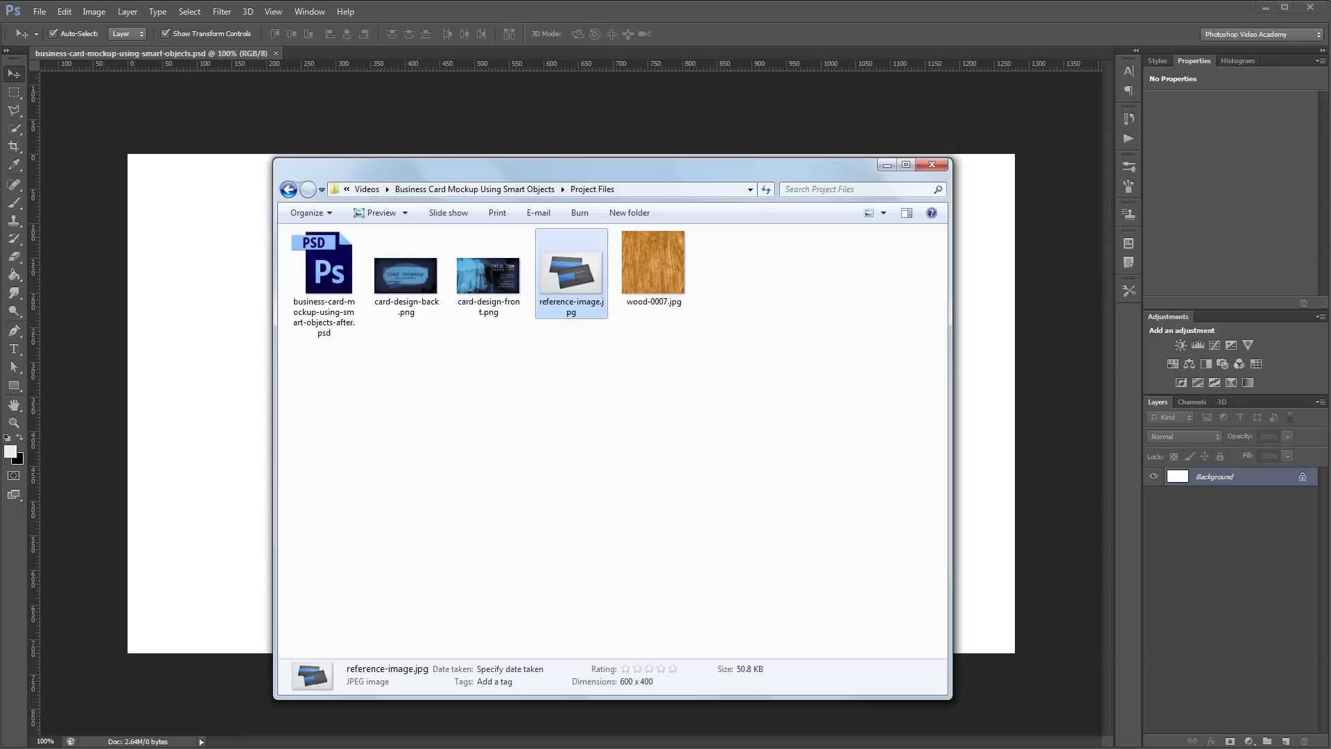
Step: Open wood-0007.jpg, copy the whole image into the business card mockup document and close the texture file
left_click(660, 258)
left_click_drag(660, 258, 2, 638)
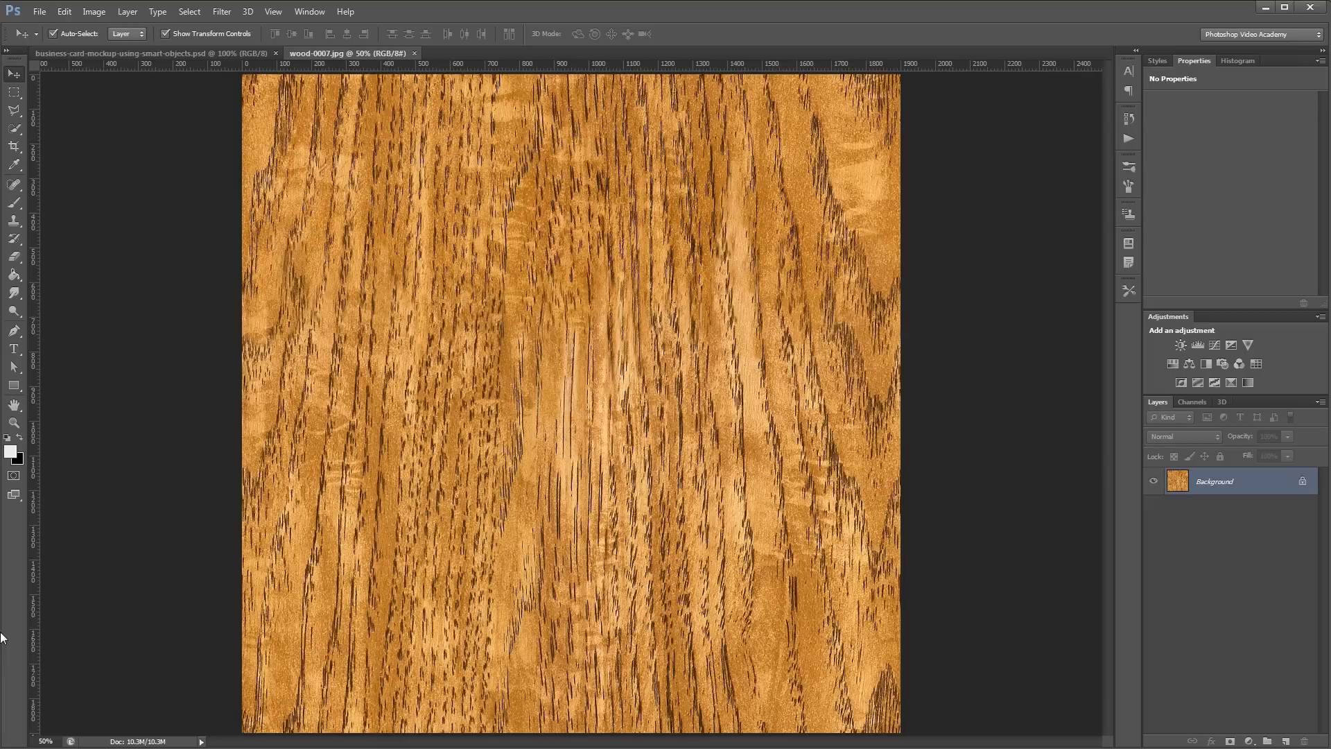
key("ctrl+a")
key("ctrl+Tab")
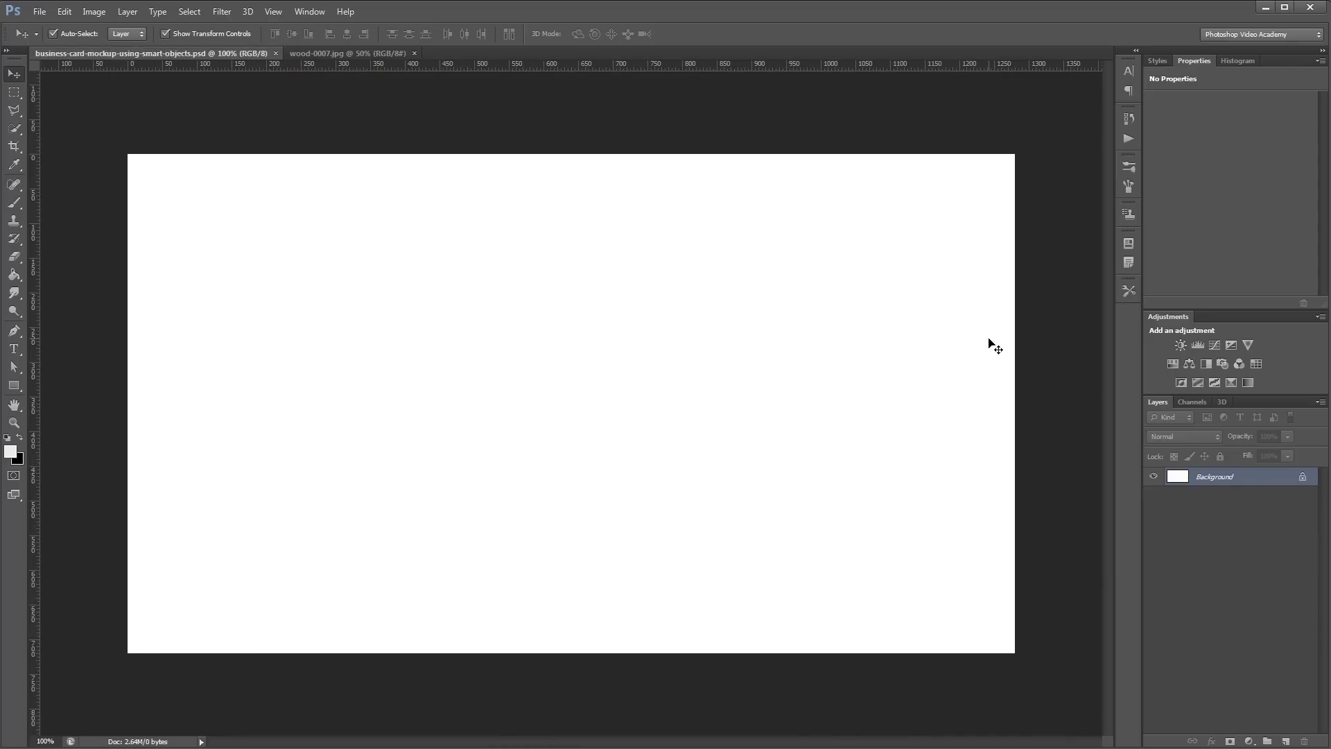
key("ctrl+v")
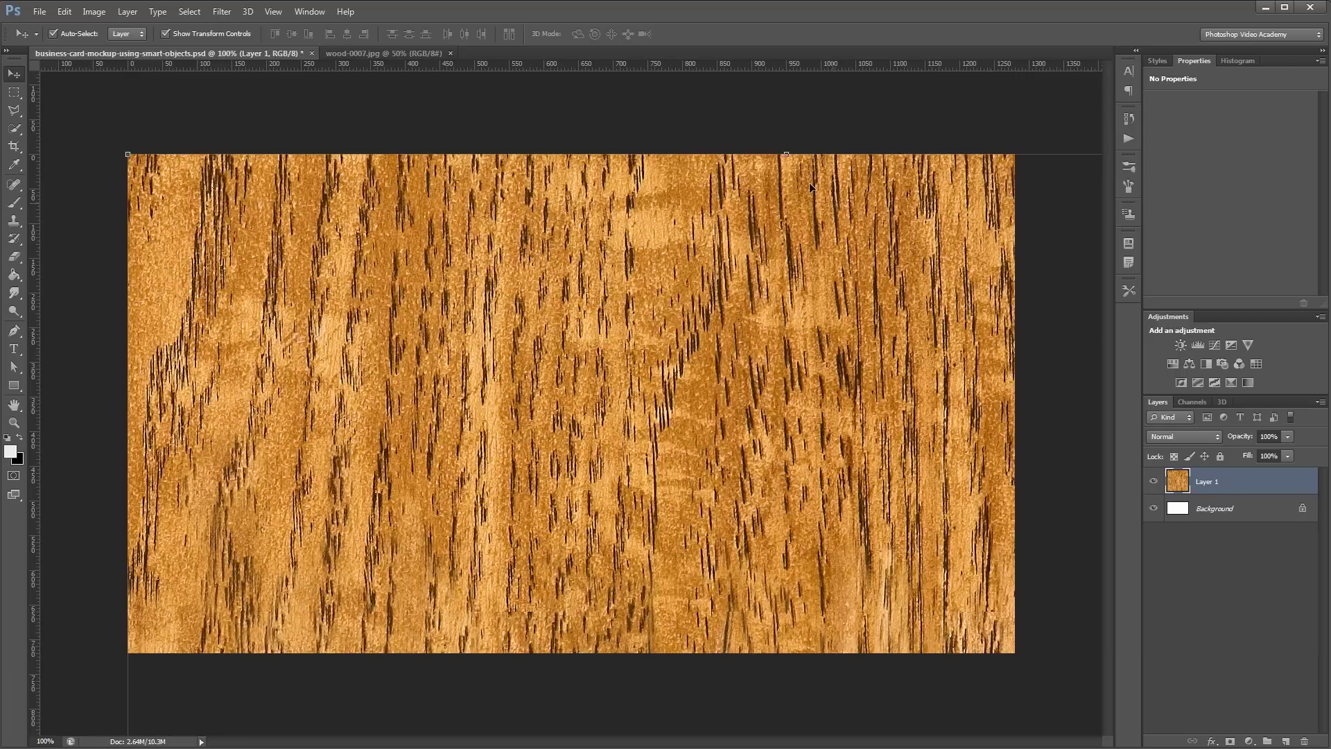
left_click(450, 54)
Step: Convert the pasted wood layer to a smart object and rename it Background
right_click(1245, 478)
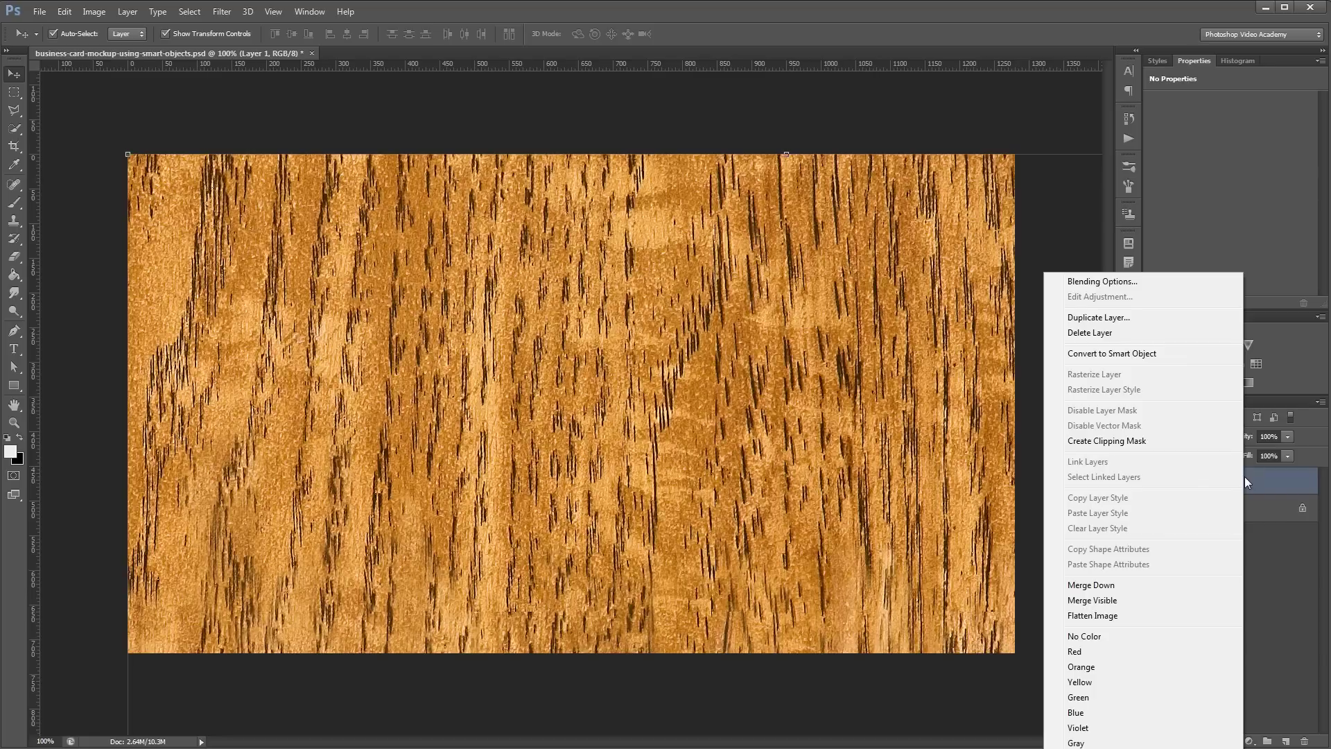
left_click(1145, 354)
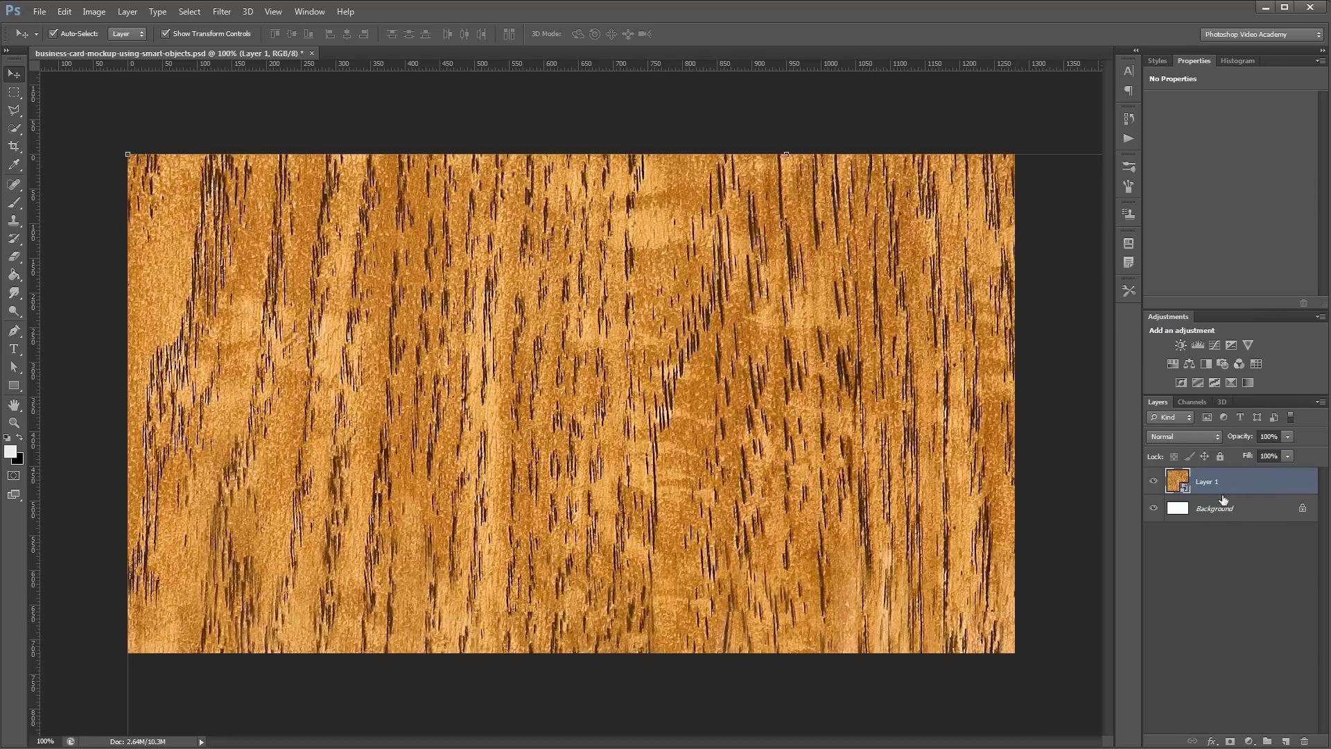
double_click(1210, 481)
type("Background")
key("Return")
Step: Rotate the wood texture 30 degrees and move it so that it covers the whole canvas
scroll(555, 428, "down", 3)
scroll(555, 428, "down", 2)
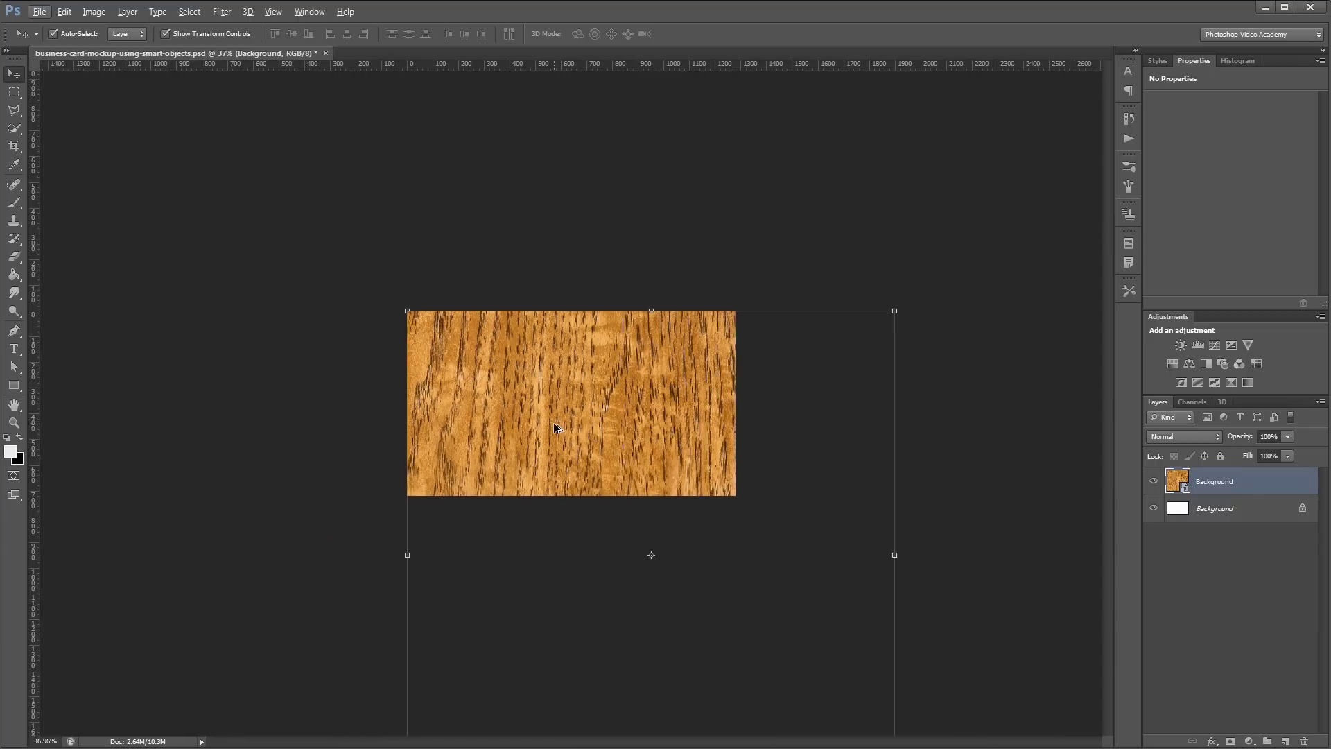
key("ctrl+t")
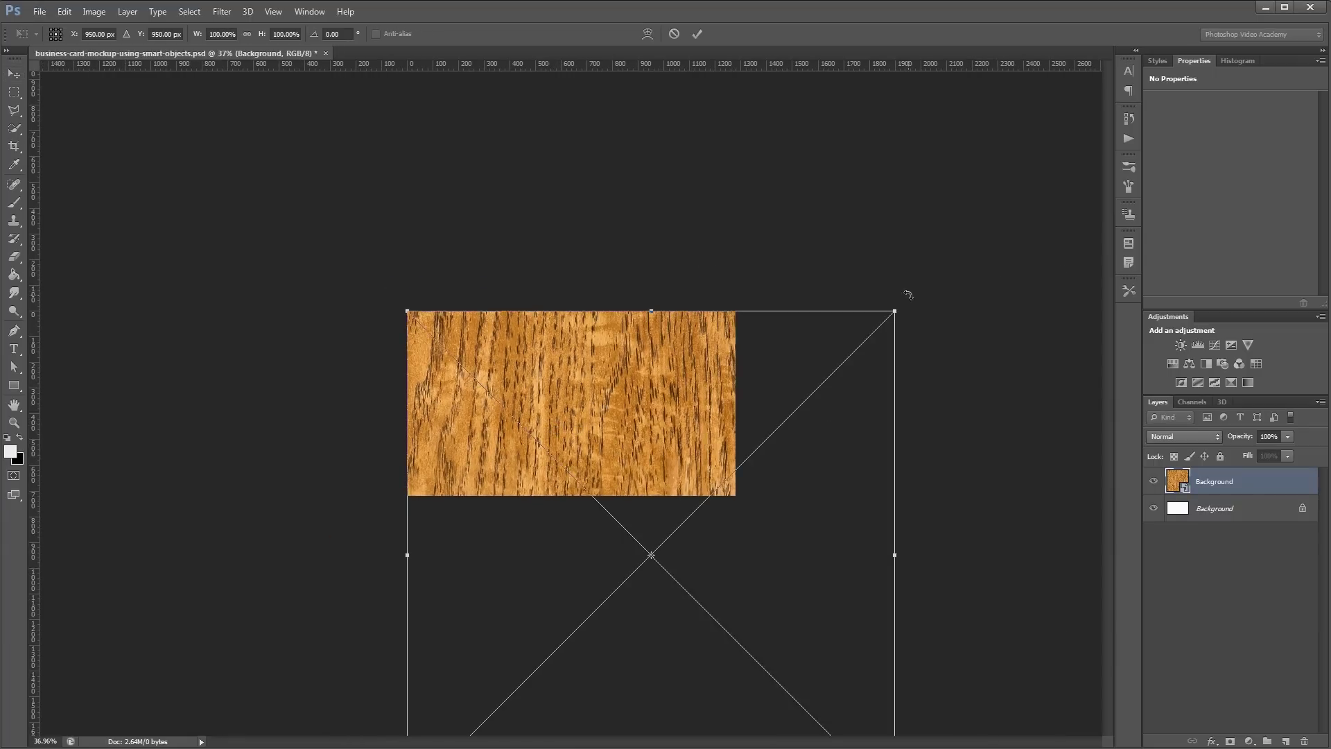
left_click_drag(909, 288, 966, 458)
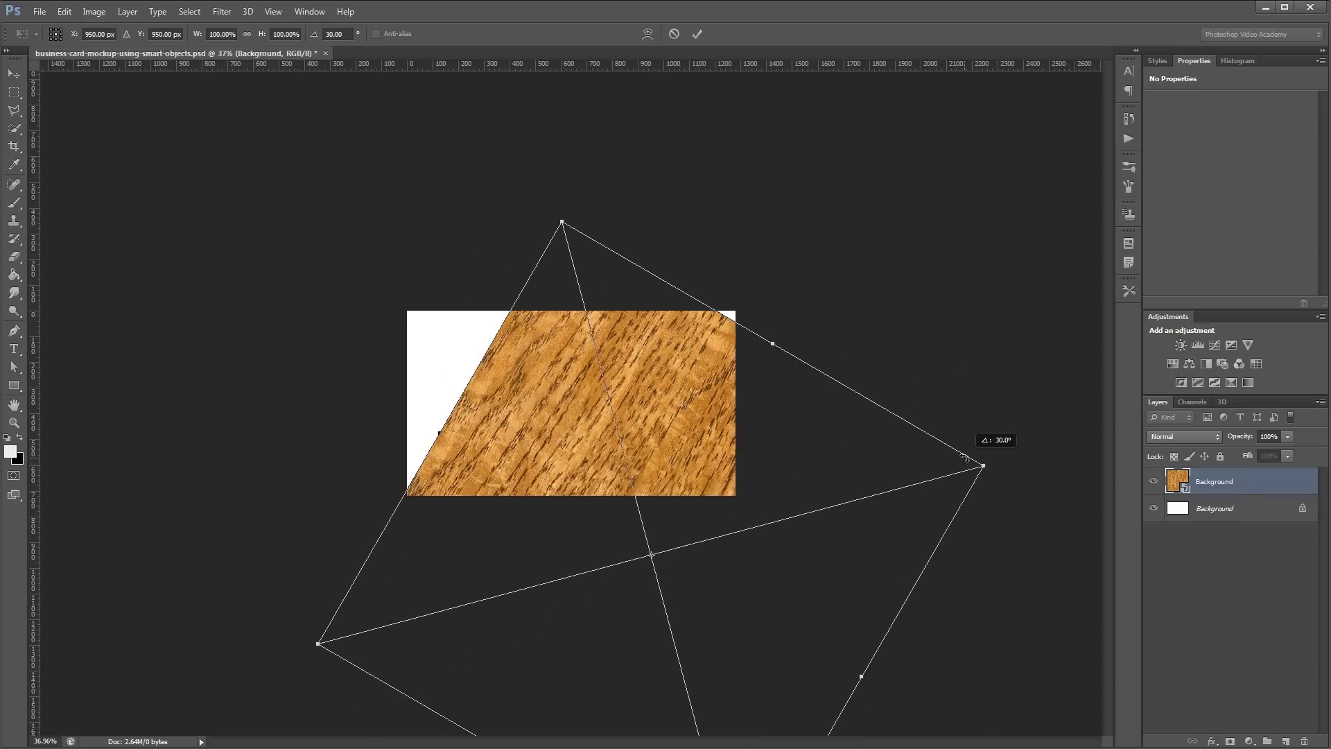
left_click_drag(701, 473, 622, 331)
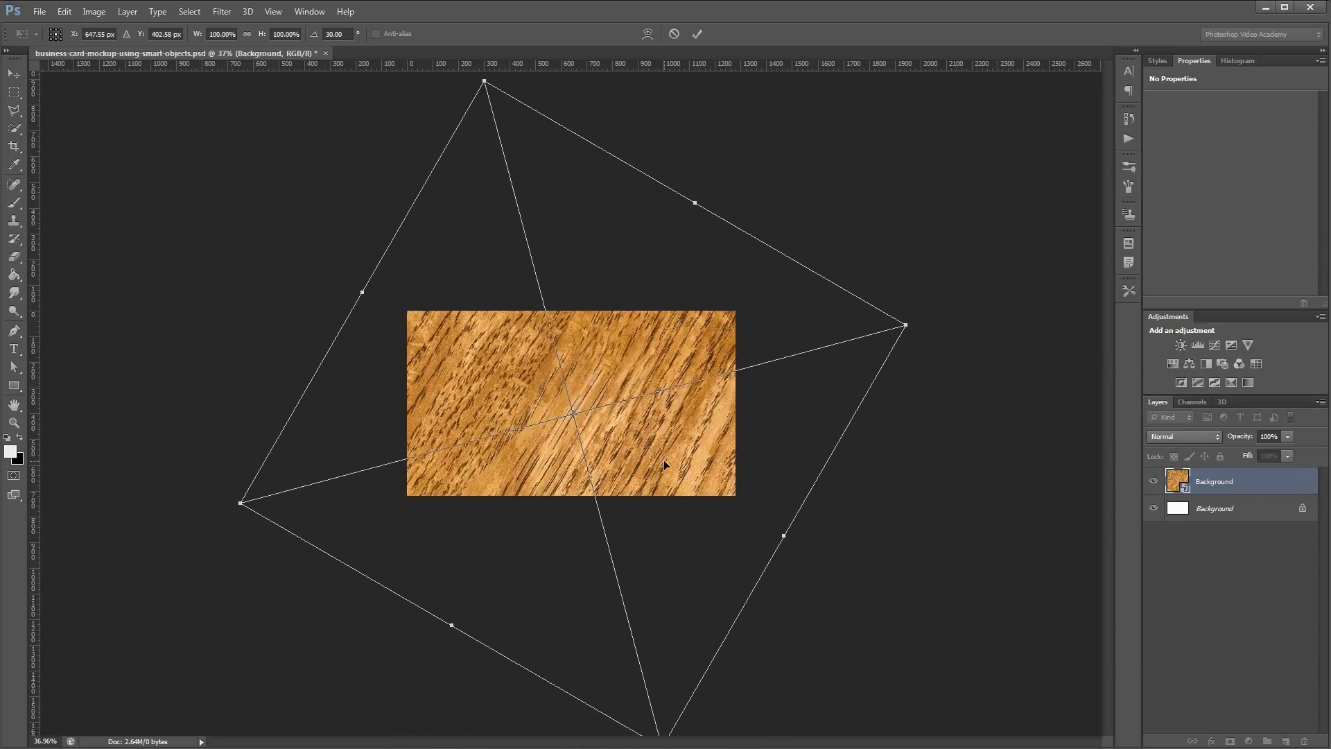
Step: Distort the wood texture's upper corner inward, scale it to about 87% width and 89% height, reposition it and apply the transform
right_click(629, 391)
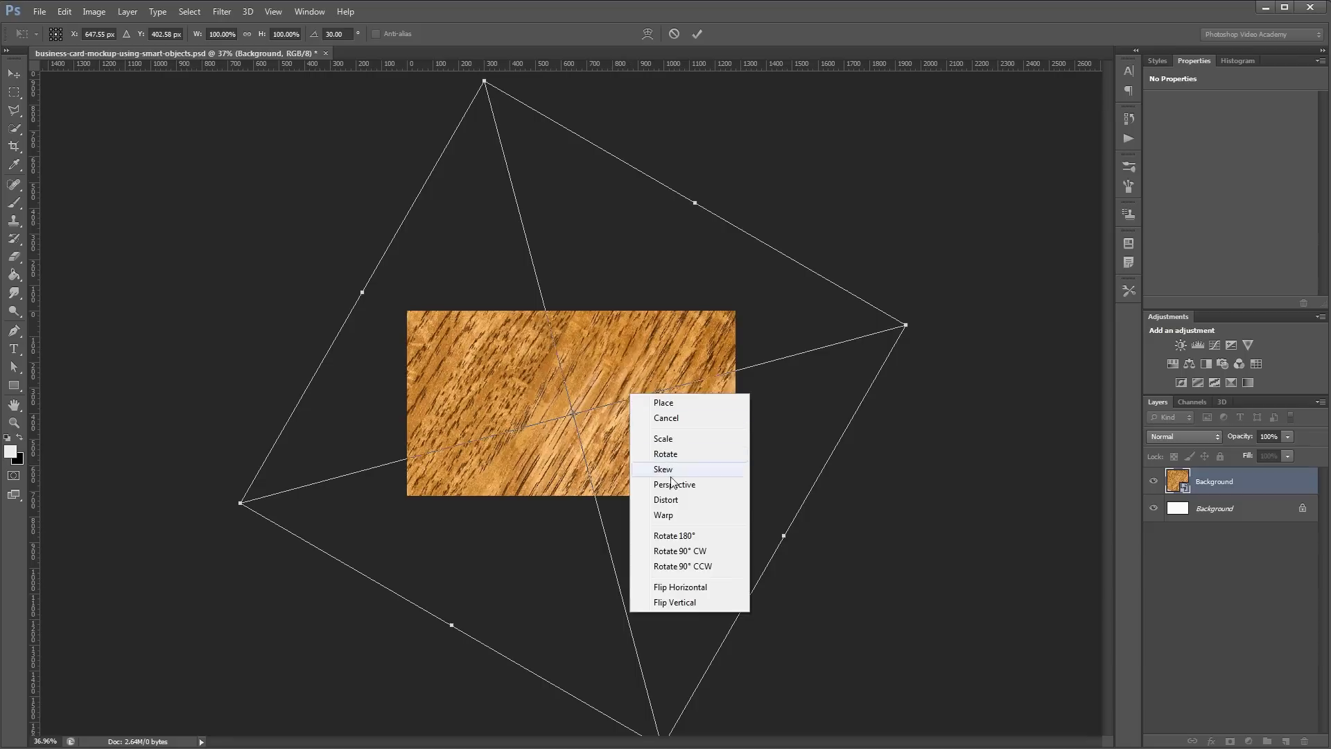
left_click(671, 495)
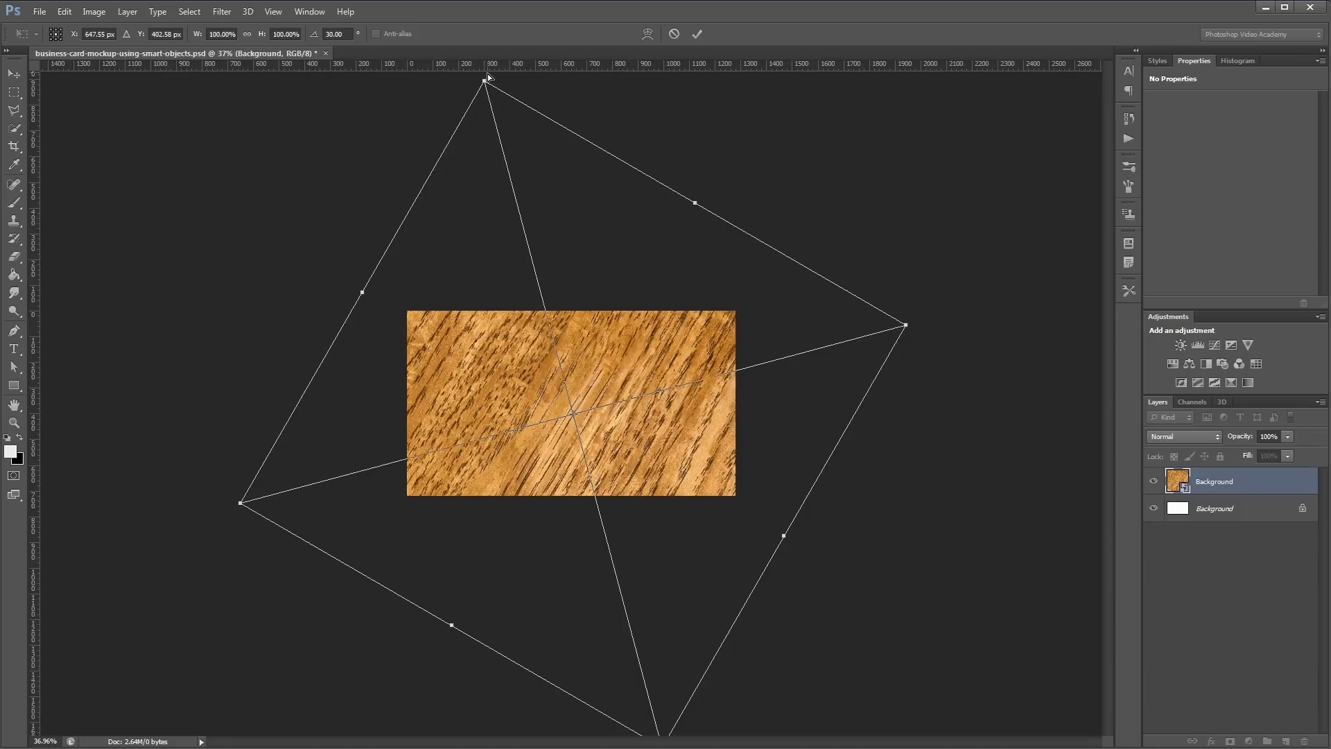
left_click_drag(485, 82, 516, 166)
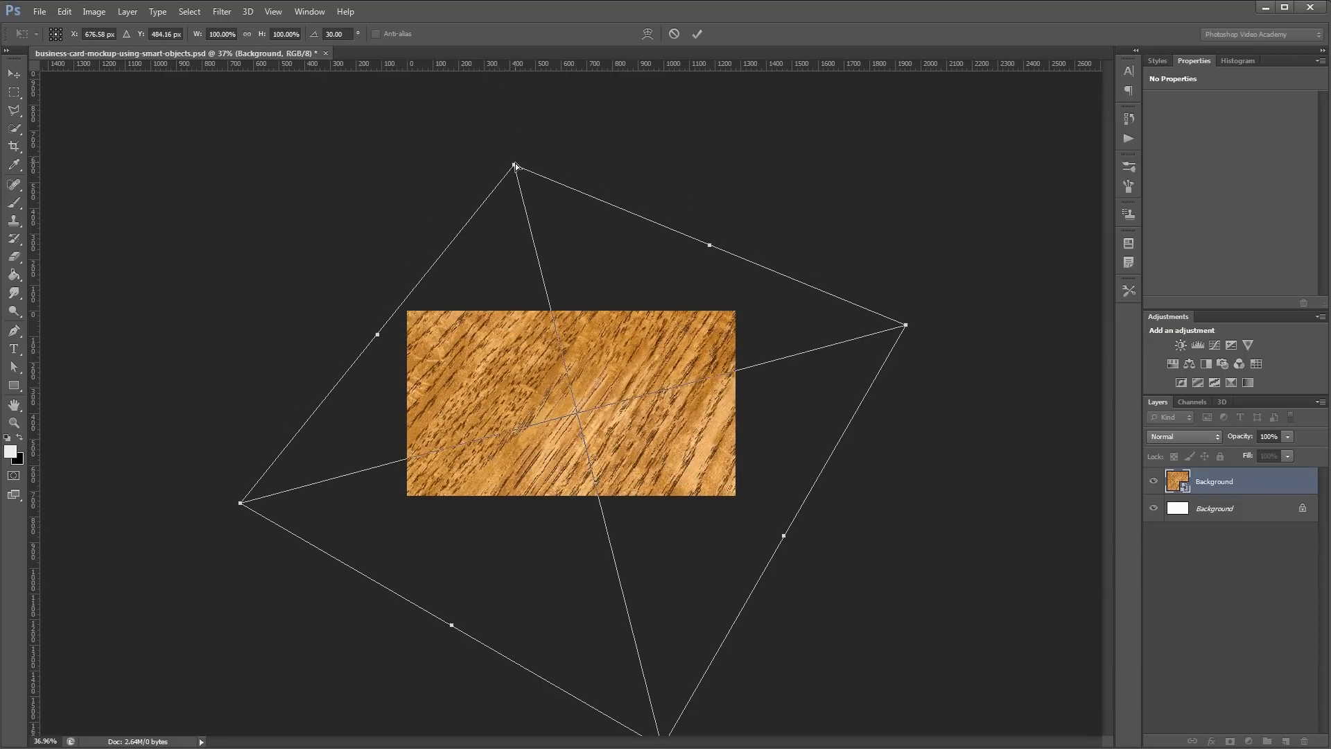
right_click(617, 366)
left_click(670, 412)
left_click_drag(908, 319, 832, 345)
left_click_drag(627, 443, 646, 422)
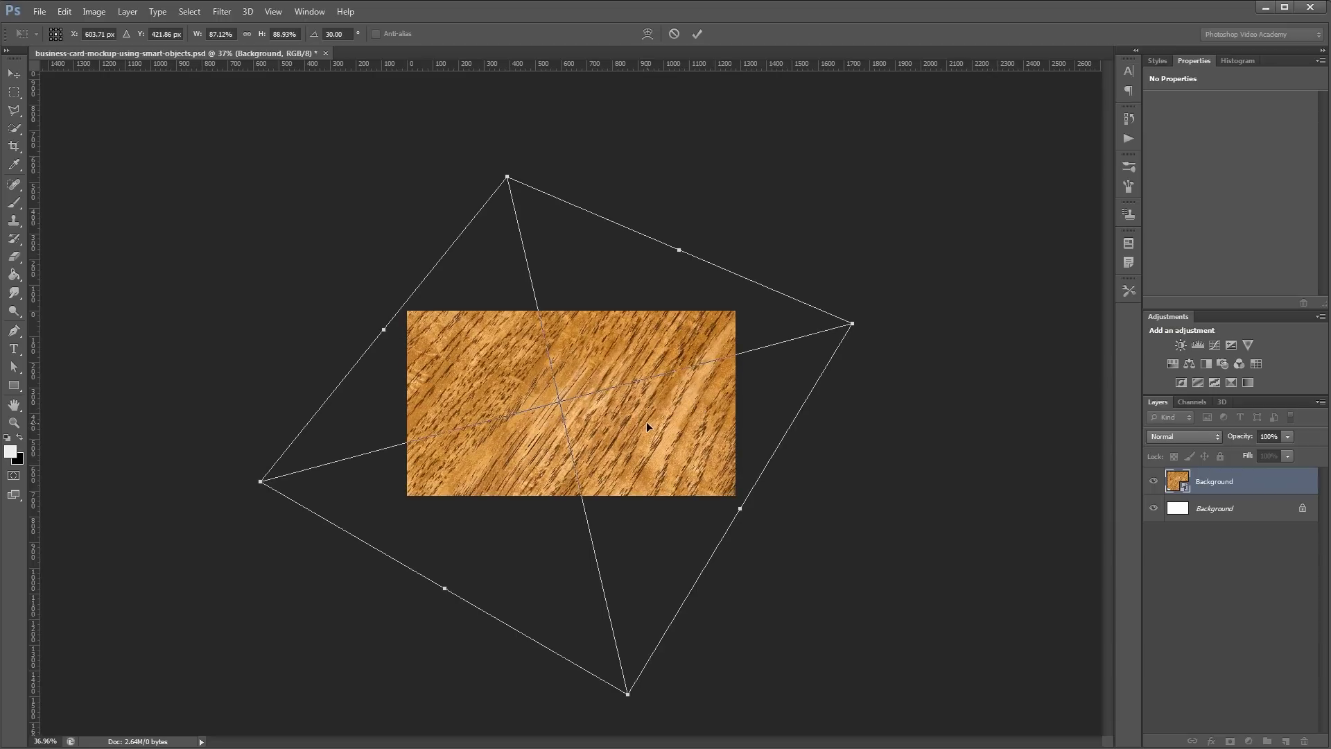
key("Return")
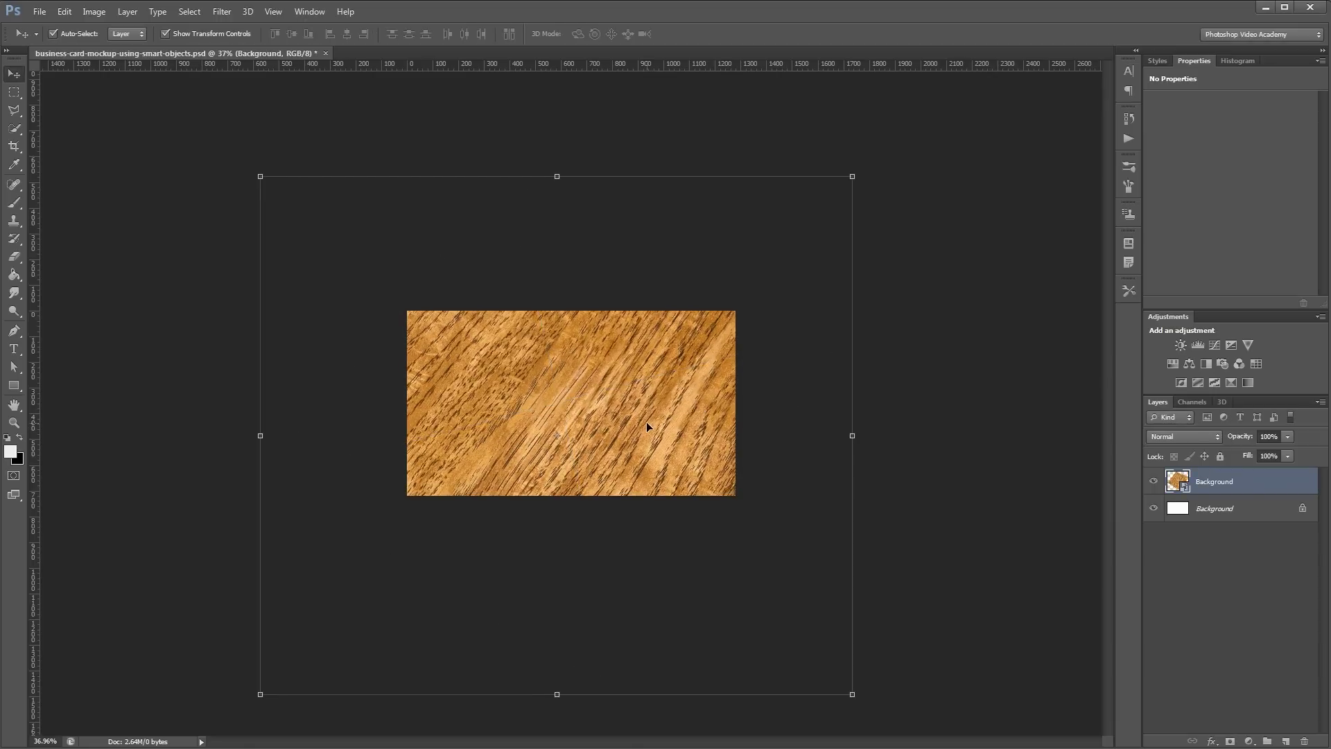
Step: Create a 1050 x 600 px rectangle shape and position it near the middle of the canvas over the wood
key("ctrl+1")
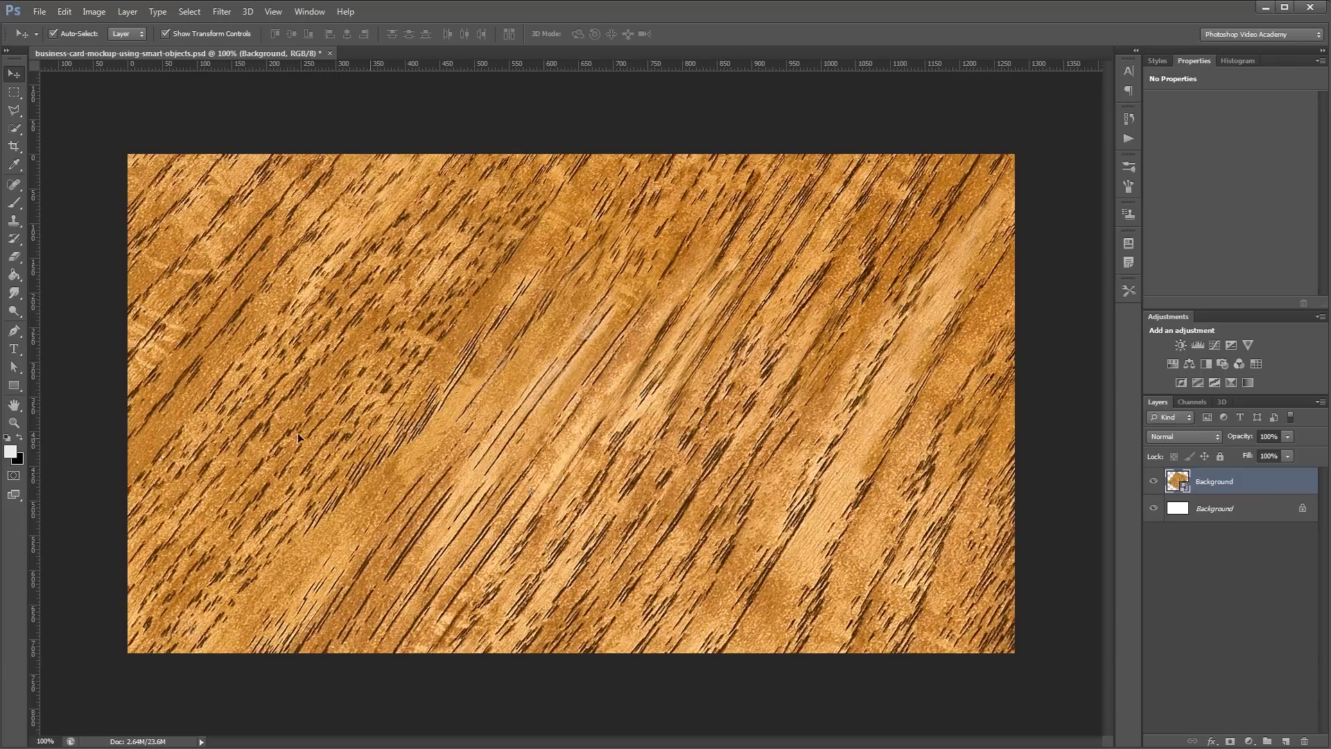
left_click(13, 384)
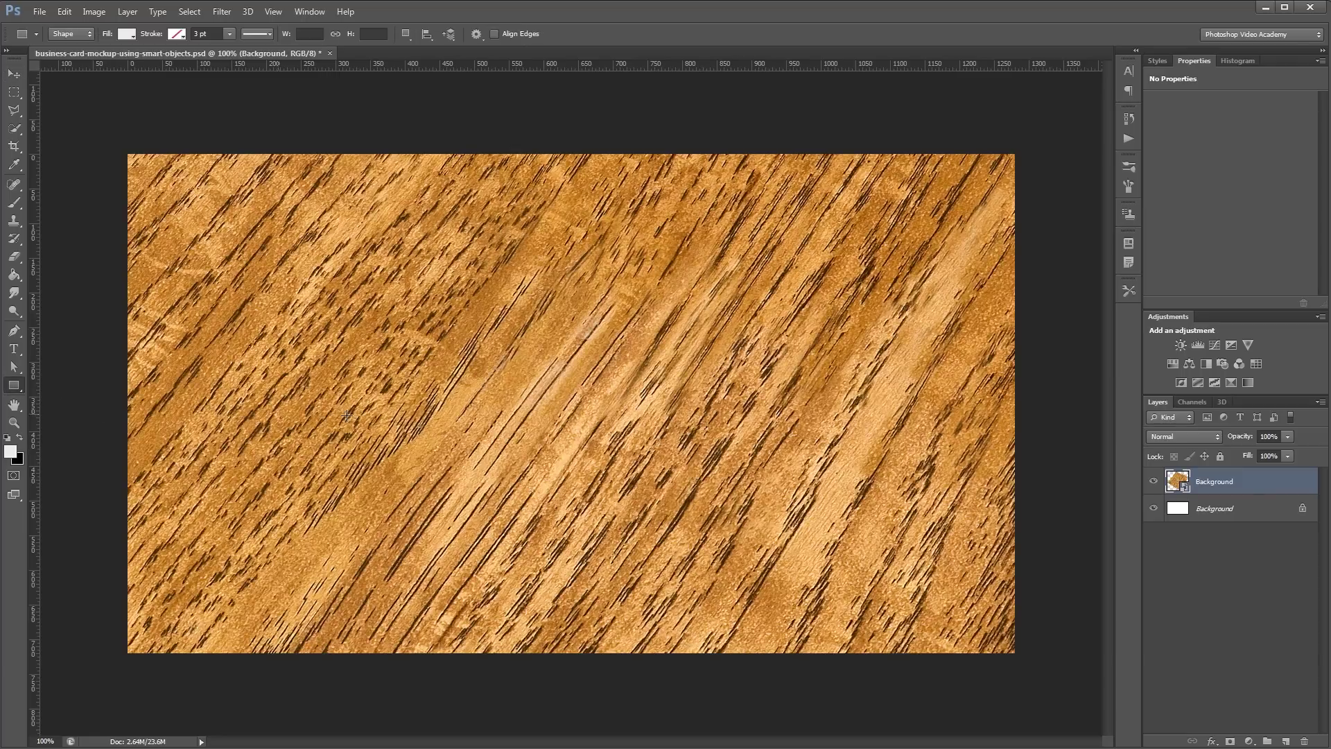
left_click(488, 409)
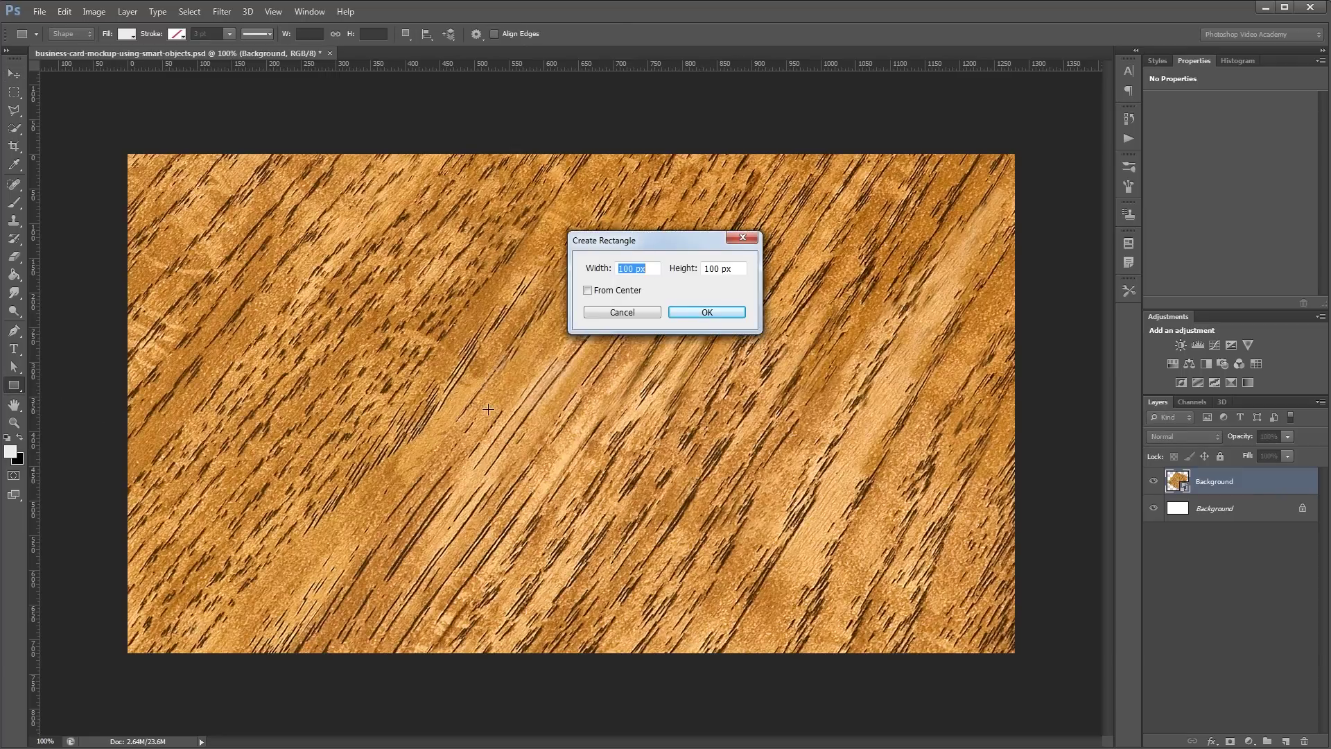
type("1050 px")
key("Tab")
type("600px")
key("Return")
key("v")
left_click_drag(605, 454, 317, 236)
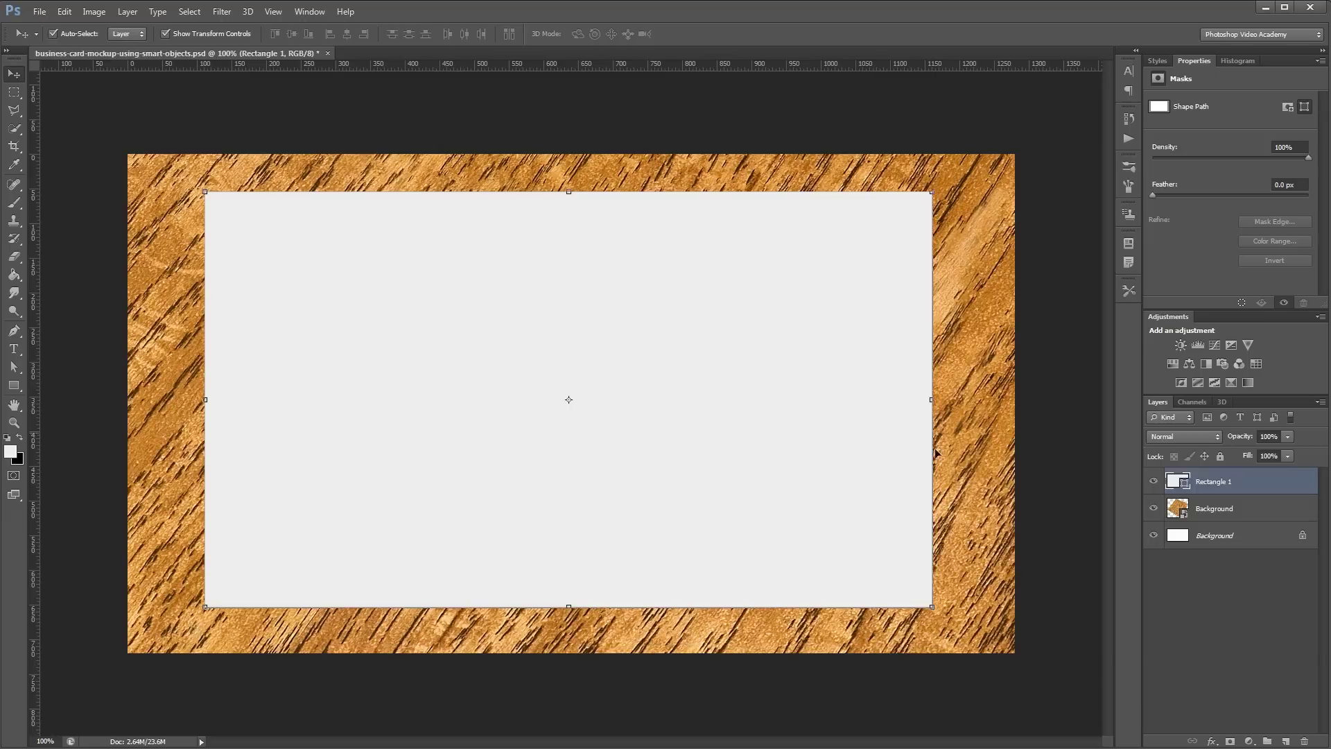
Step: Convert the rectangle layer to a smart object and rename it Card Back
right_click(1241, 485)
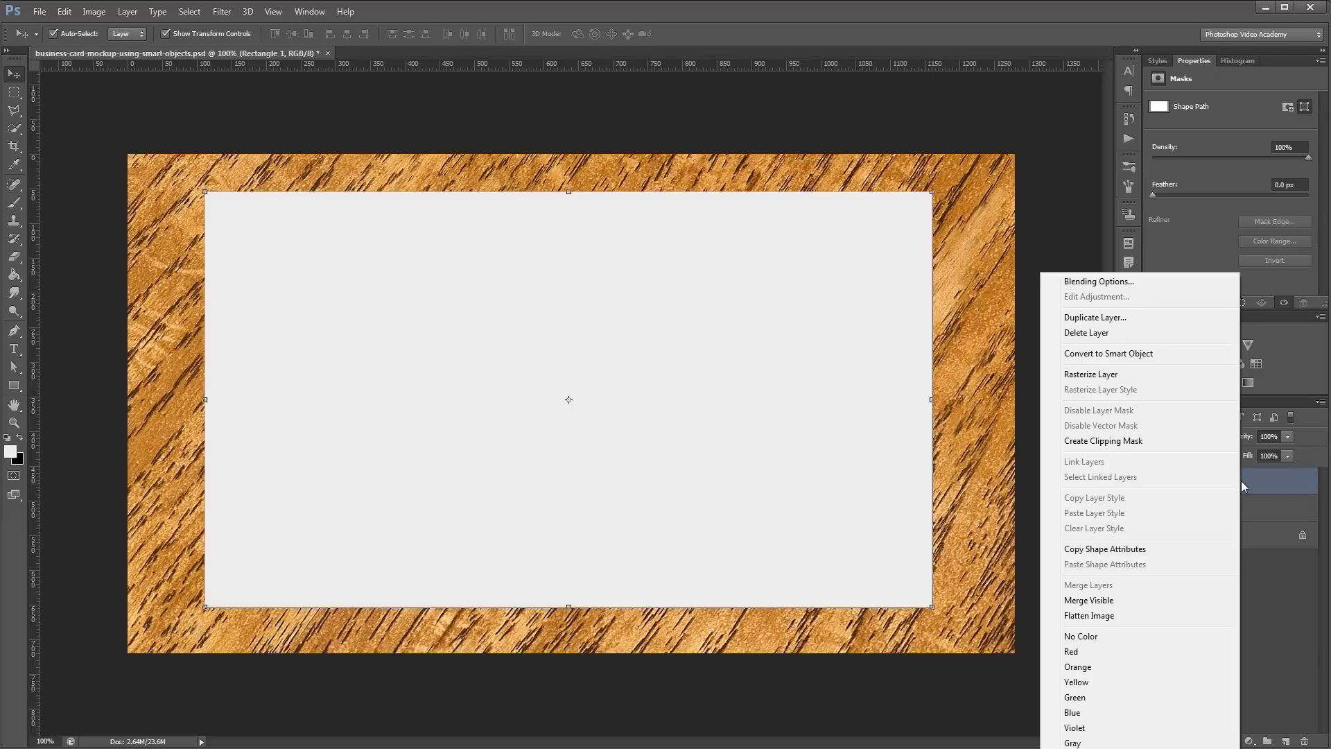
left_click(1137, 353)
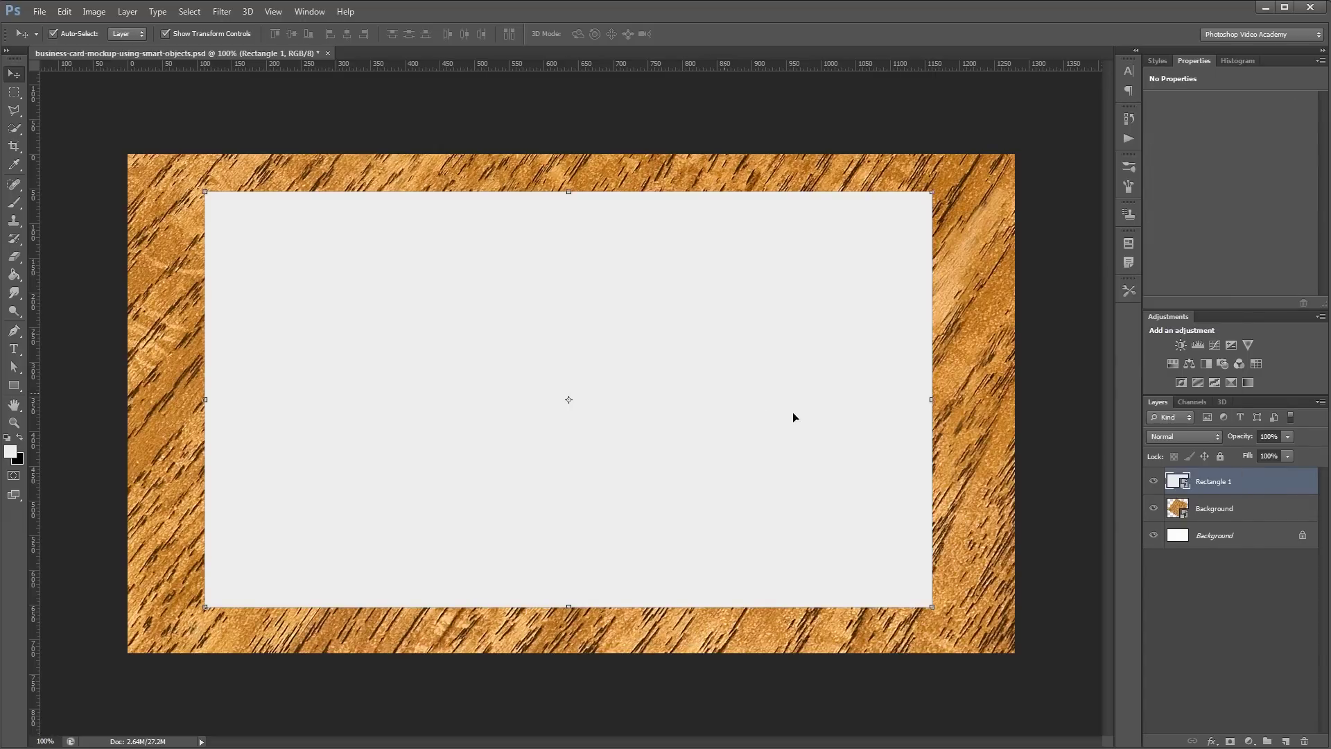
double_click(1220, 482)
type("Card Back")
key("Return")
Step: Open the Card Back smart object's contents and add the black text "BACK"
double_click(1182, 481)
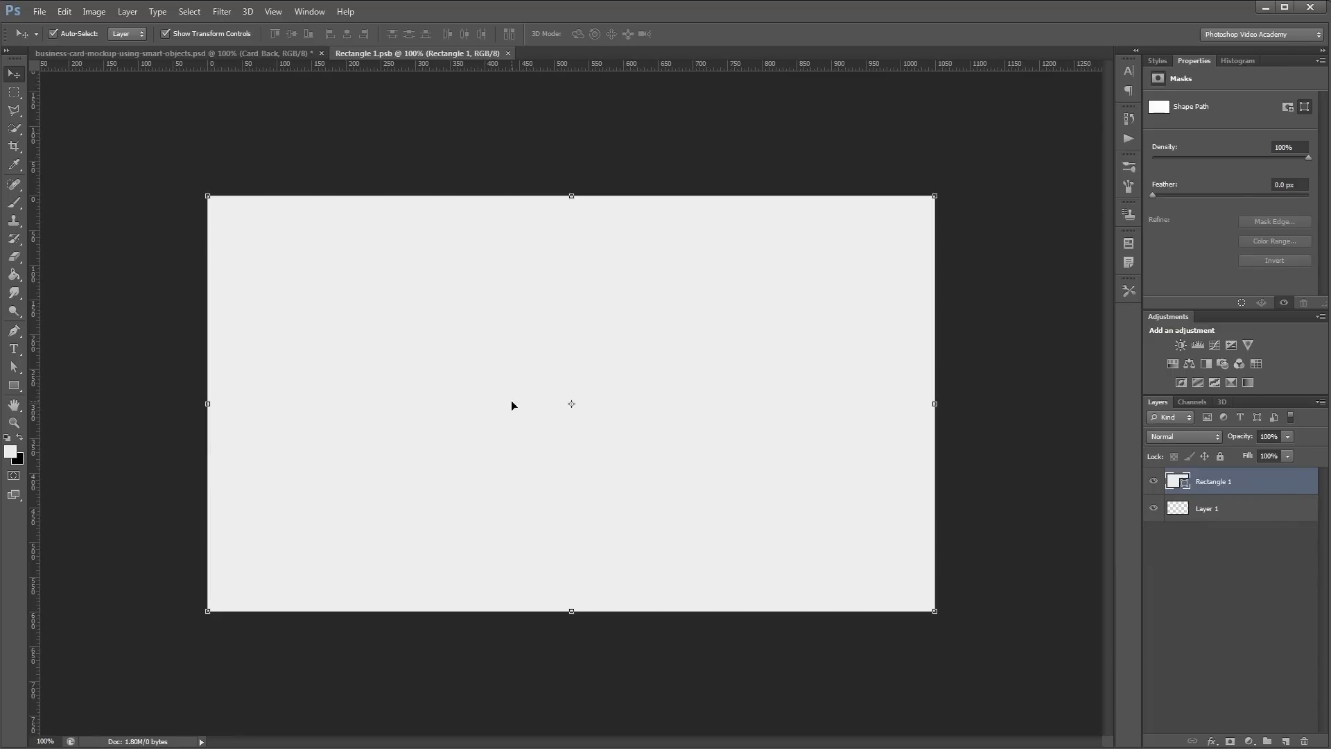
key("d")
key("t")
left_click(501, 443)
type("BACK")
key("ctrl+Return")
Step: Enlarge the BACK text, place it at the card's centre, and close the smart object's contents with the changes saved
key("v")
key("ctrl+t")
left_click_drag(522, 431, 734, 327)
left_click_drag(671, 375, 627, 393)
key("Return")
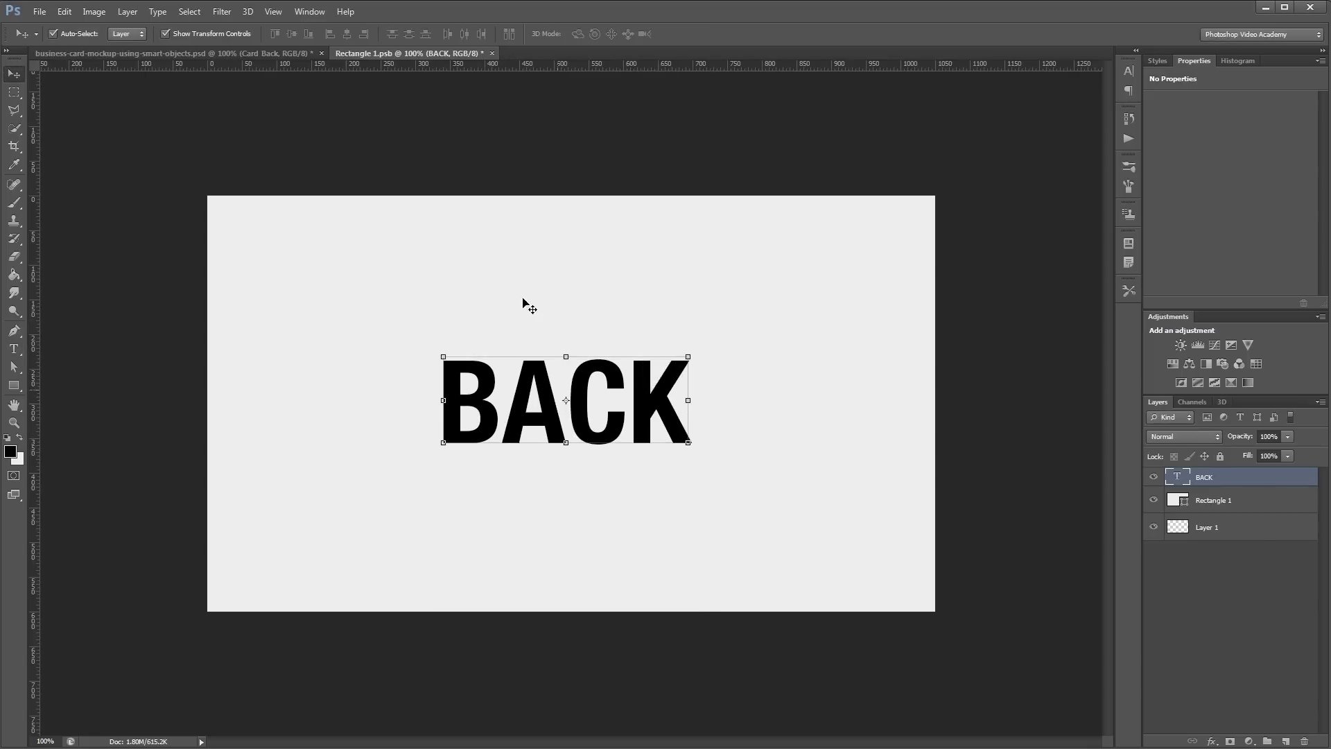
left_click(493, 53)
left_click(609, 303)
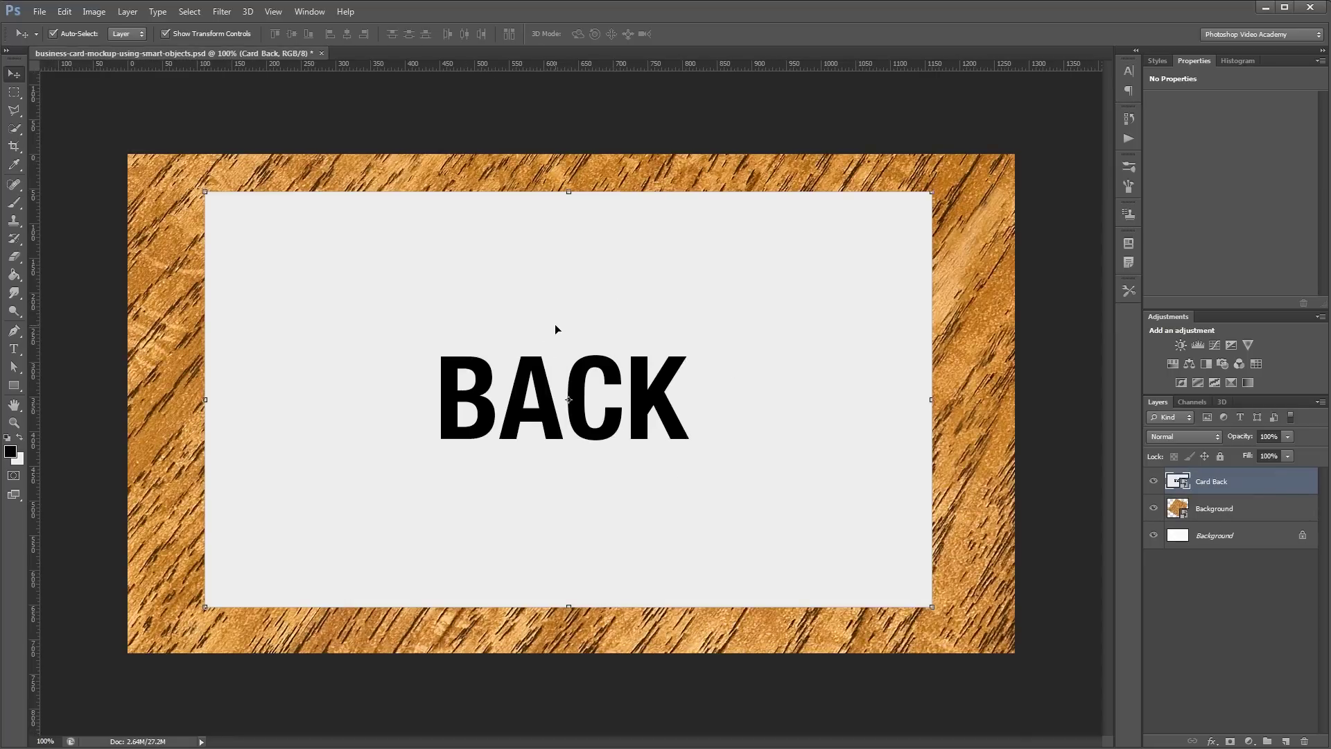
Step: Duplicate Card Back as an independent new smart object via copy and rename the copy Card Front
right_click(1248, 482)
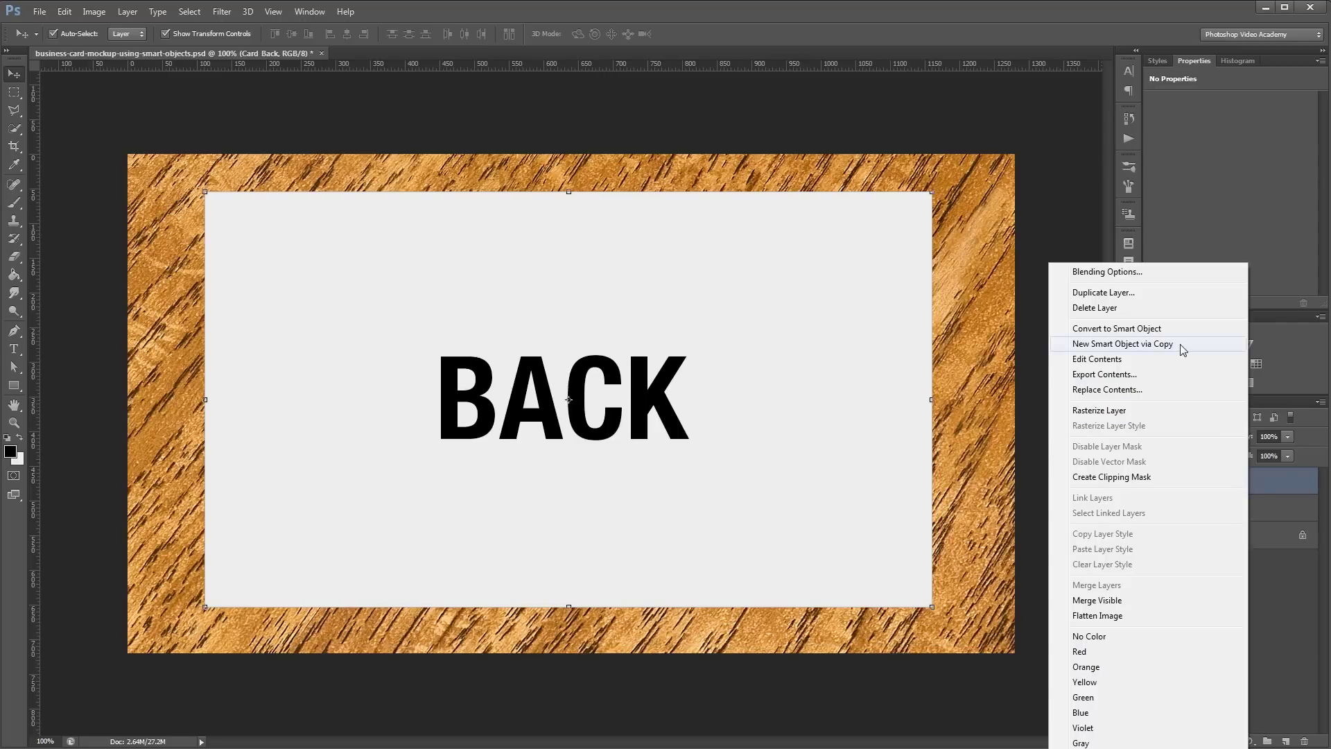
left_click(1182, 344)
double_click(1224, 482)
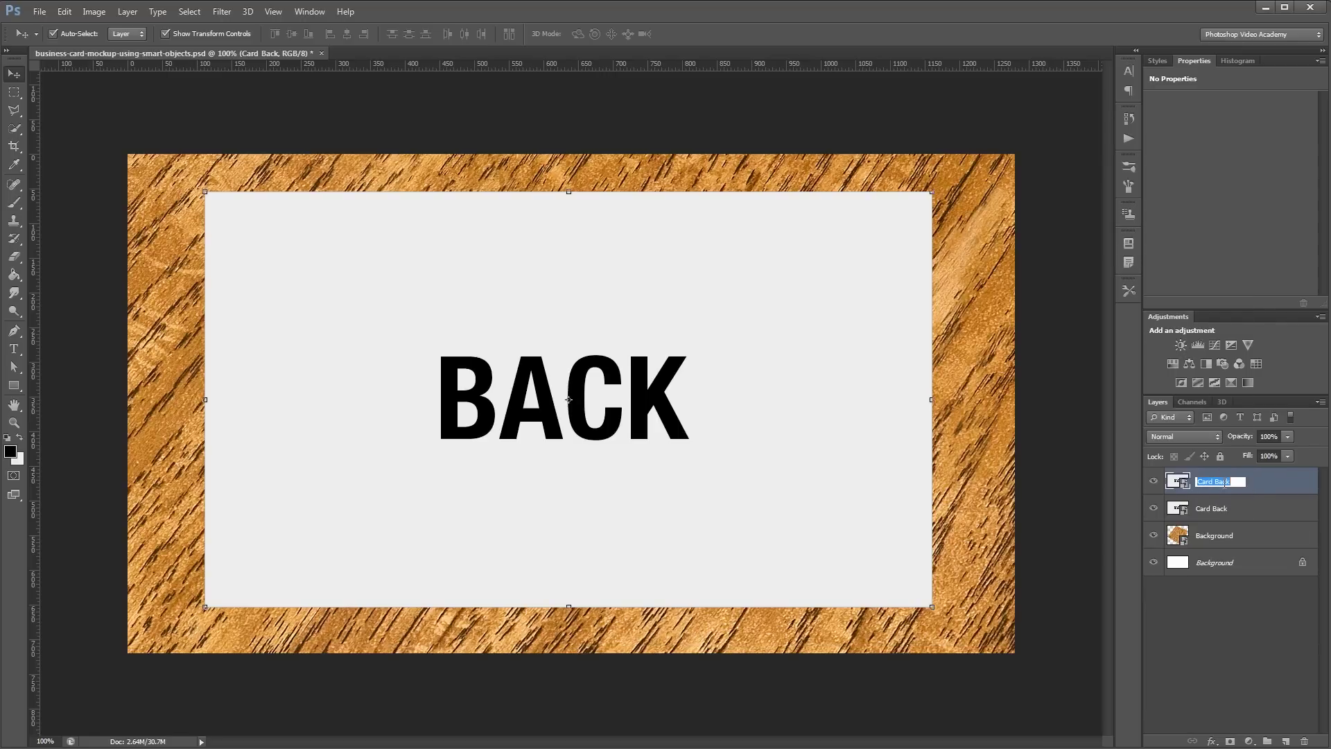
type("Card Front")
key("Return")
Step: Change the text inside the Card Front smart object to "FRONT", then save and close its contents
double_click(1178, 481)
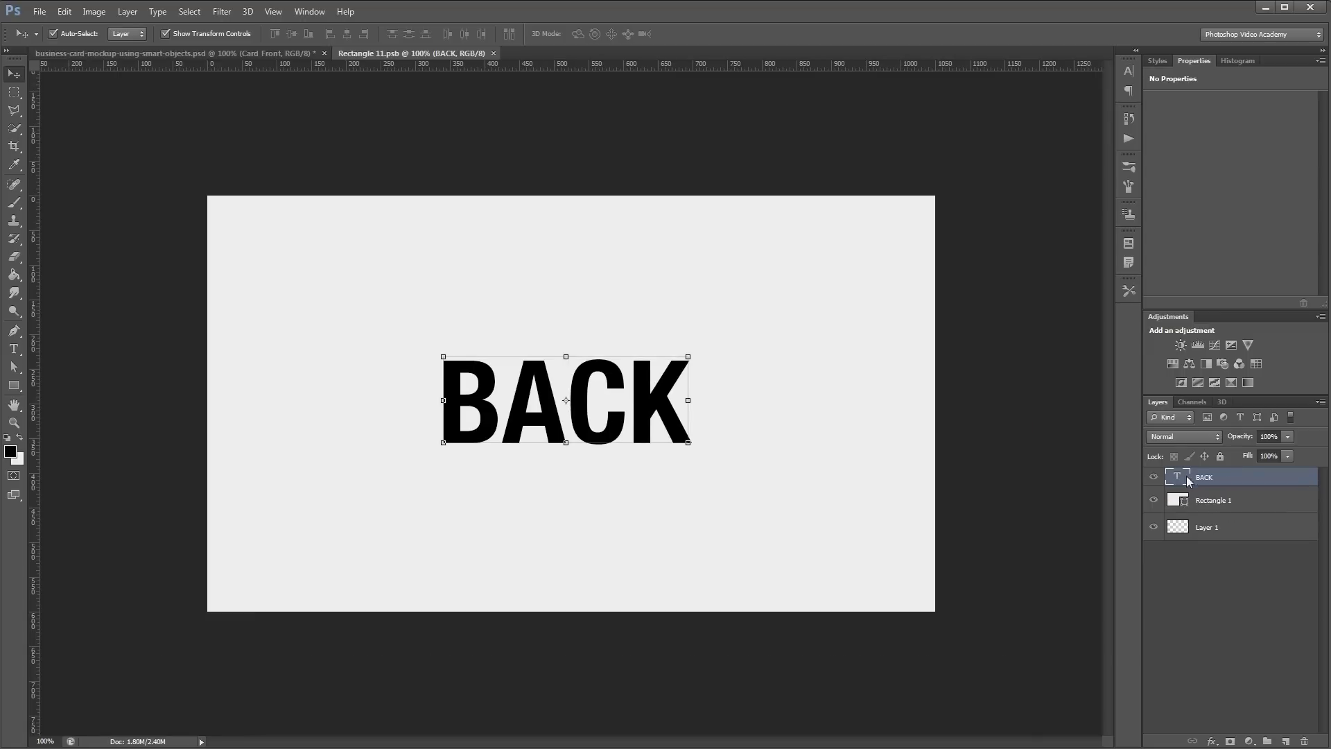
double_click(581, 373)
type("FRONT")
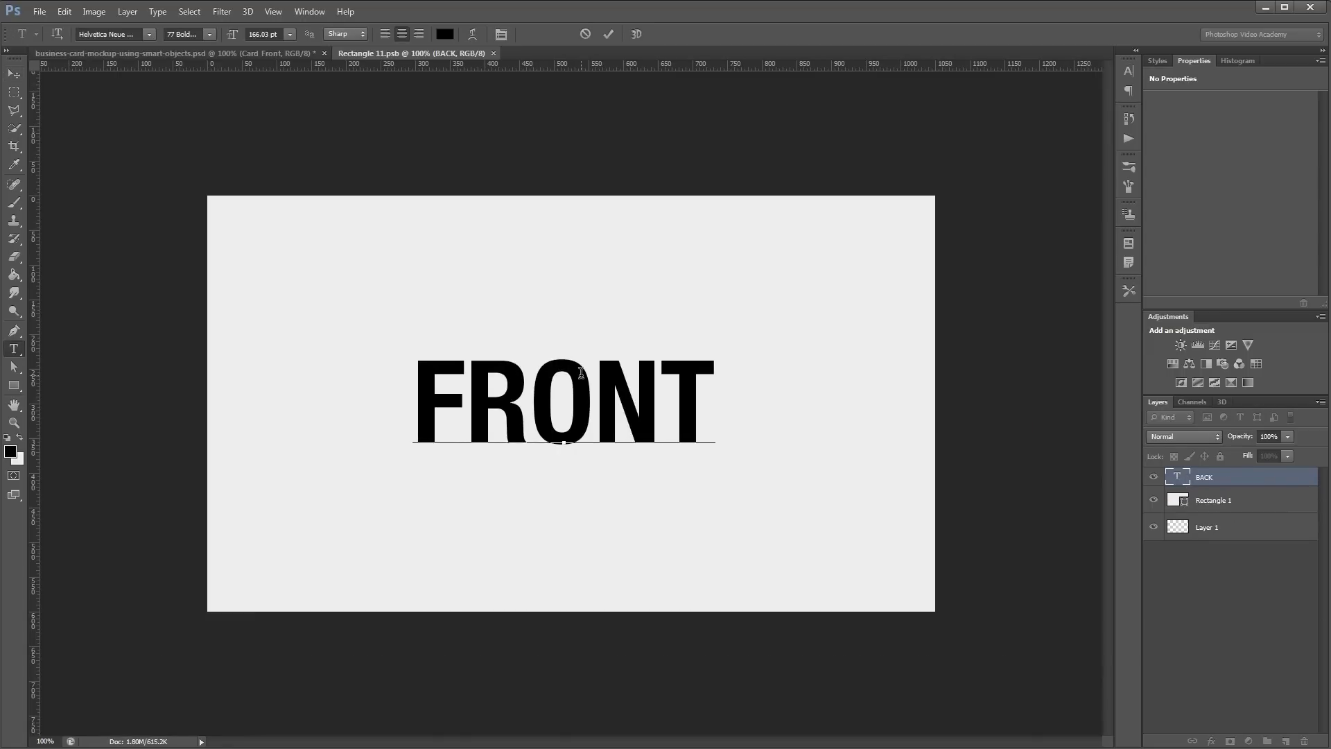
key("ctrl+Return")
key("ctrl+w")
key("Return")
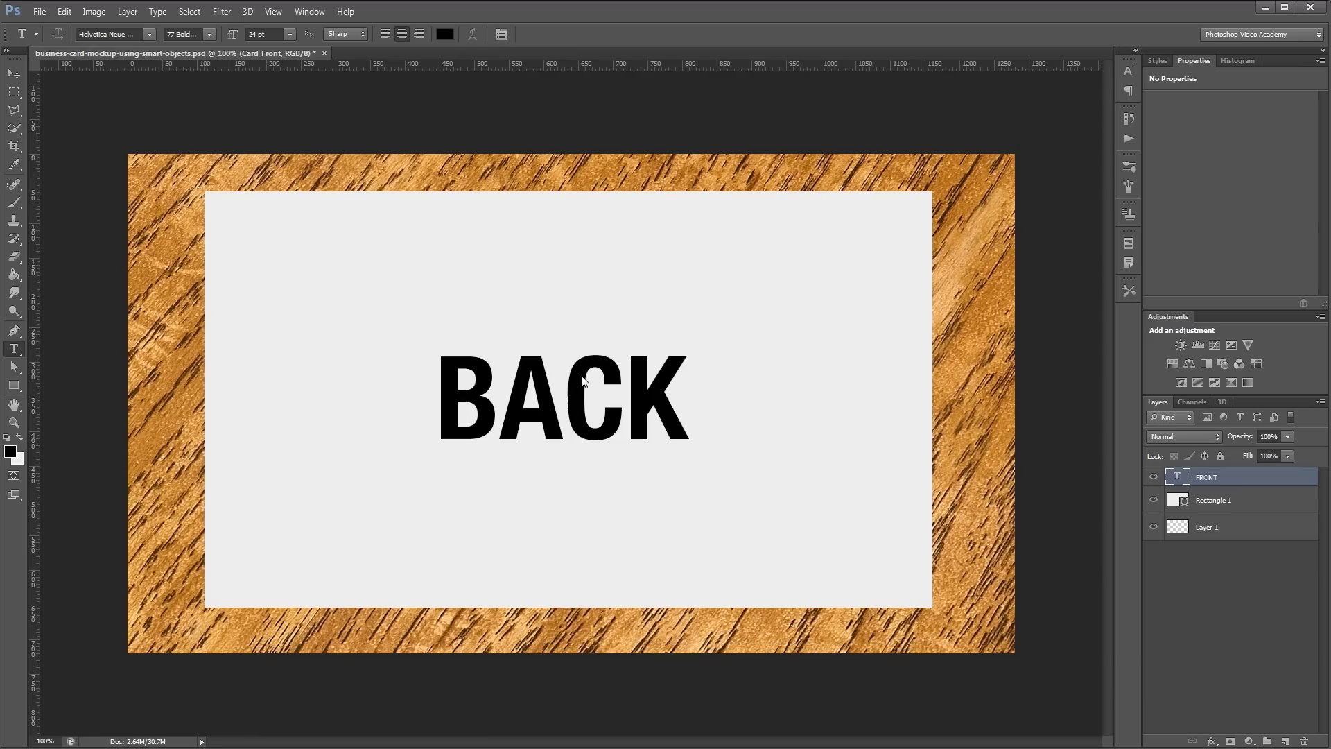
Step: Scale both card layers together to about 50% and move Card Front diagonally down and right of Card Back
key("v")
left_click(1221, 511, "shift")
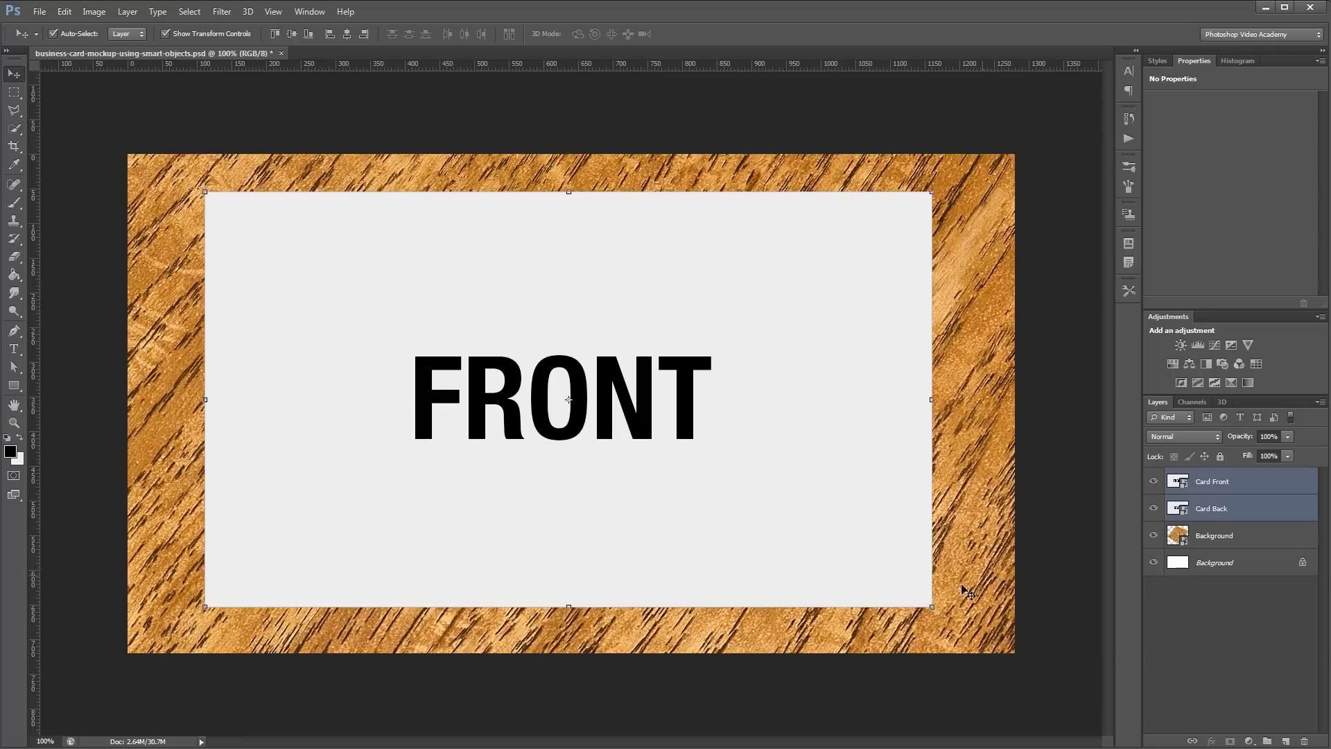
left_click_drag(929, 603, 569, 401)
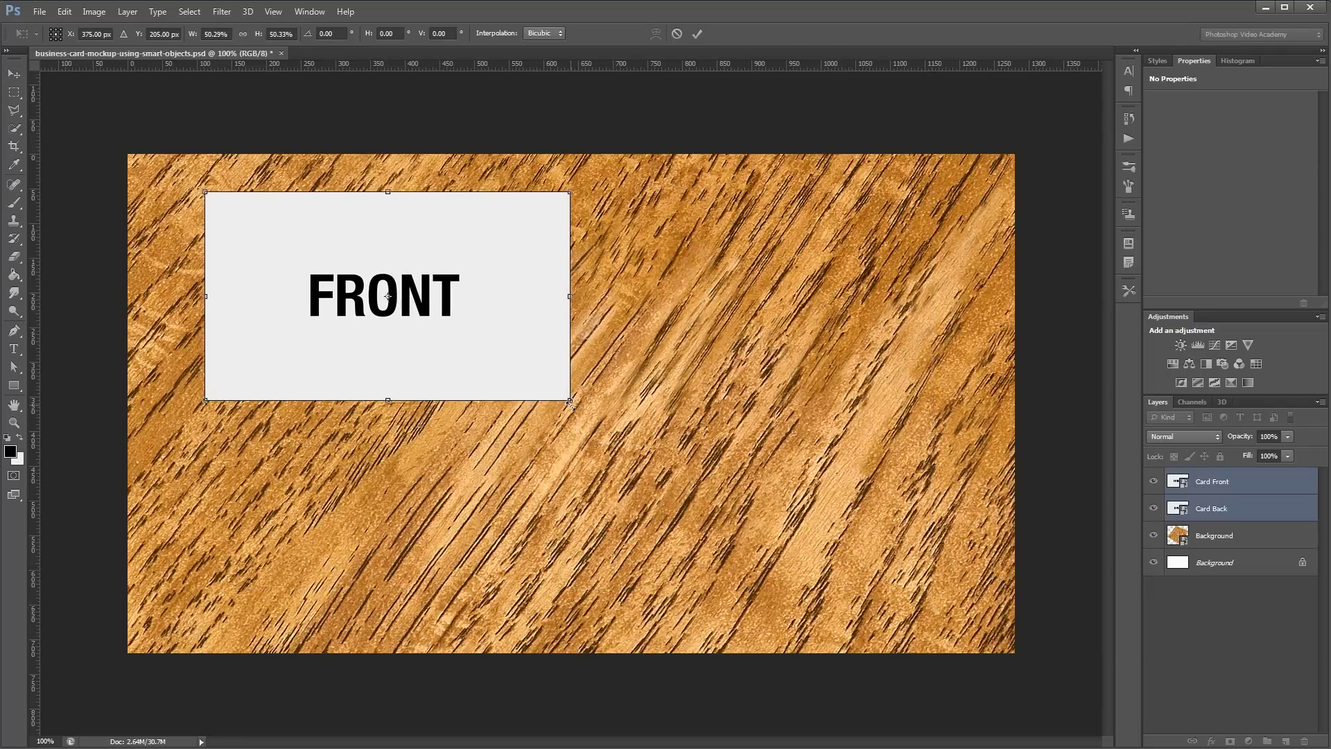
key("Return")
left_click_drag(420, 250, 760, 476)
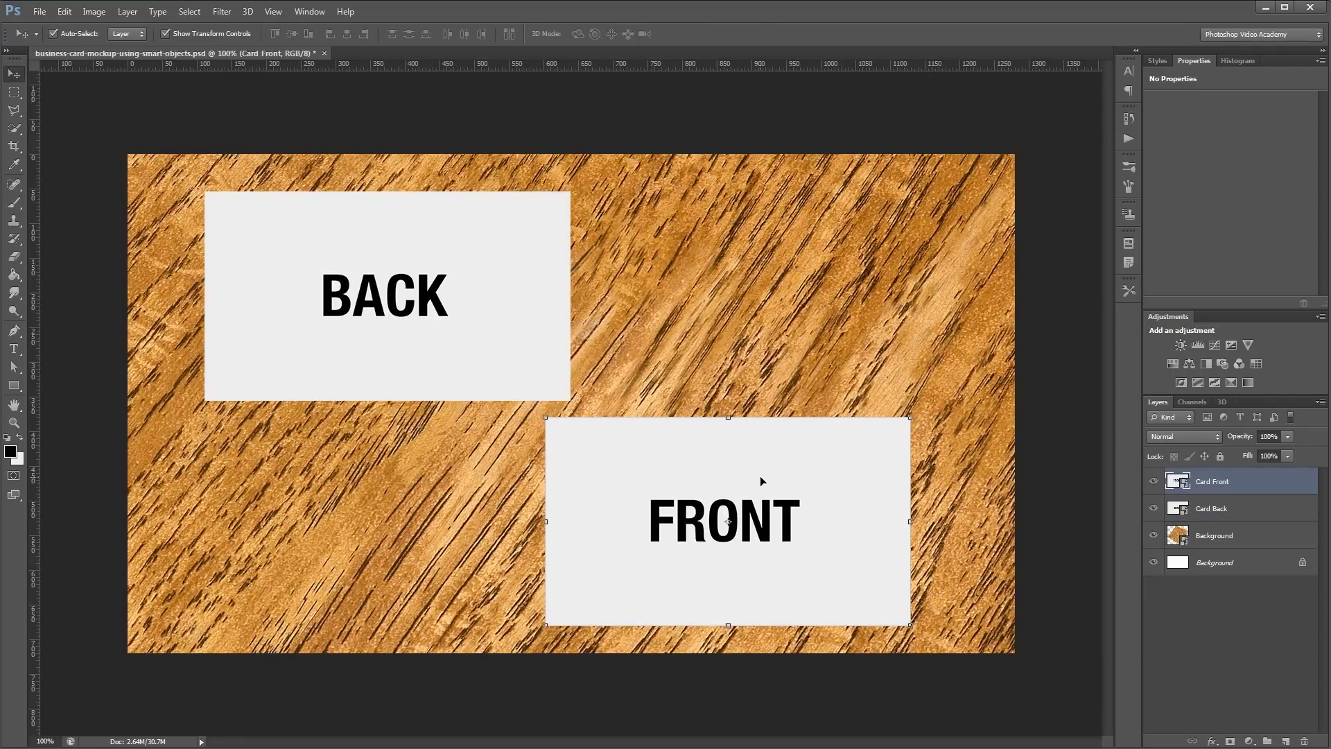
Step: Place reference-image.jpg from the Project Files folder, enlarge it to about canvas height and move its layer beneath both card layers
key("alt+Tab")
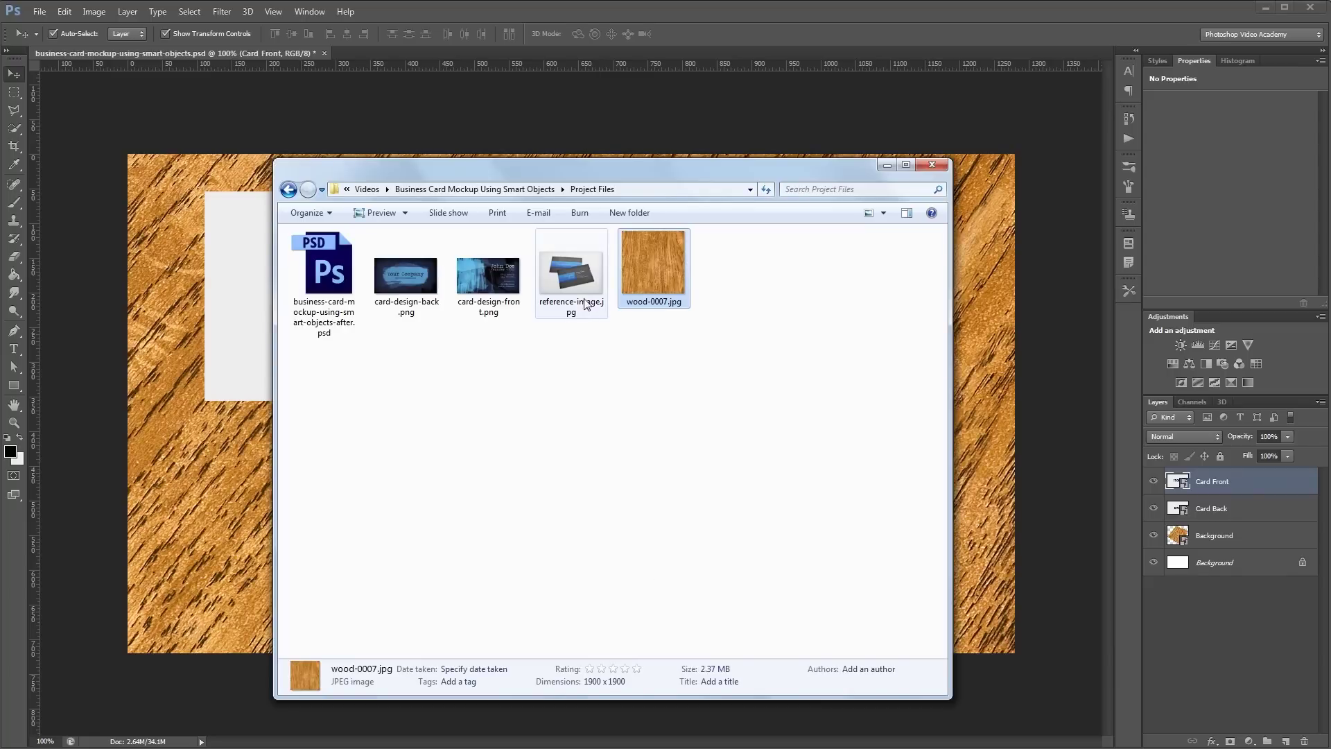
left_click_drag(585, 310, 214, 478)
left_click_drag(789, 264, 986, 173)
key("Return")
left_click_drag(1266, 488, 1266, 553)
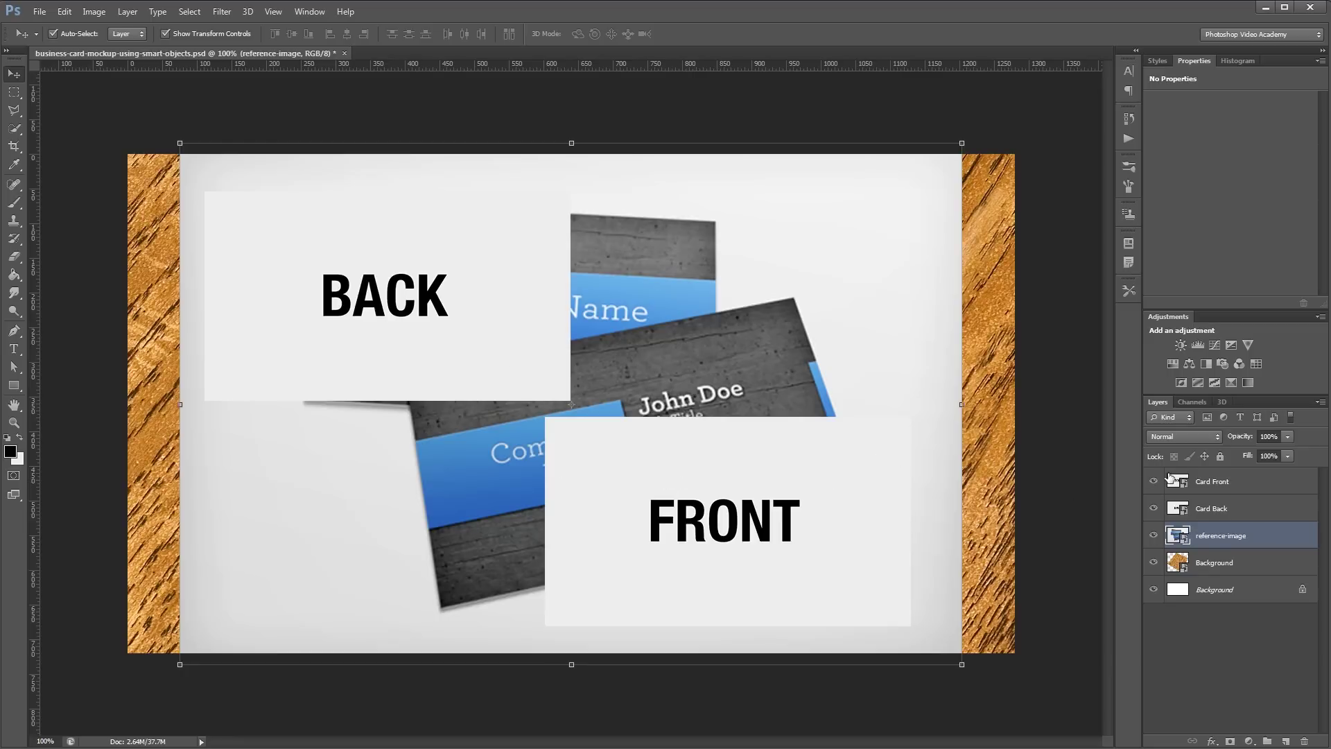
Step: Hide Card Back and distort Card Front so its four corners match the front card in the reference image
left_click(1154, 509)
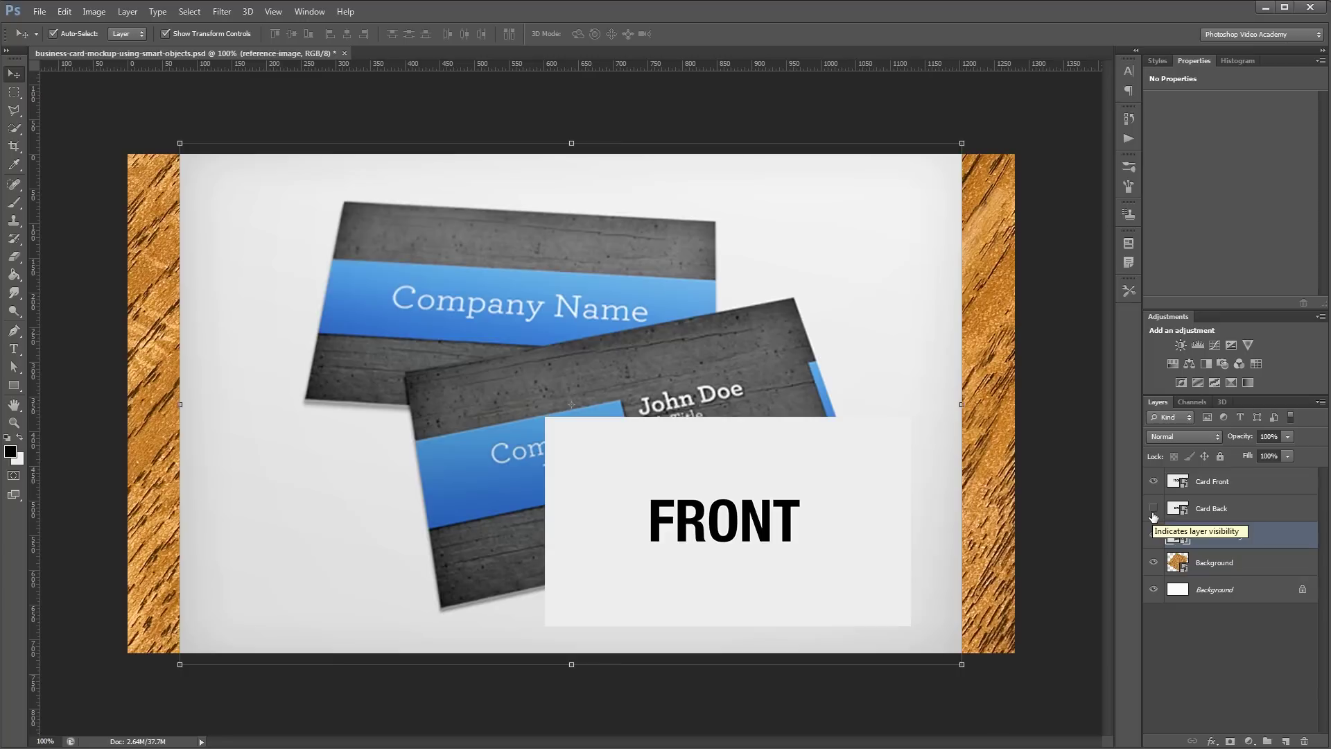
left_click(748, 498)
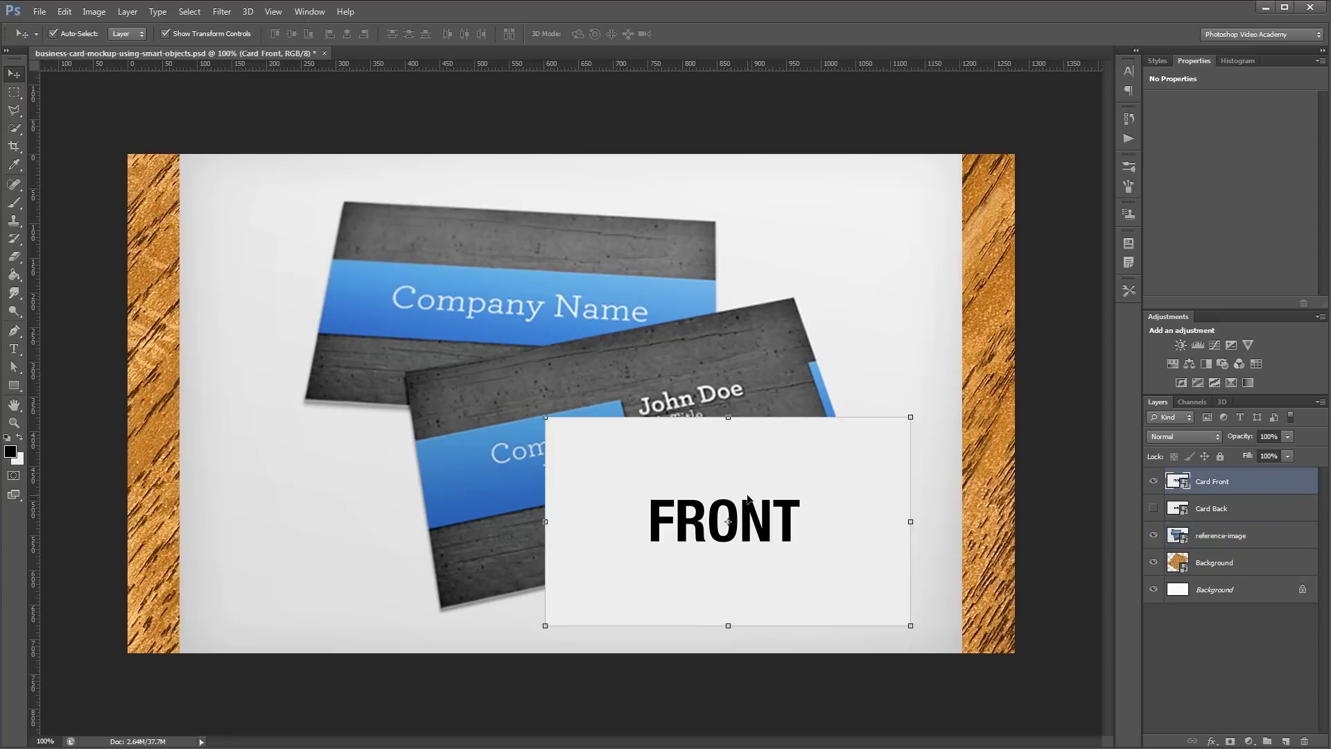
key("ctrl+t")
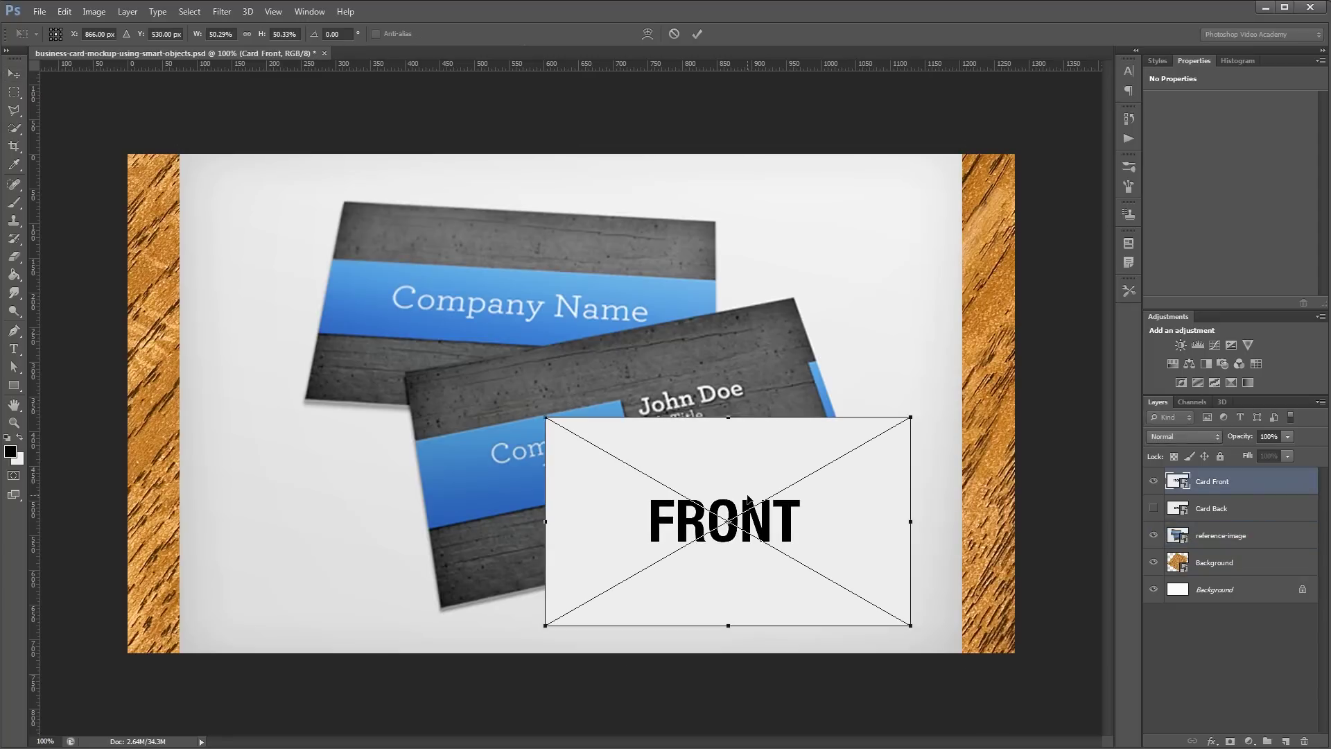
right_click(714, 468)
left_click(763, 576)
left_click_drag(545, 417, 406, 374)
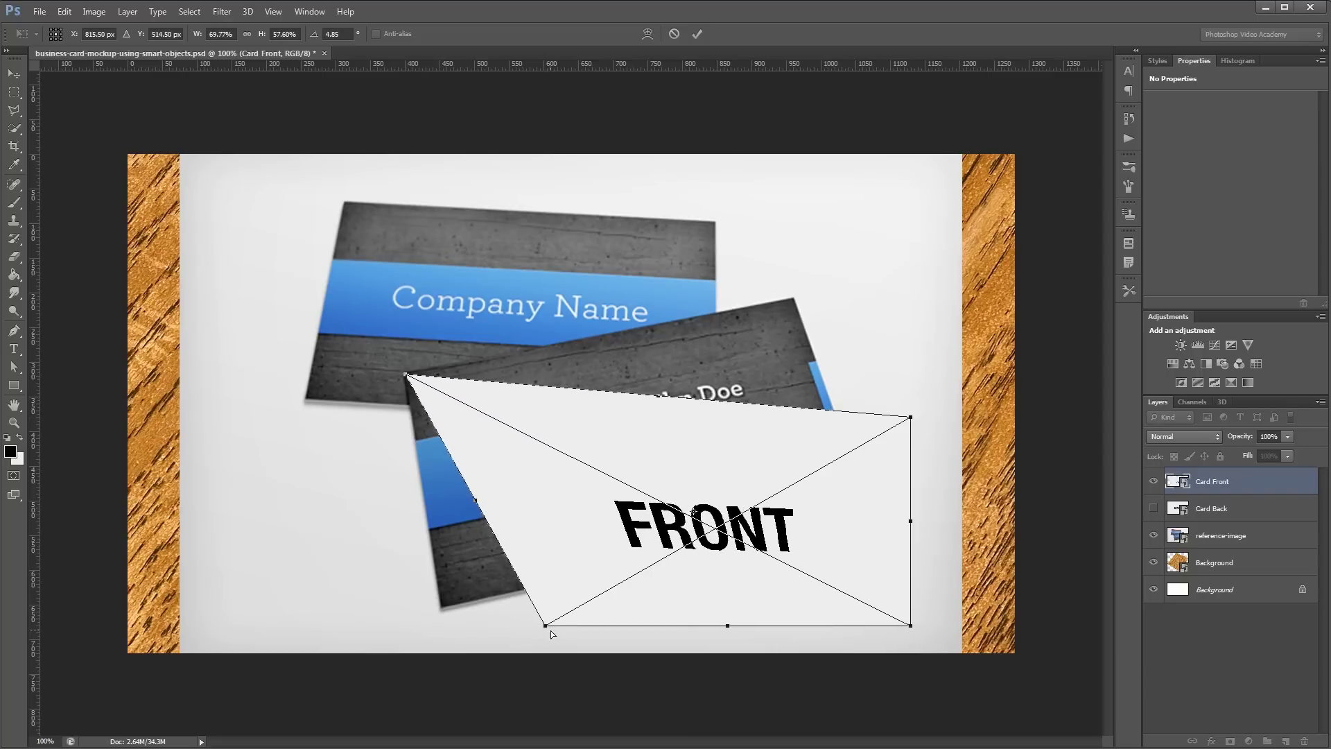
left_click_drag(545, 625, 444, 608)
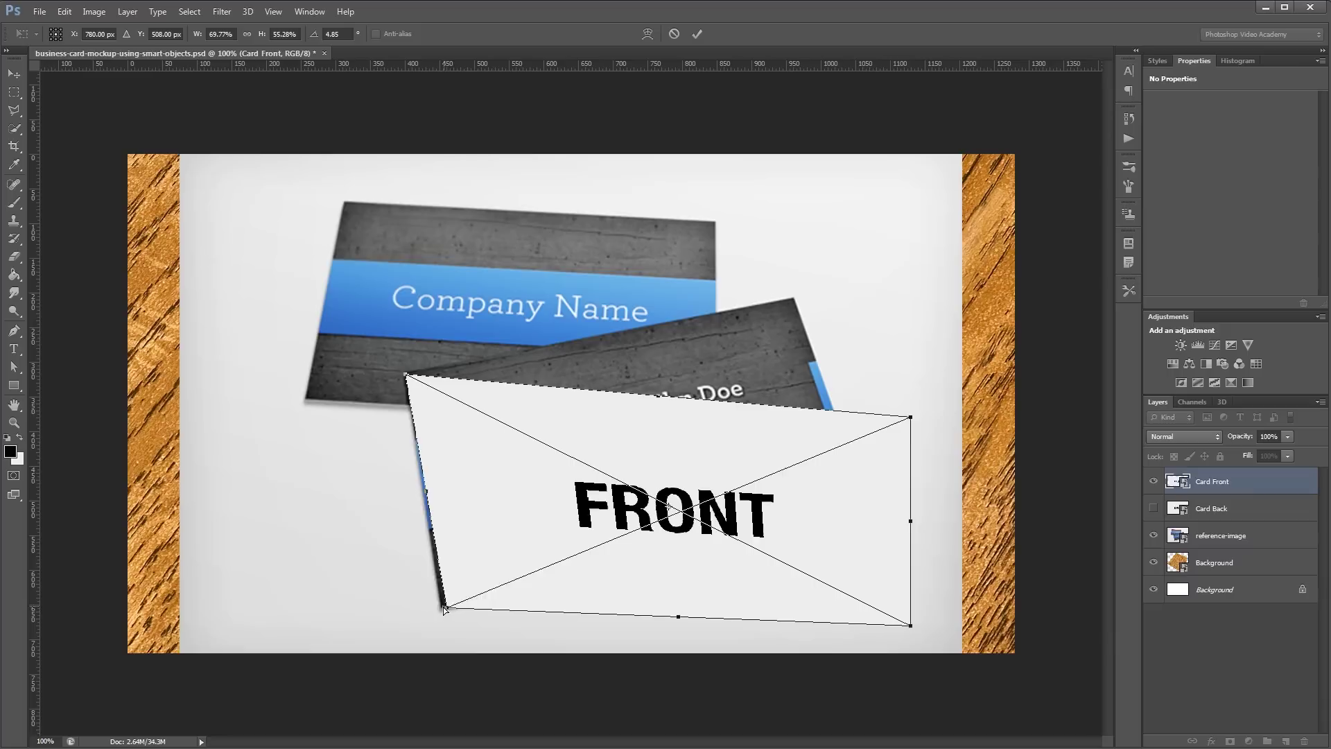
left_click_drag(910, 417, 793, 296)
left_click_drag(911, 625, 869, 512)
key("Return")
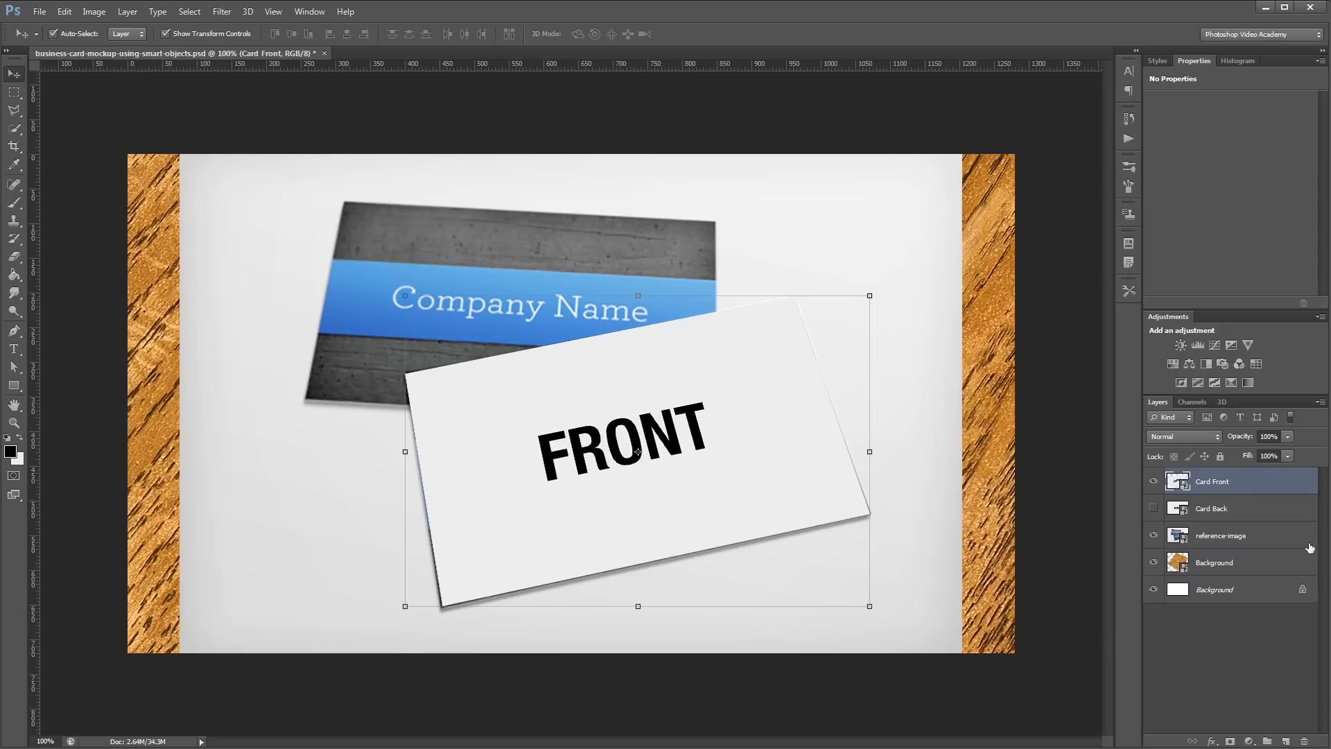
Step: Hide Card Front, show Card Back, and distort its two left corners onto the rear card in the reference image
left_click(1154, 480)
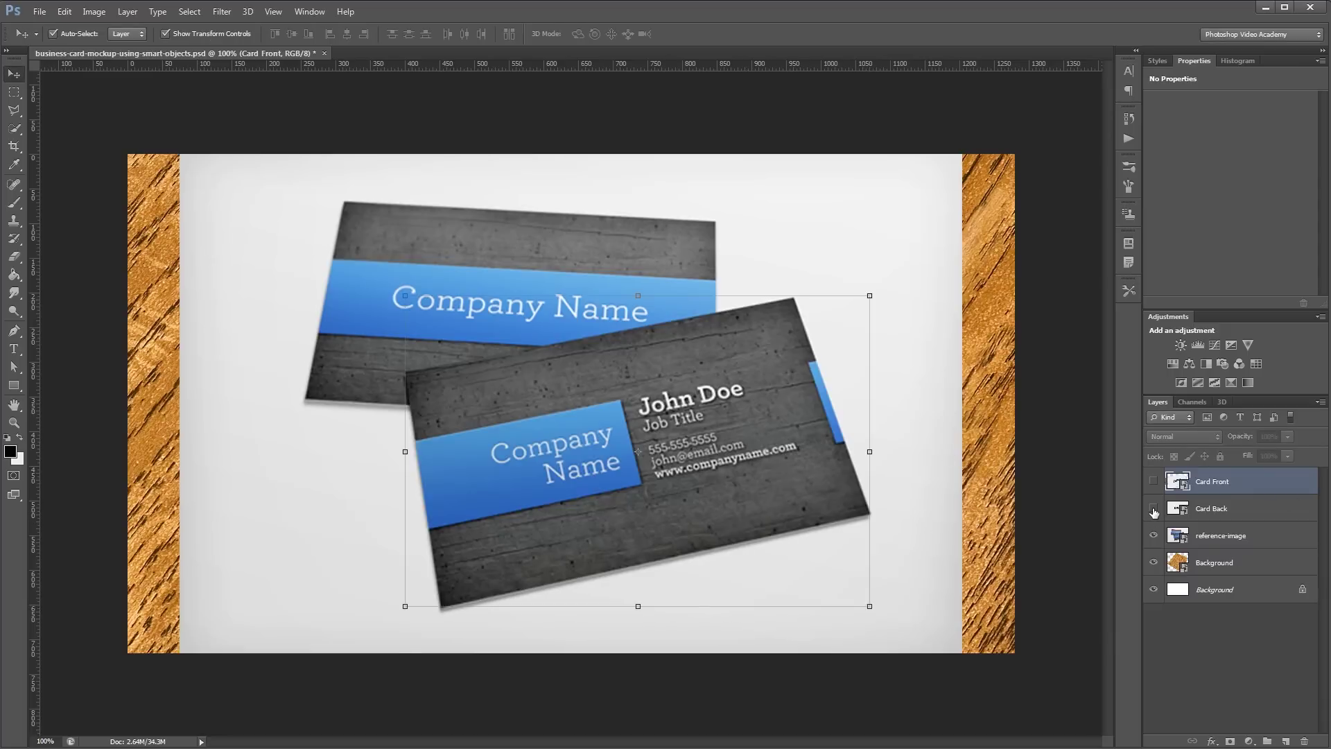
left_click(1154, 510)
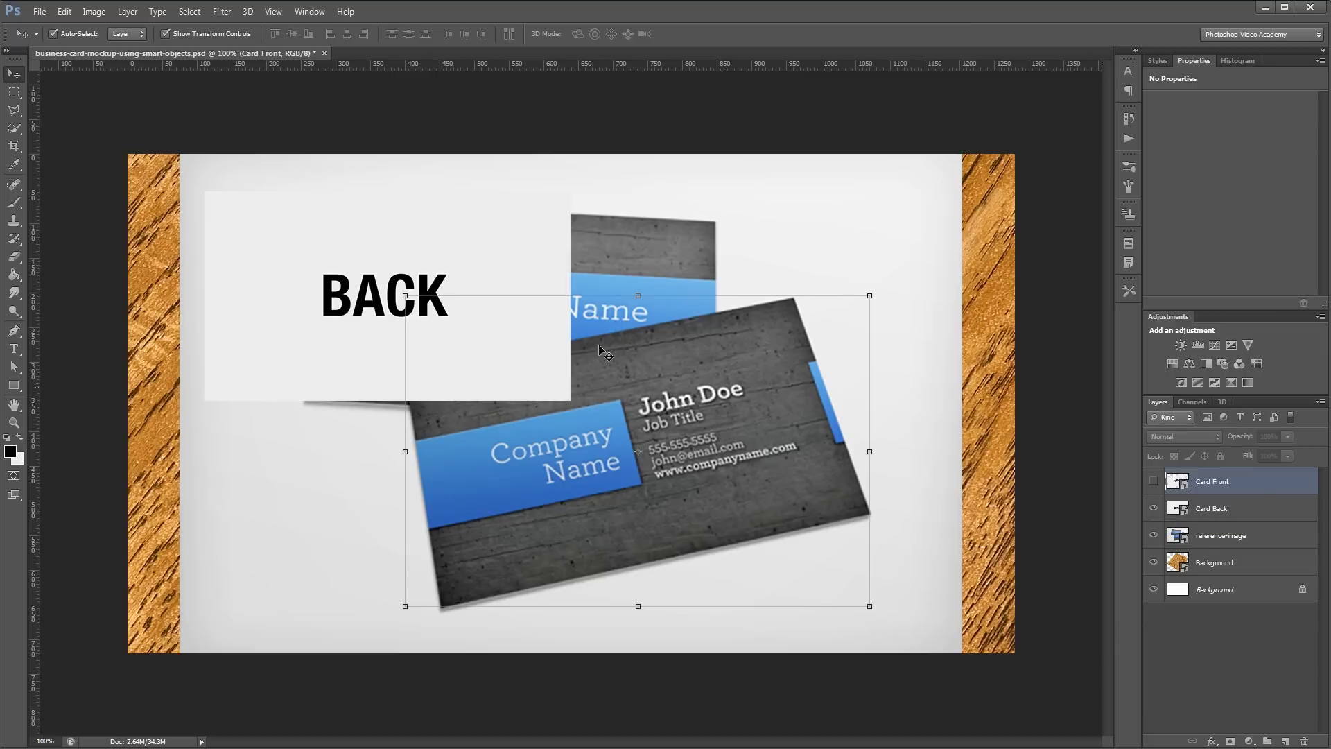
left_click(433, 236)
right_click(431, 231)
left_click(554, 196)
key("ctrl+t")
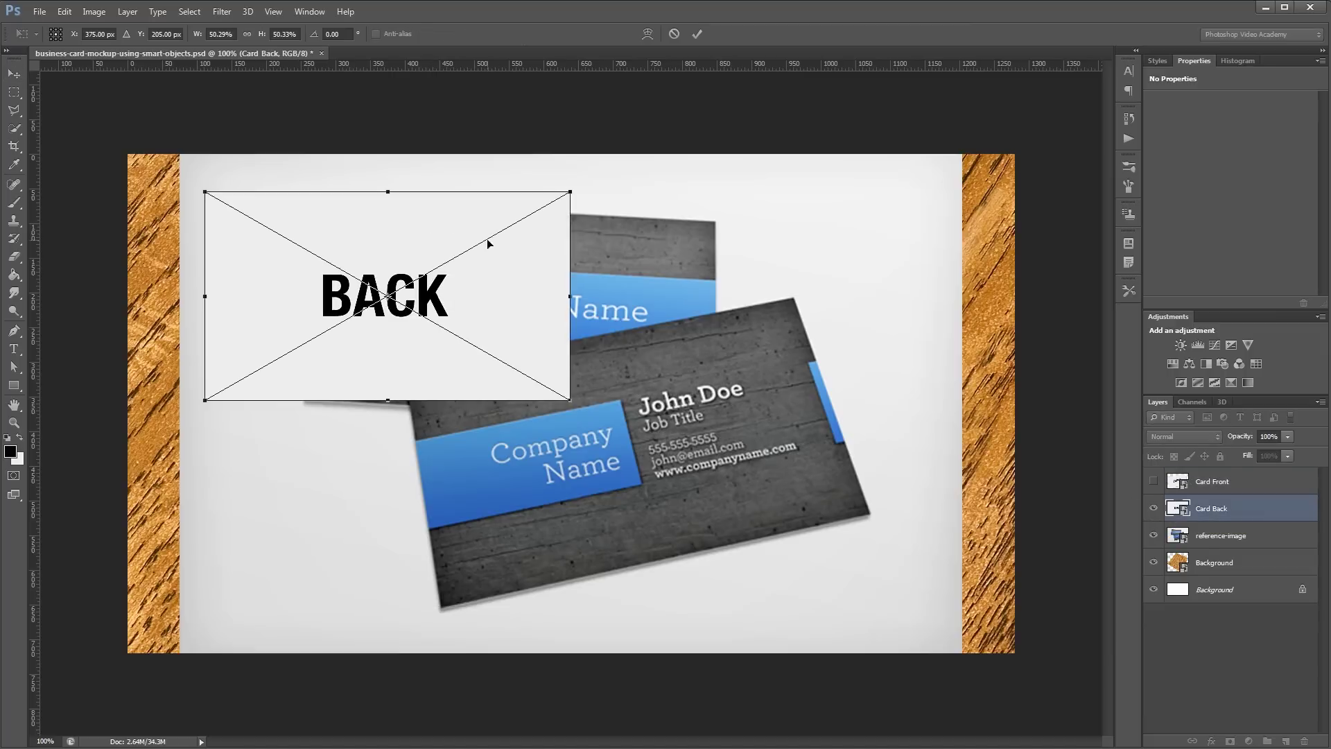
right_click(445, 264)
left_click(497, 371)
left_click_drag(311, 213, 495, 257)
left_click_drag(389, 235, 343, 201)
left_click_drag(389, 444, 307, 398)
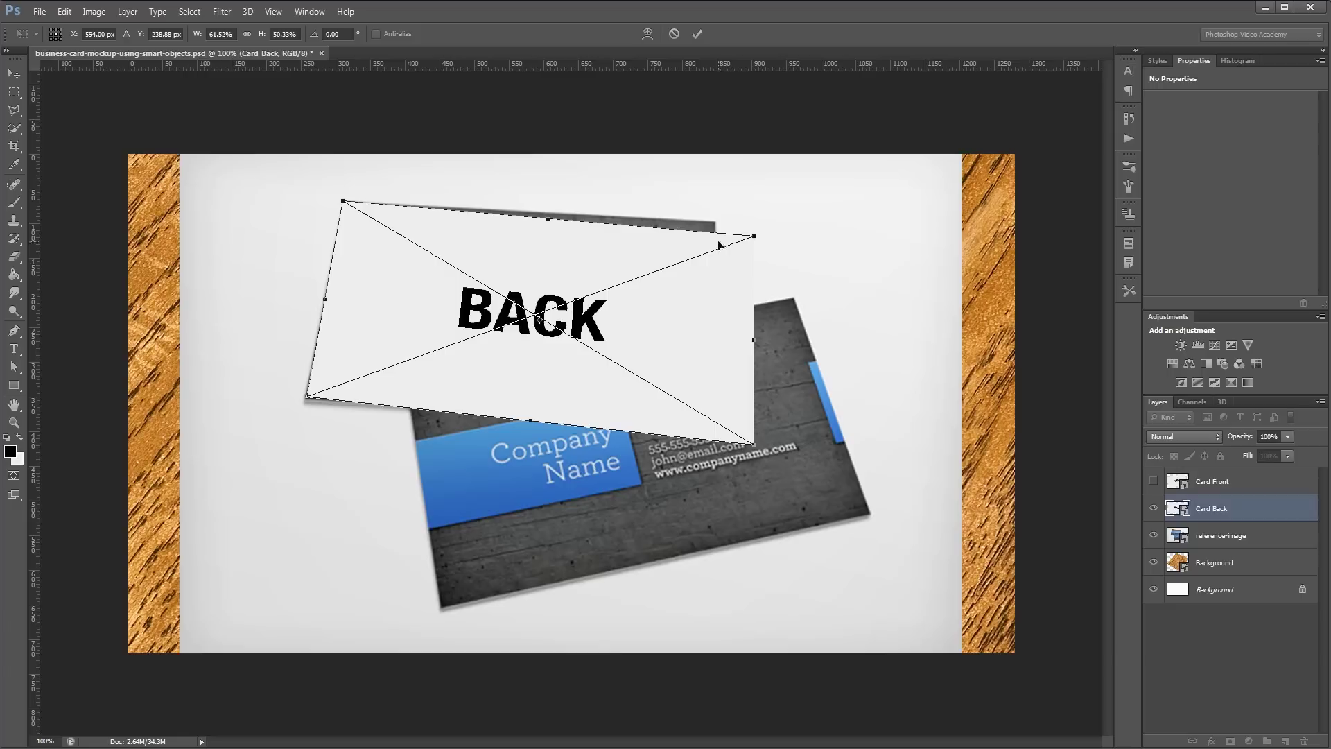
Step: Distort Card Back's two right corners to finish matching the rear card, show Card Front and hide reference-image
left_click_drag(754, 238, 716, 226)
left_click_drag(754, 444, 601, 354)
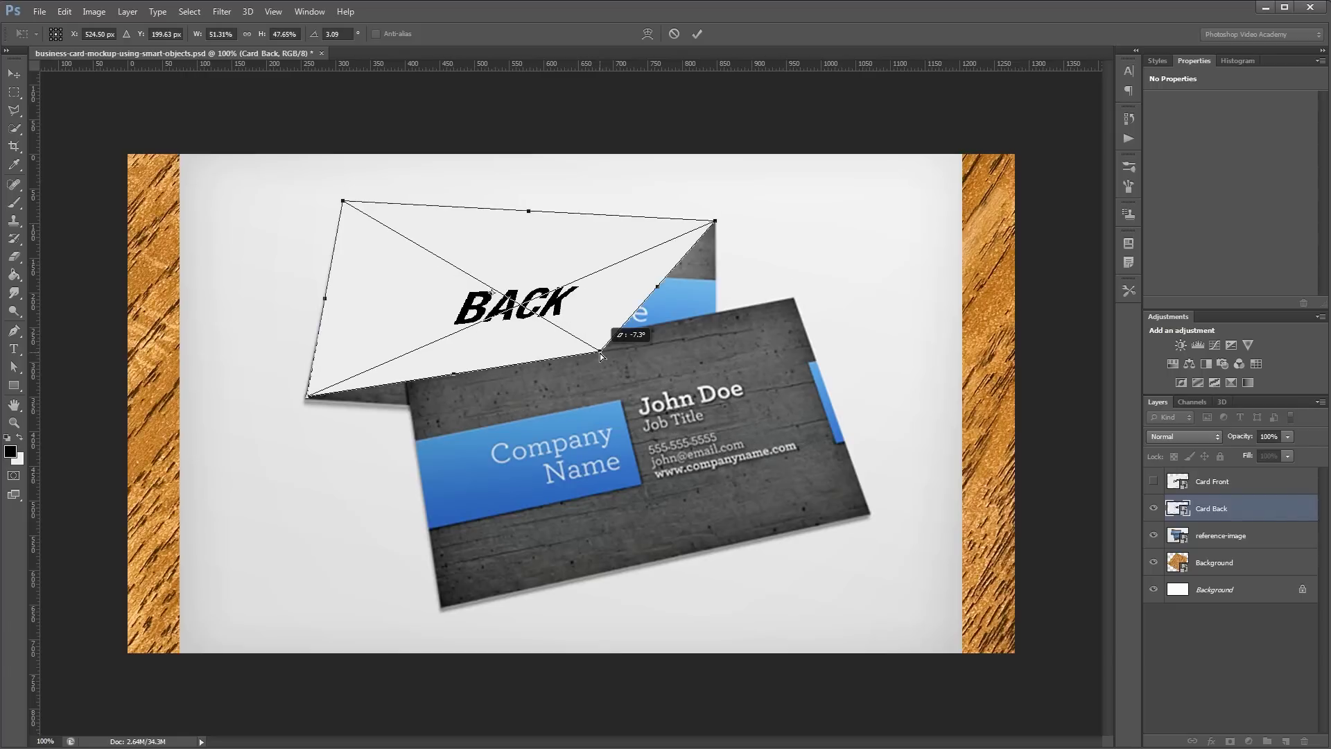
left_click_drag(600, 355, 717, 430)
key("Return")
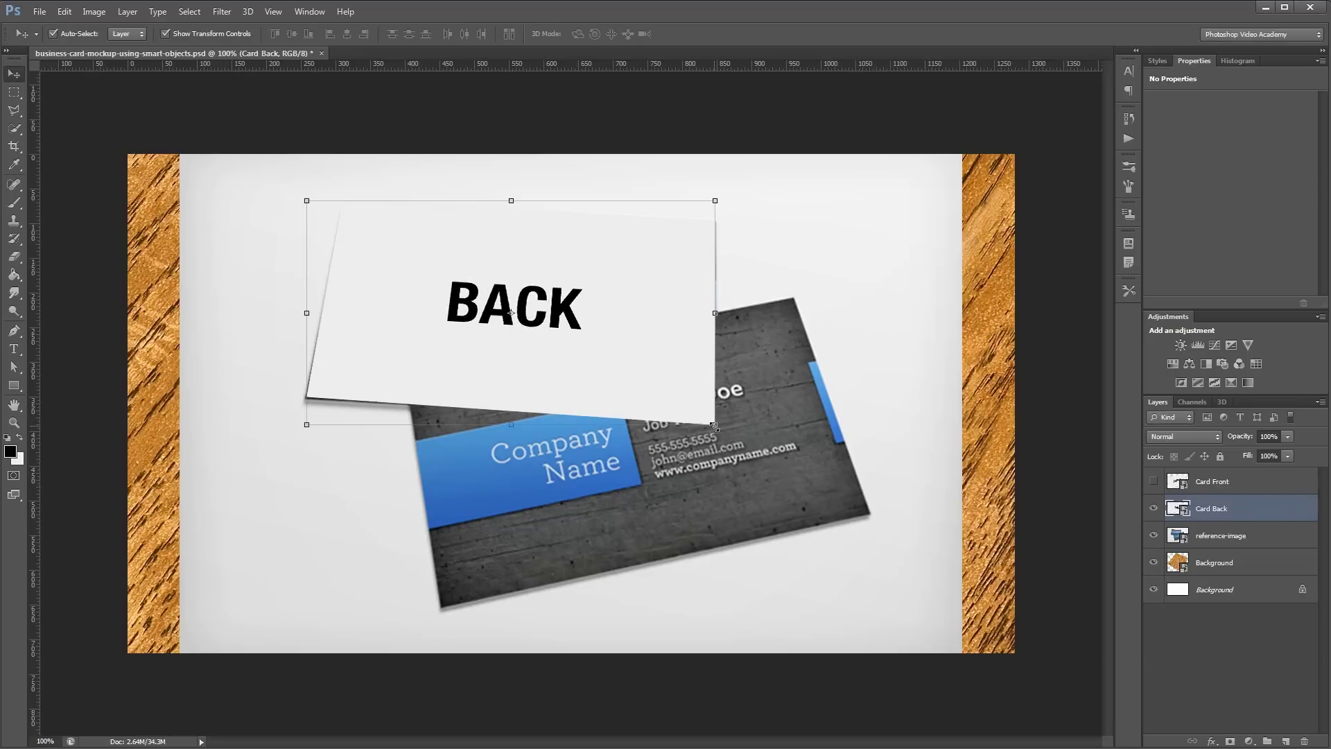
left_click(1153, 481)
left_click(1154, 535)
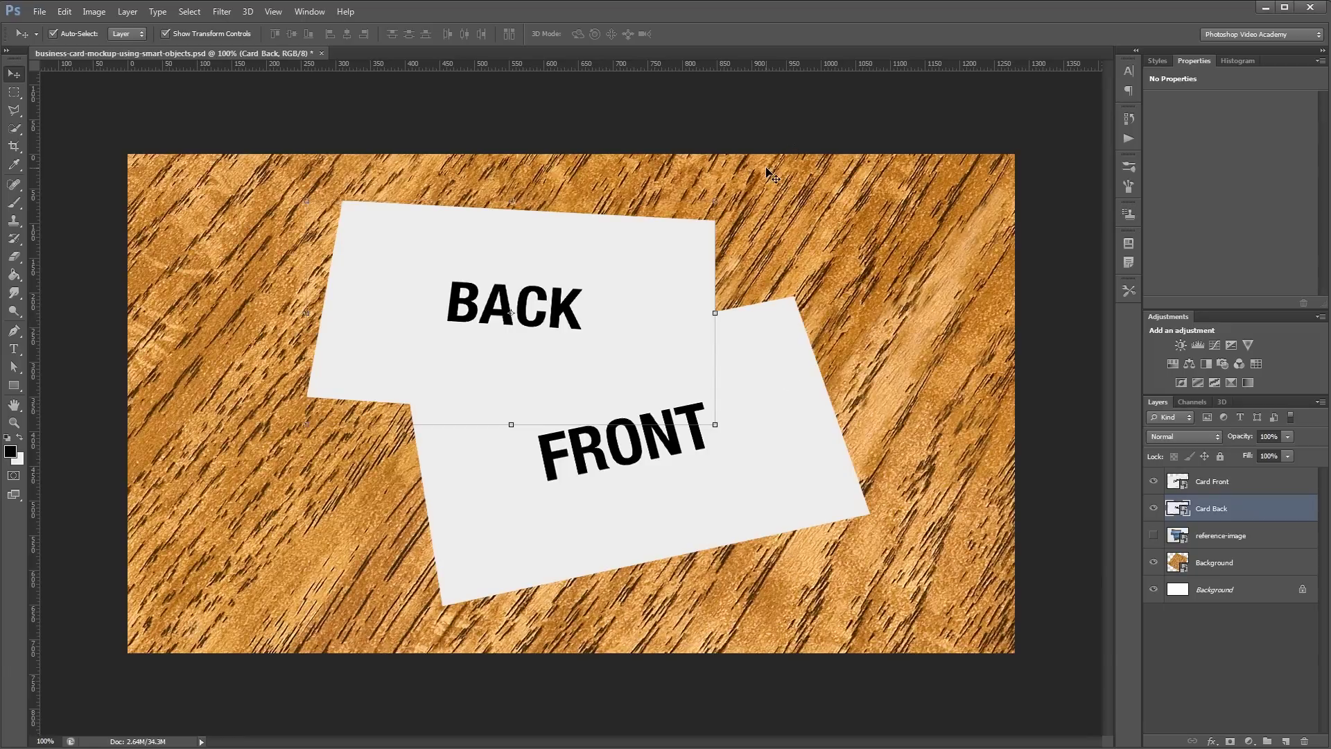
Step: Add a linear Gradient Overlay to Card Front with Overlay blend mode, a 75° angle and opacity lowered to about half
left_click(1263, 485)
double_click(1263, 485)
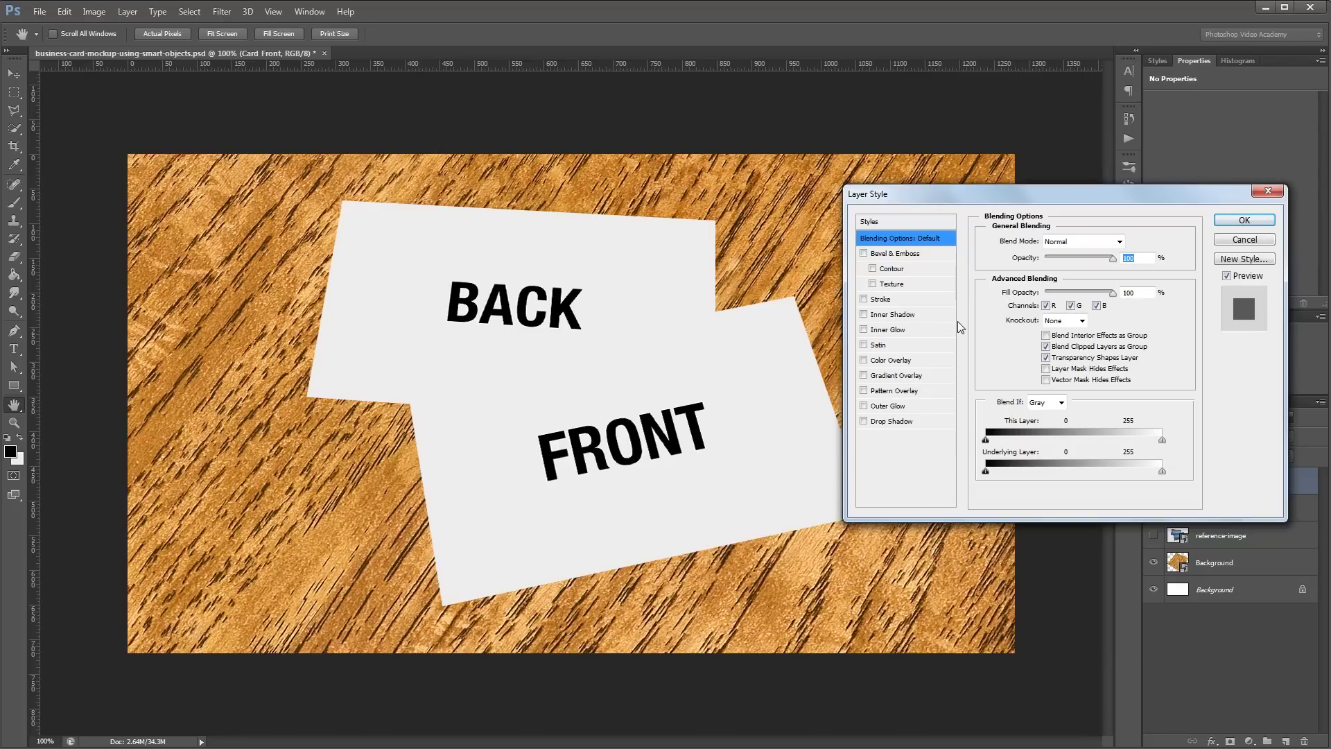
left_click(901, 377)
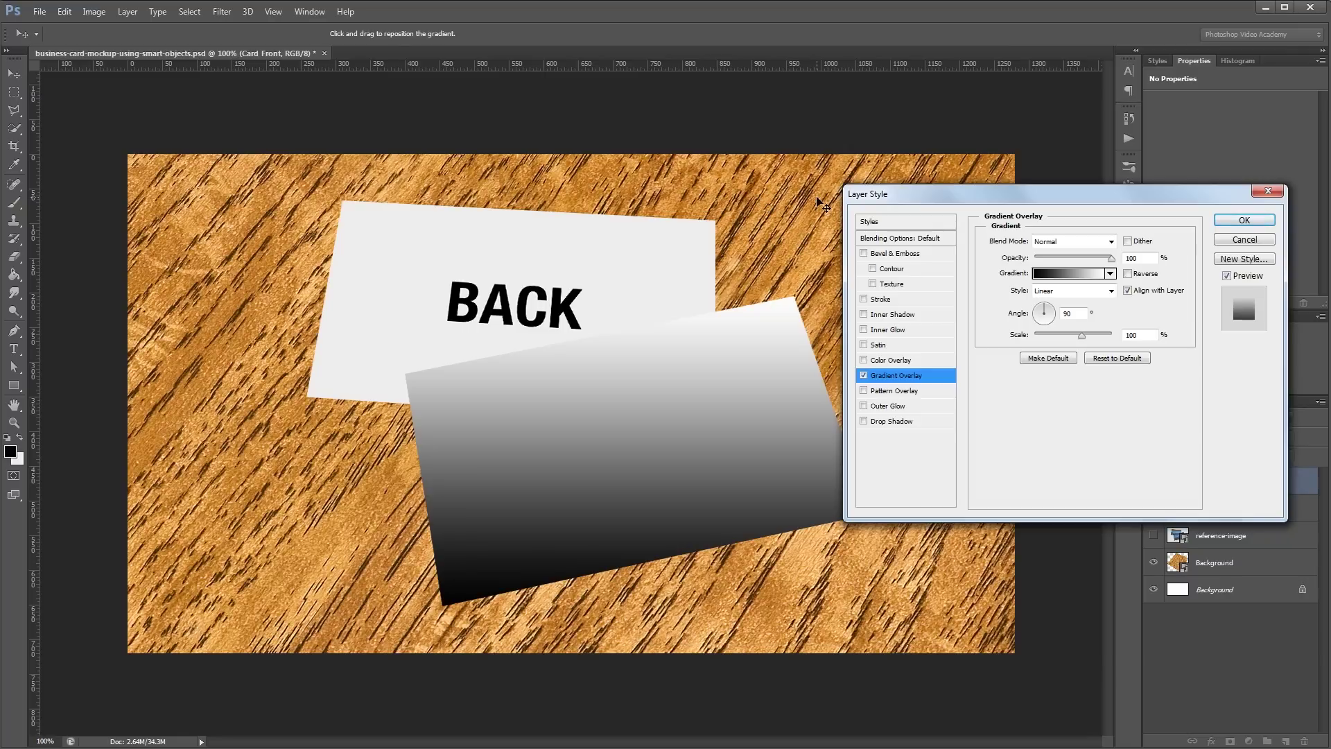
left_click(1049, 310)
left_click_drag(1051, 311, 1047, 306)
left_click(1082, 241)
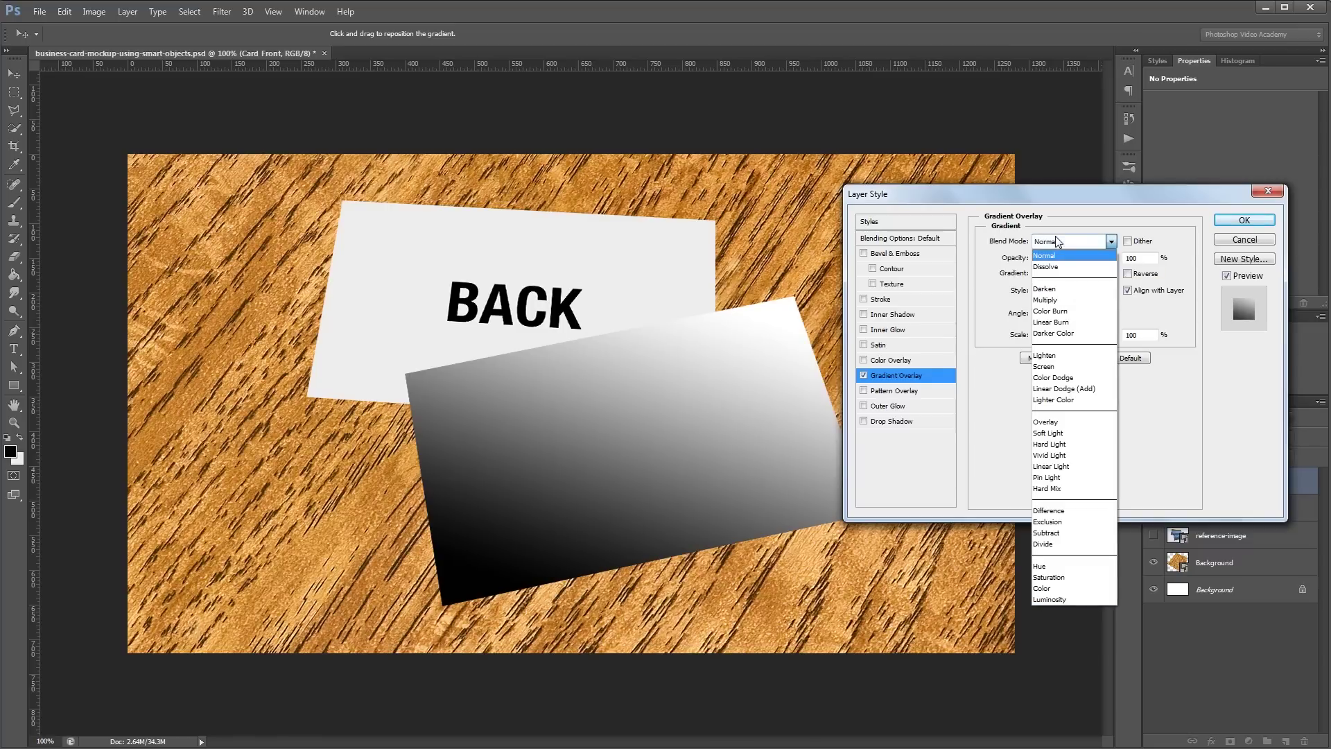
left_click(1047, 422)
left_click_drag(1114, 255, 1075, 260)
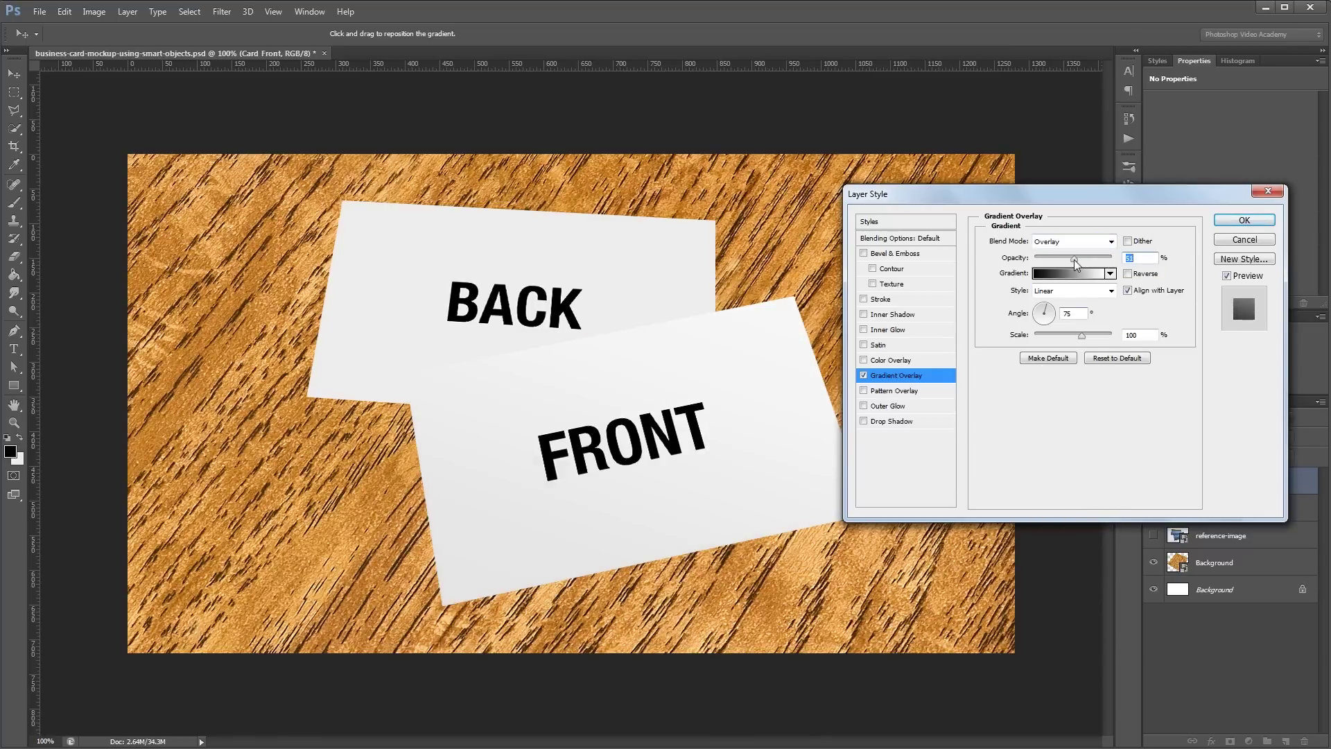
Step: Add a Drop Shadow to Card Front with angle 75°, distance 2 px and size 3 px, and copy its effects to Card Back
left_click(909, 420)
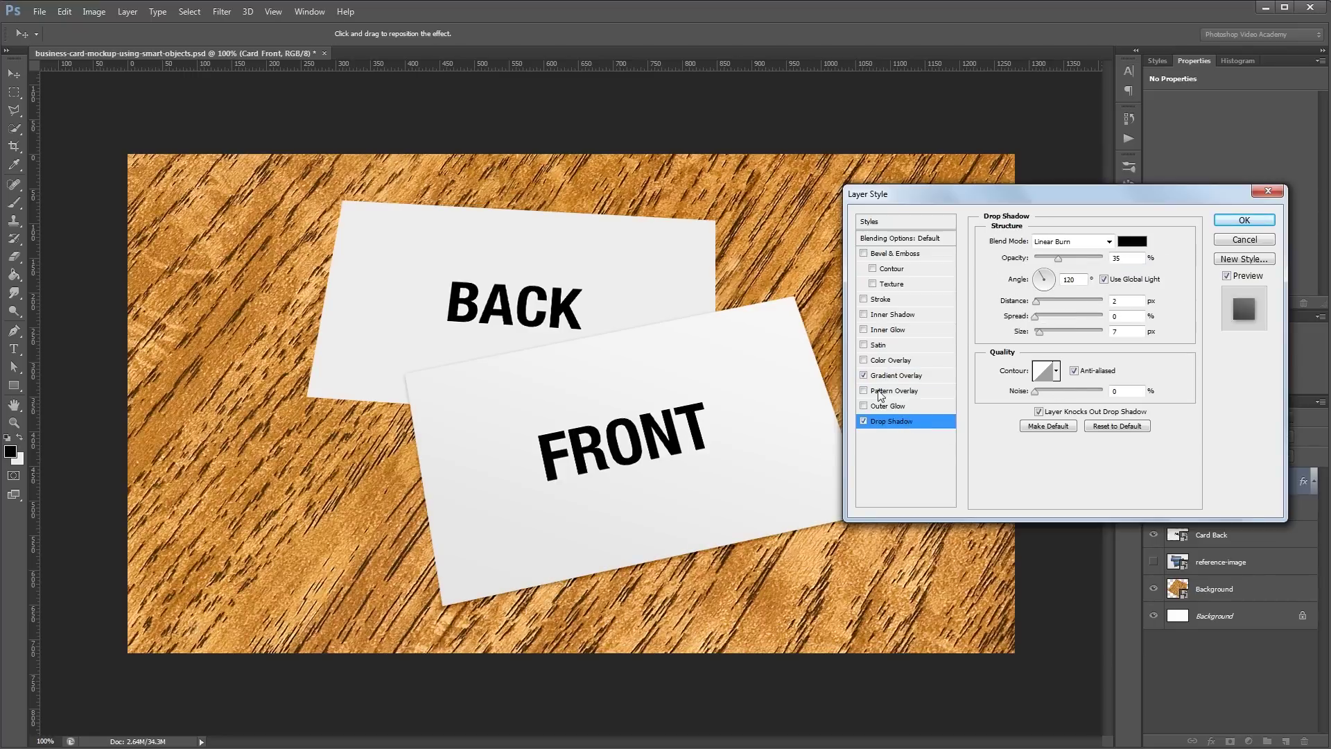
double_click(1069, 279)
type("75")
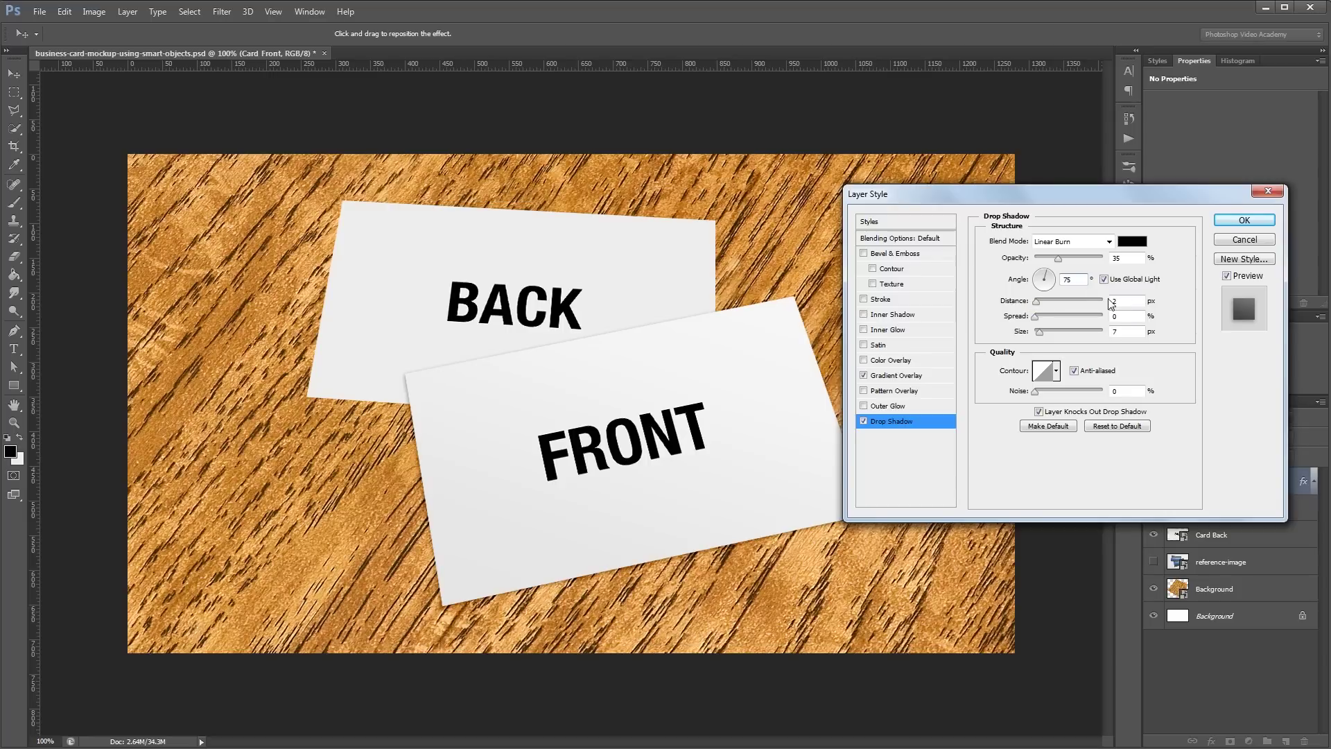
left_click(1121, 299)
type("2")
double_click(1124, 331)
type("5")
type("3")
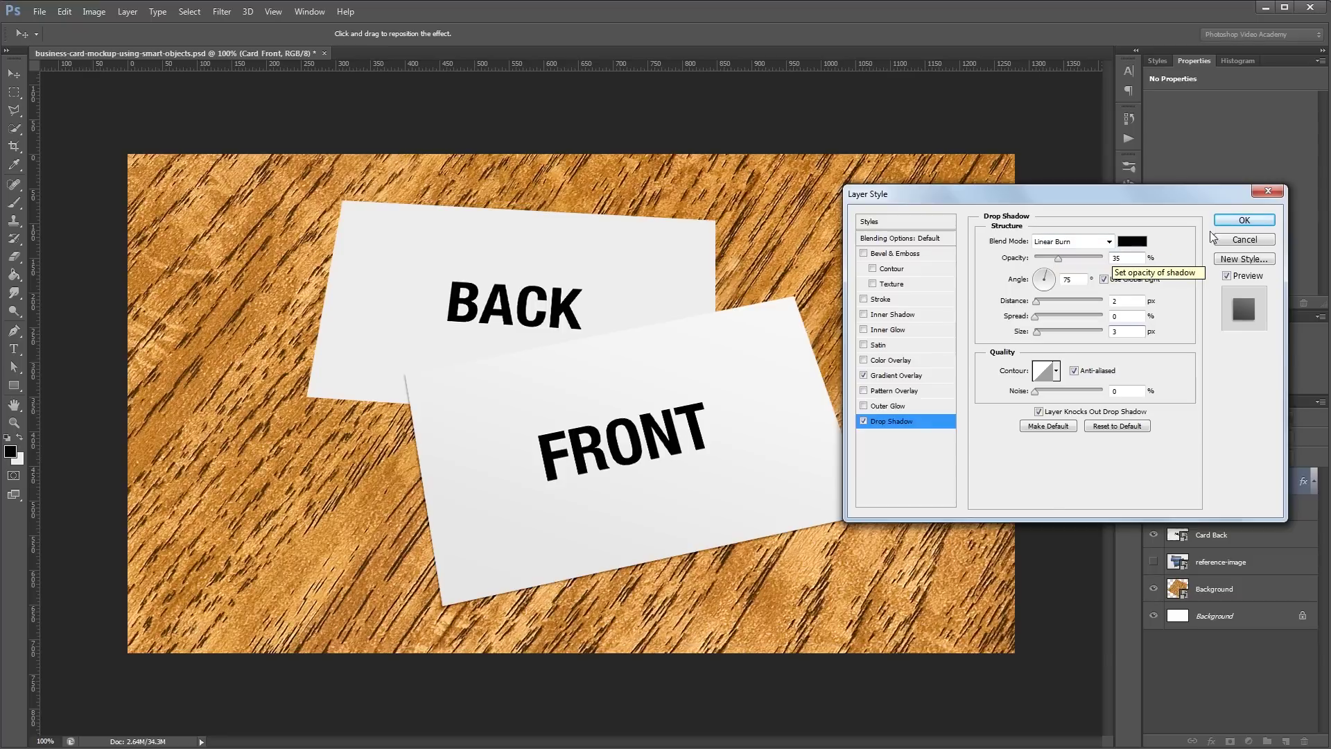
left_click(1239, 221)
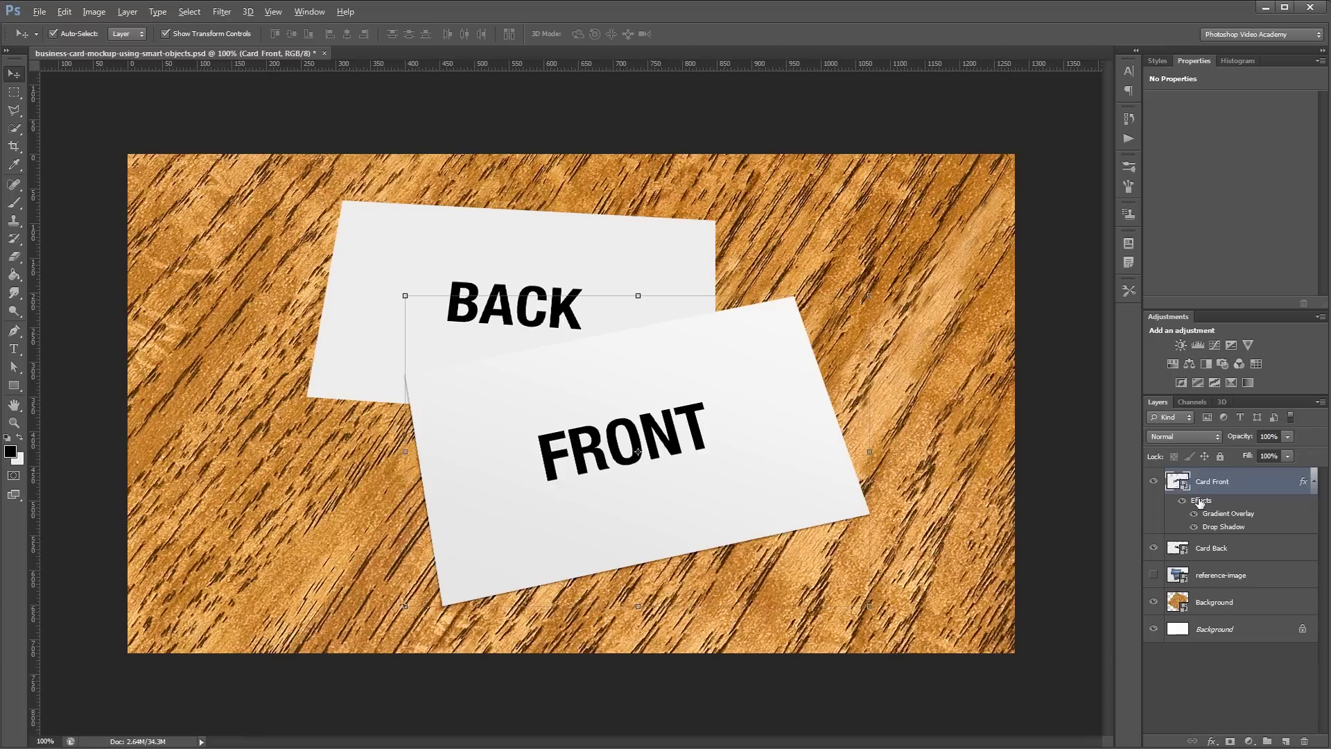
left_click_drag(1200, 502, 1239, 548)
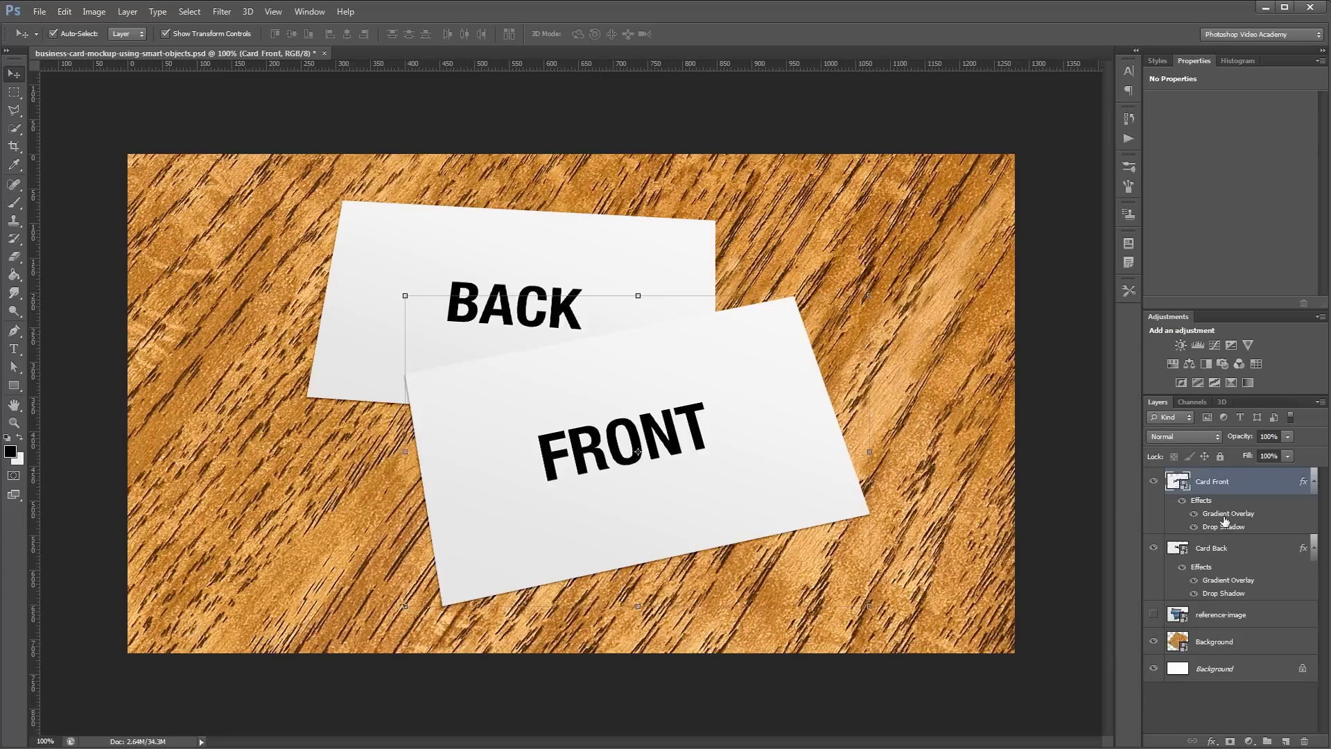
Step: Create a layer group named Card Front at the top of the layer stack and move the Card Front smart object into it
left_click(1087, 473)
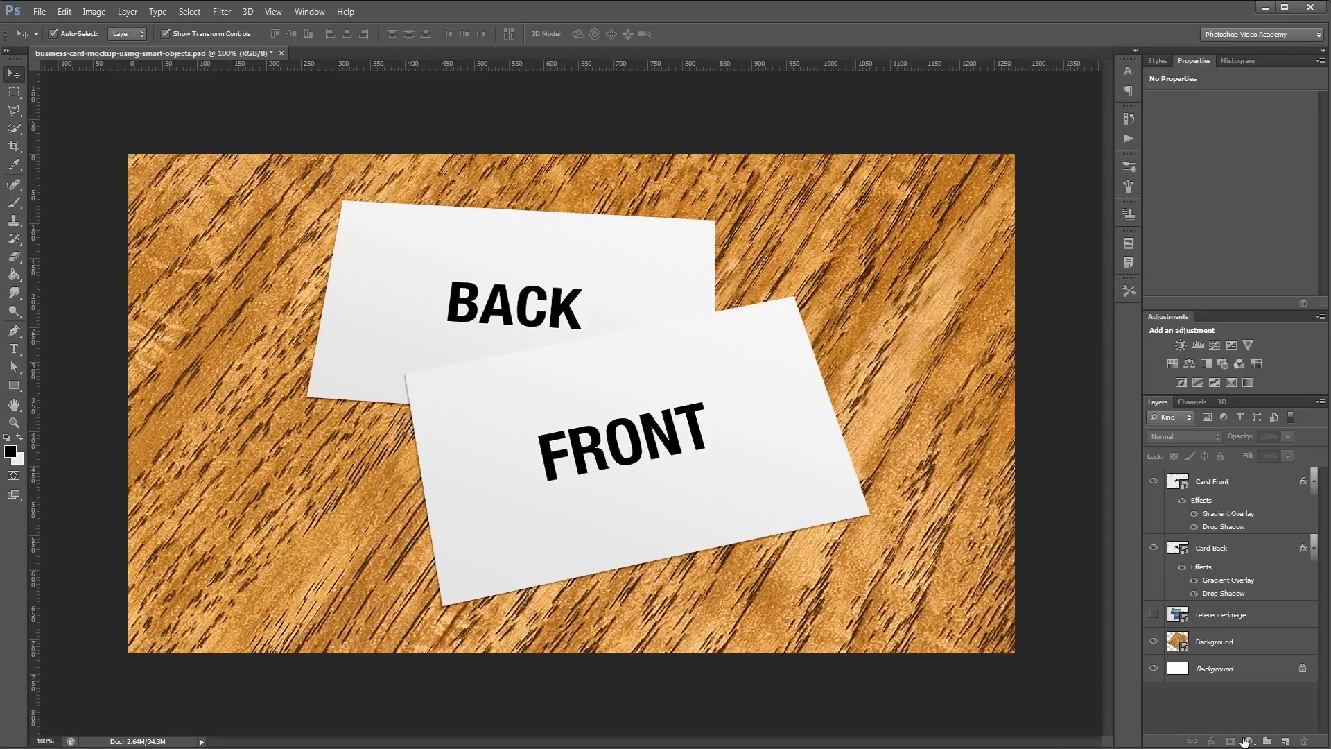
left_click(1269, 740)
double_click(1209, 475)
type("Card Front")
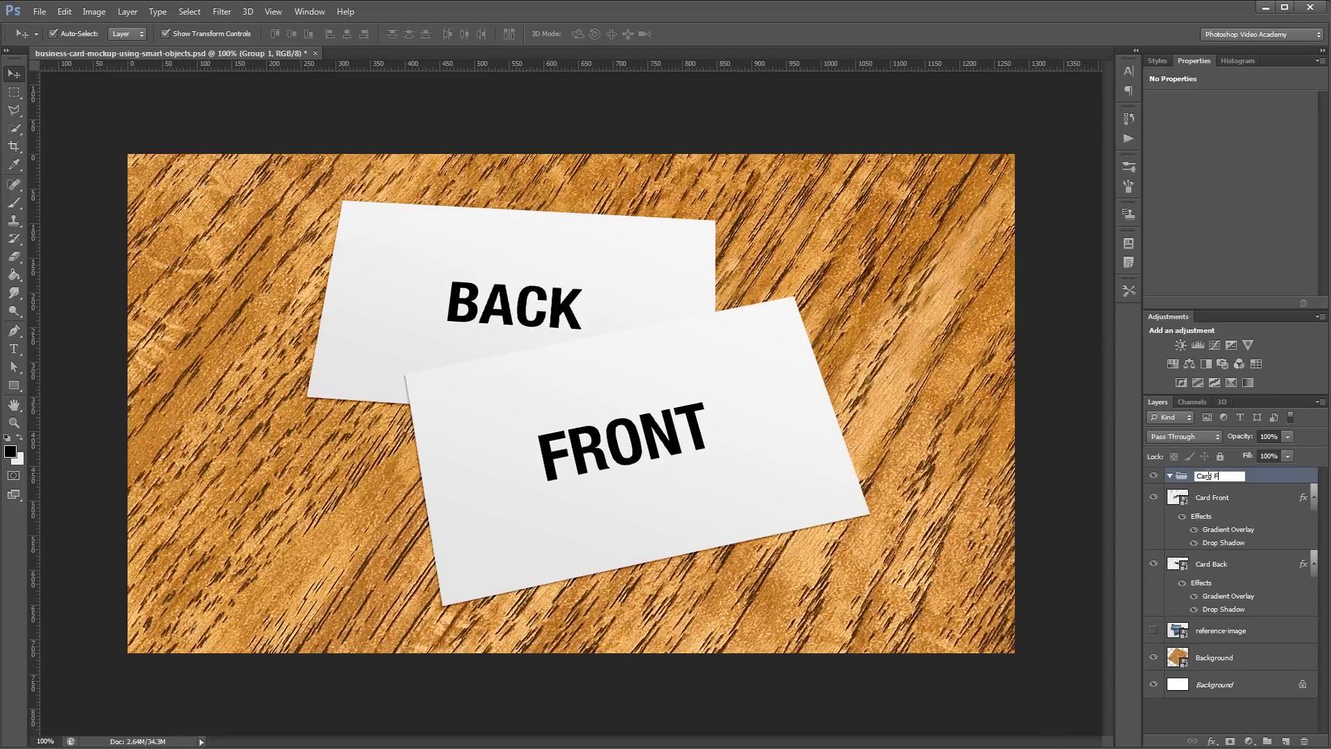
key("Return")
left_click_drag(1254, 521, 1256, 506)
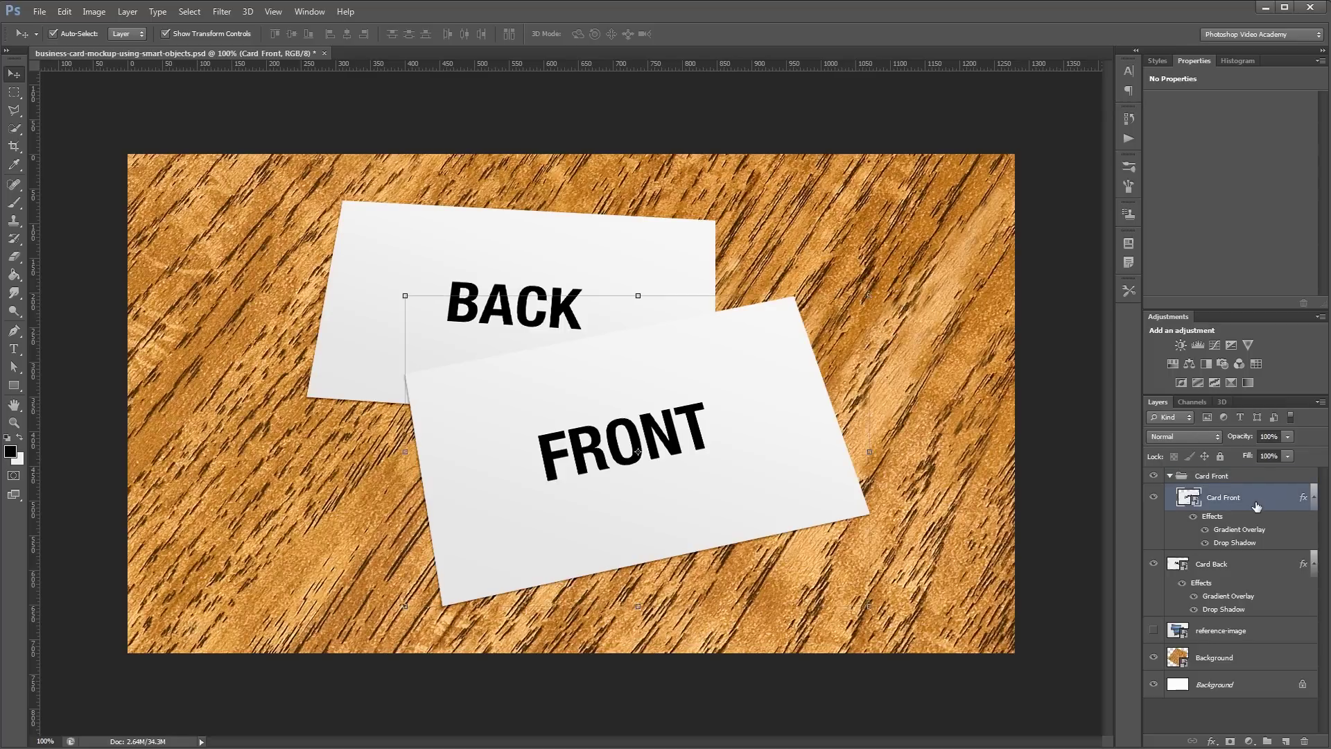
Step: Duplicate the Card Front smart object inside the group and clear the copy's layer style
key("ctrl+j")
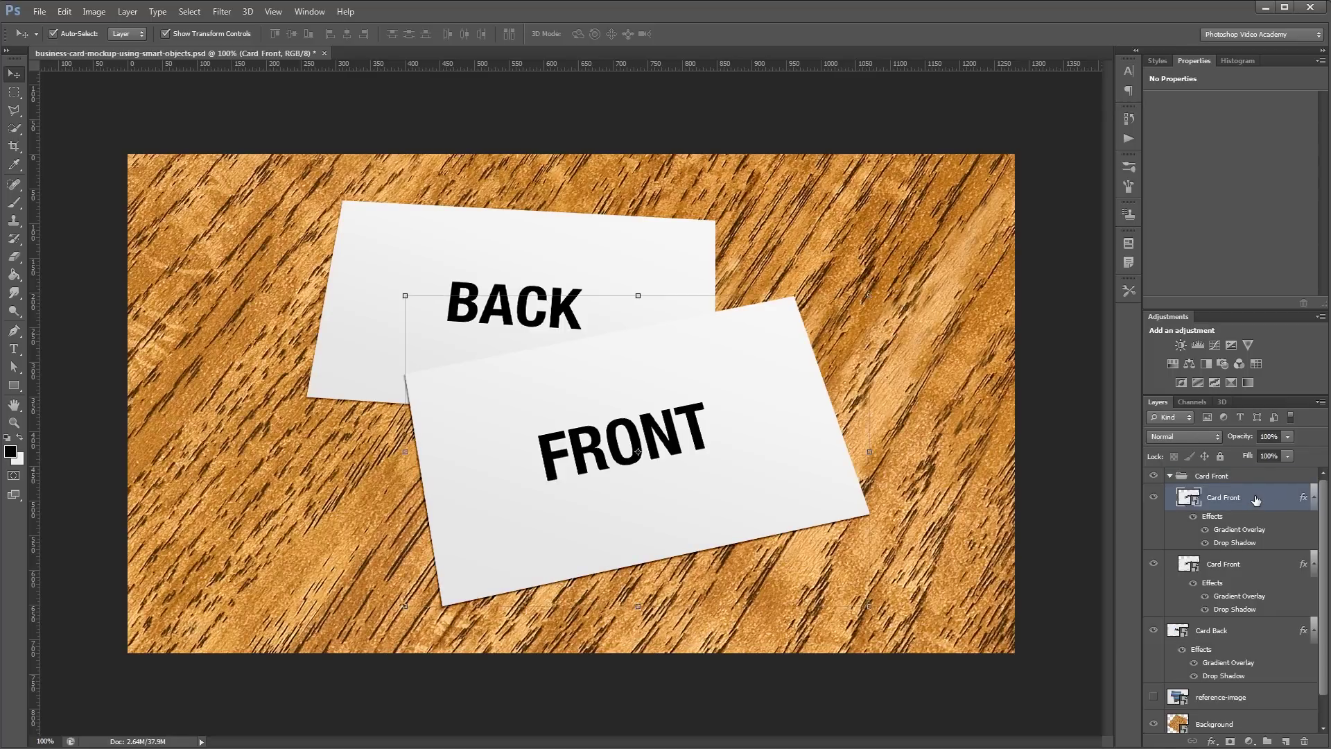
right_click(1255, 503)
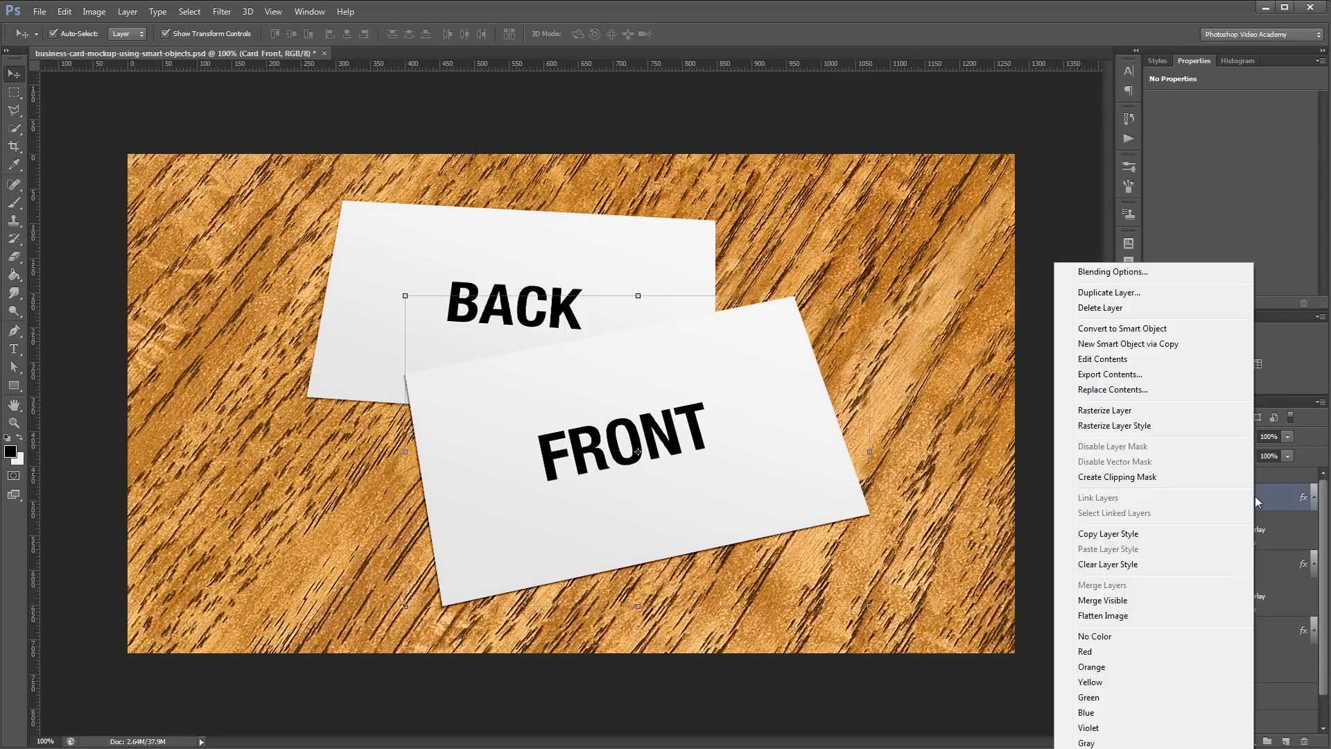
left_click(1144, 566)
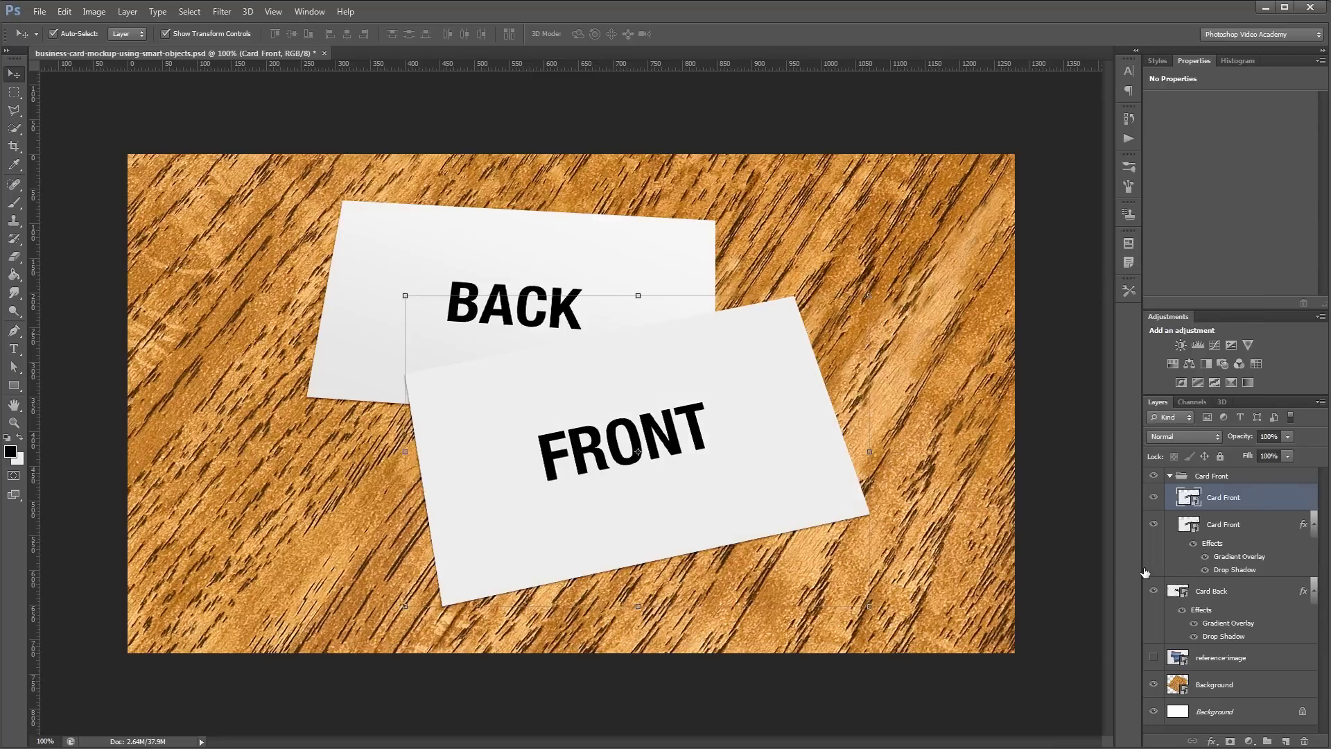
Step: Give the Card Front copy a Color Overlay of #dddddd and move it beneath the original Card Front layer
double_click(1255, 502)
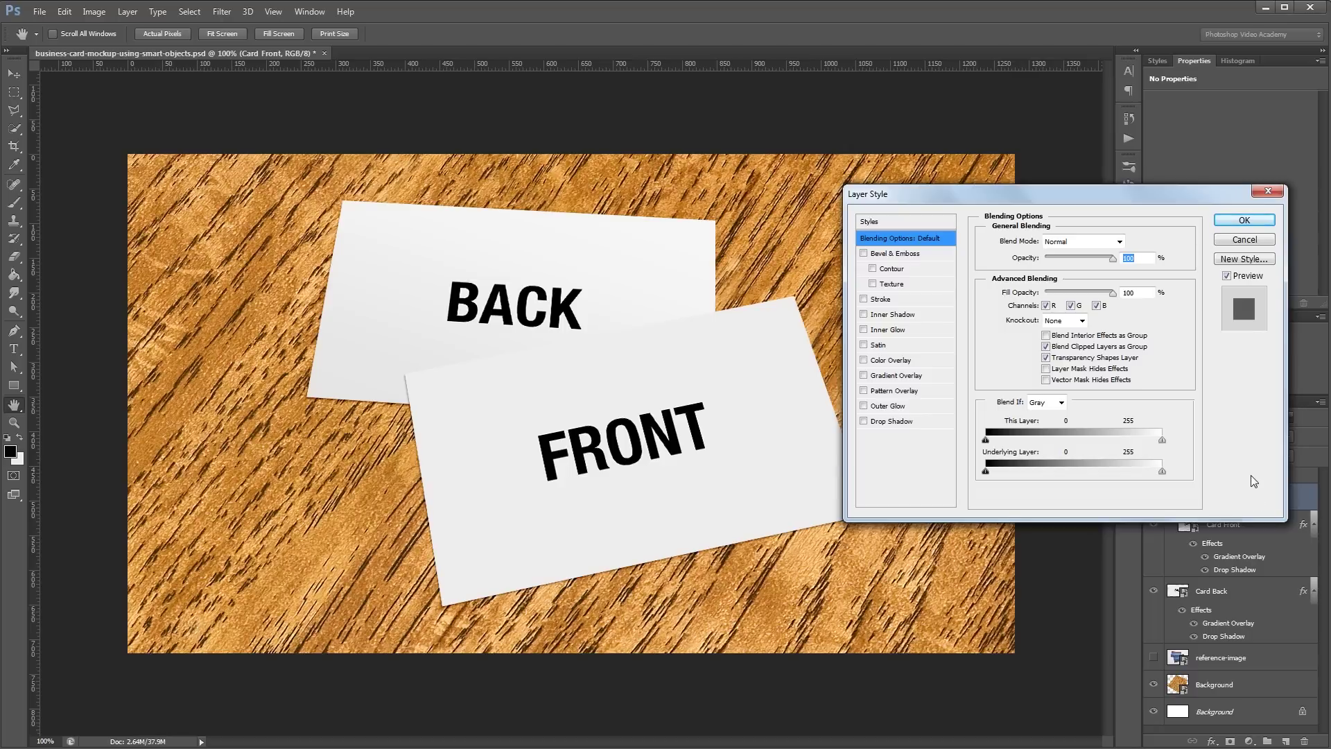
left_click(882, 361)
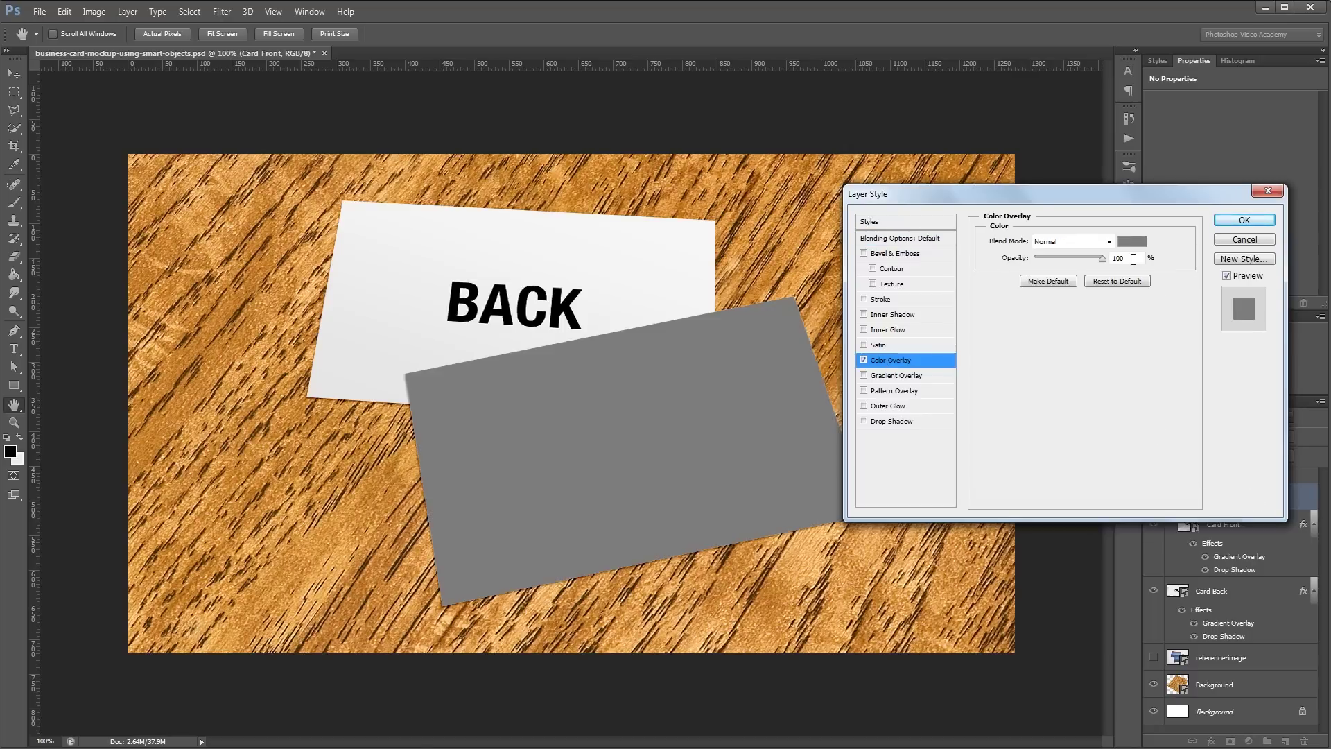
left_click(1132, 241)
left_click_drag(1066, 418, 989, 423)
type("dddddd")
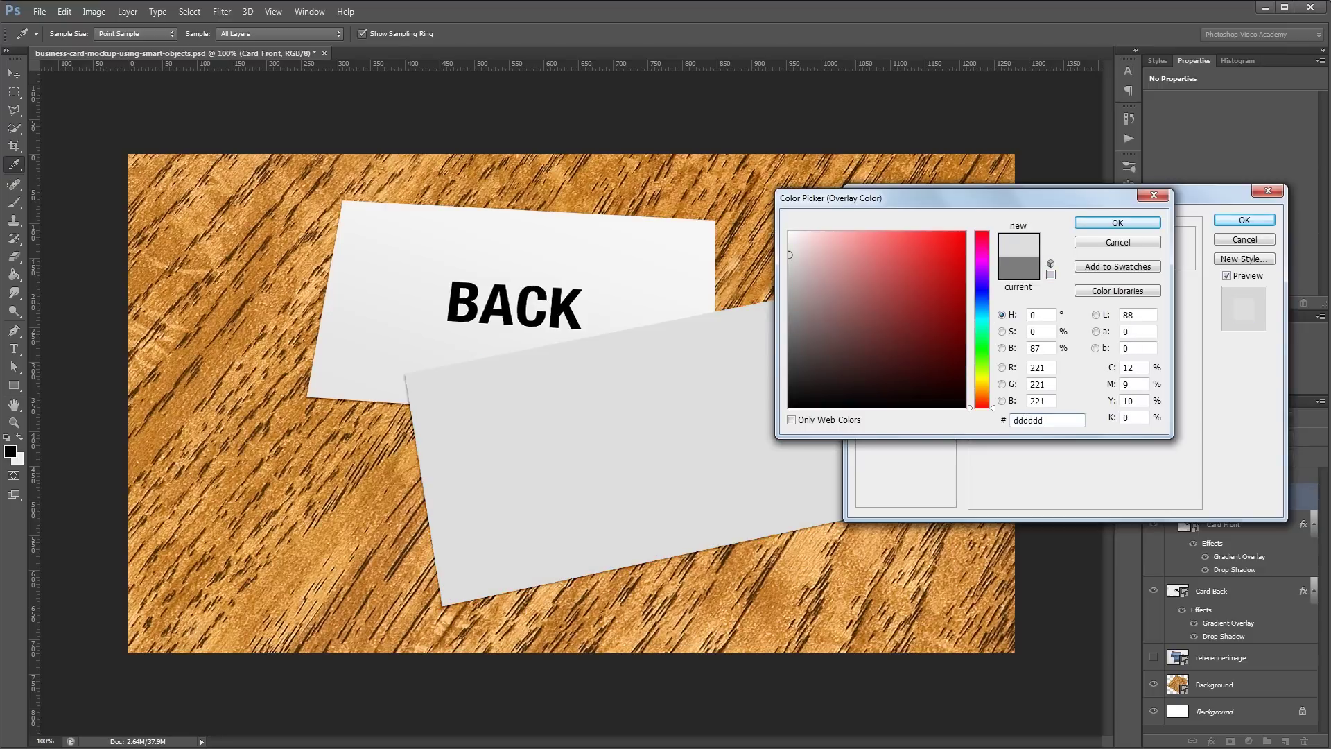
key("Return")
left_click(1259, 222)
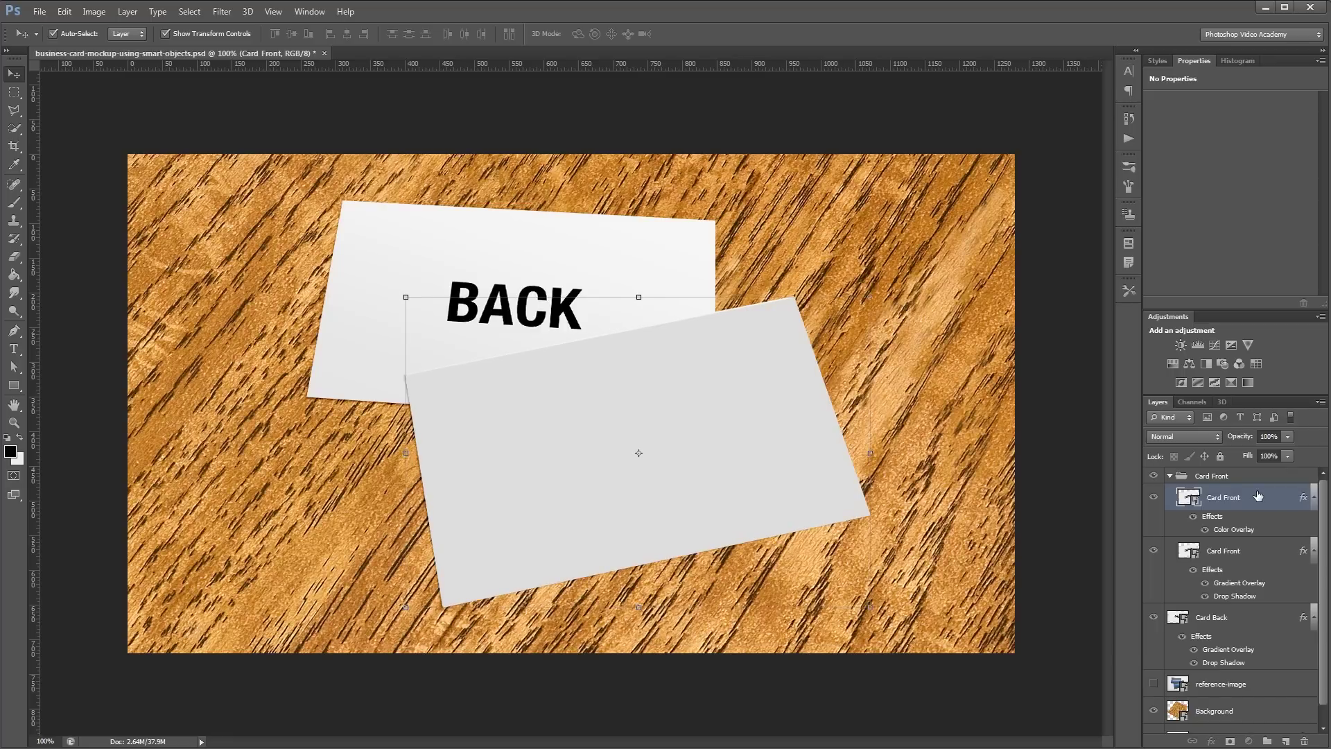
left_click_drag(1258, 497, 1256, 595)
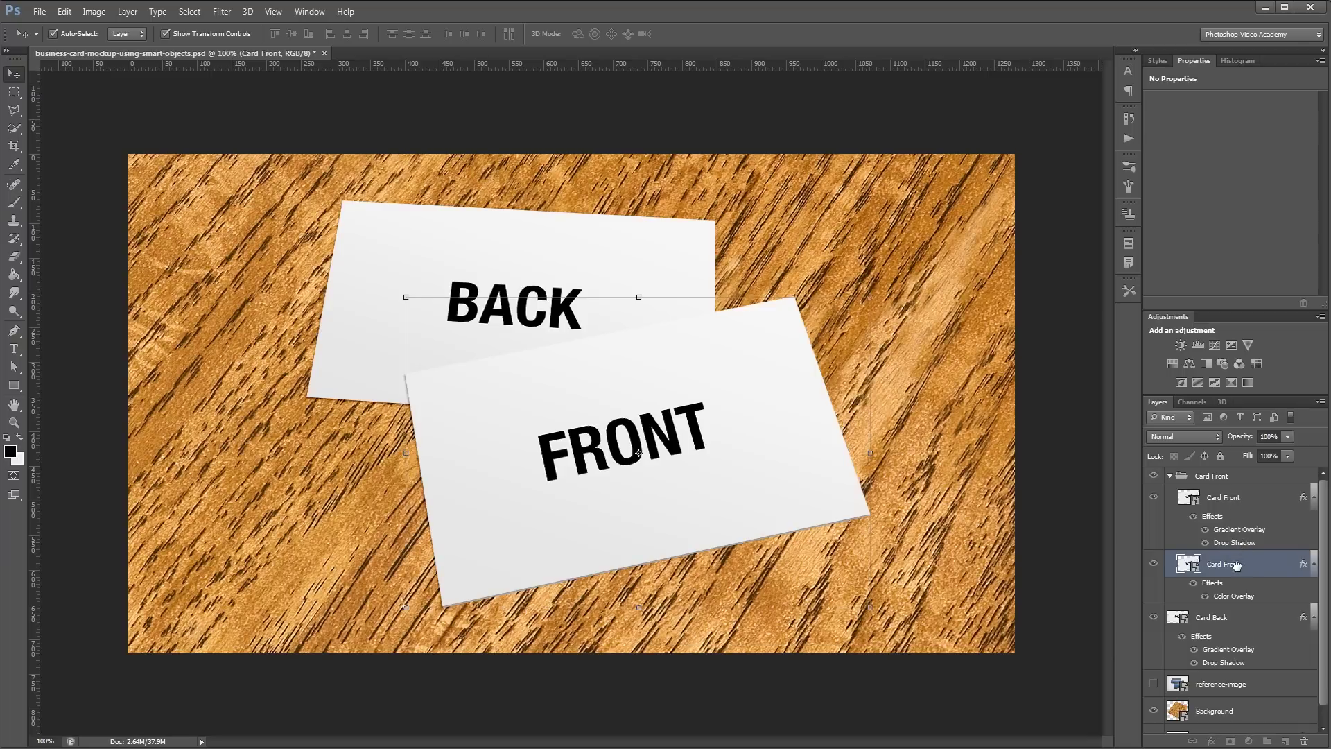
Step: Move the Drop Shadow from Card Front to its copy beneath and rename that copy Card Thickness
left_click_drag(1237, 565, 1232, 552)
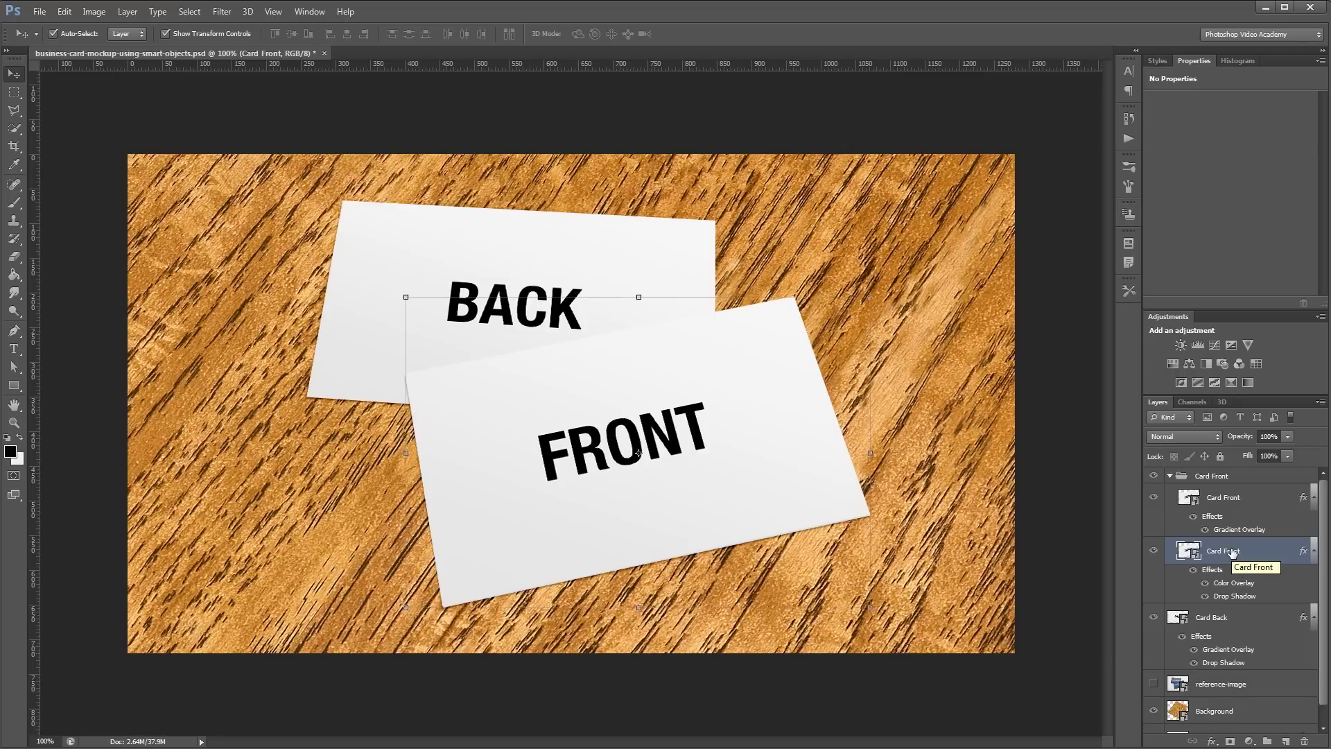
double_click(1231, 551)
type("Card ")
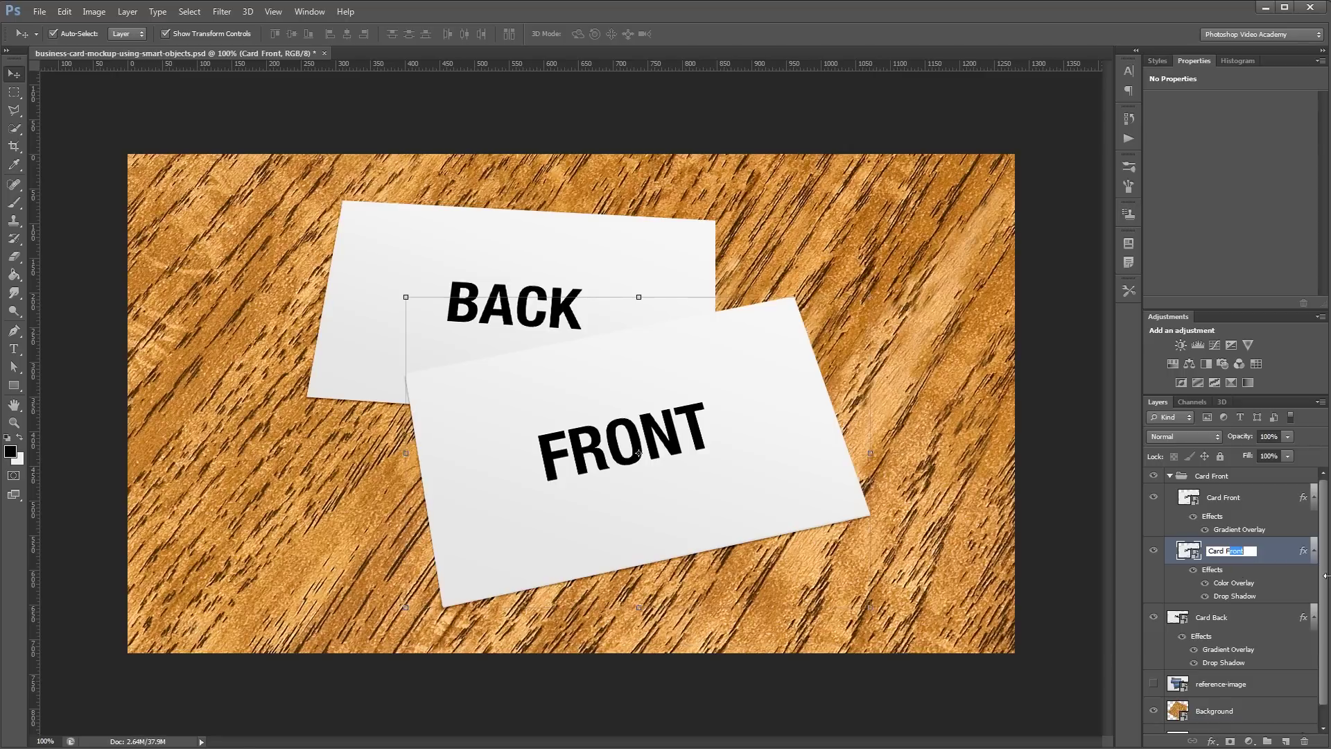
type("Thickness")
key("Return")
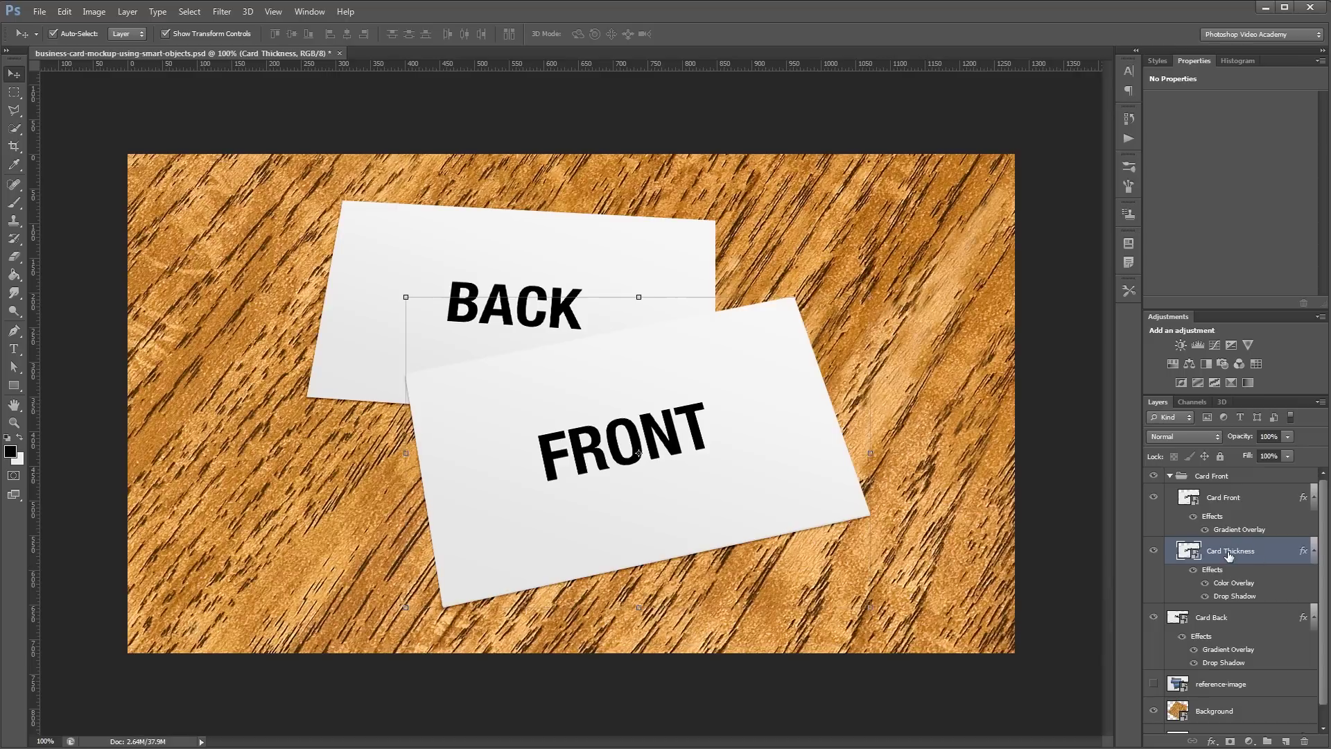
scroll(487, 575, "up", 3)
scroll(388, 648, "up", 3)
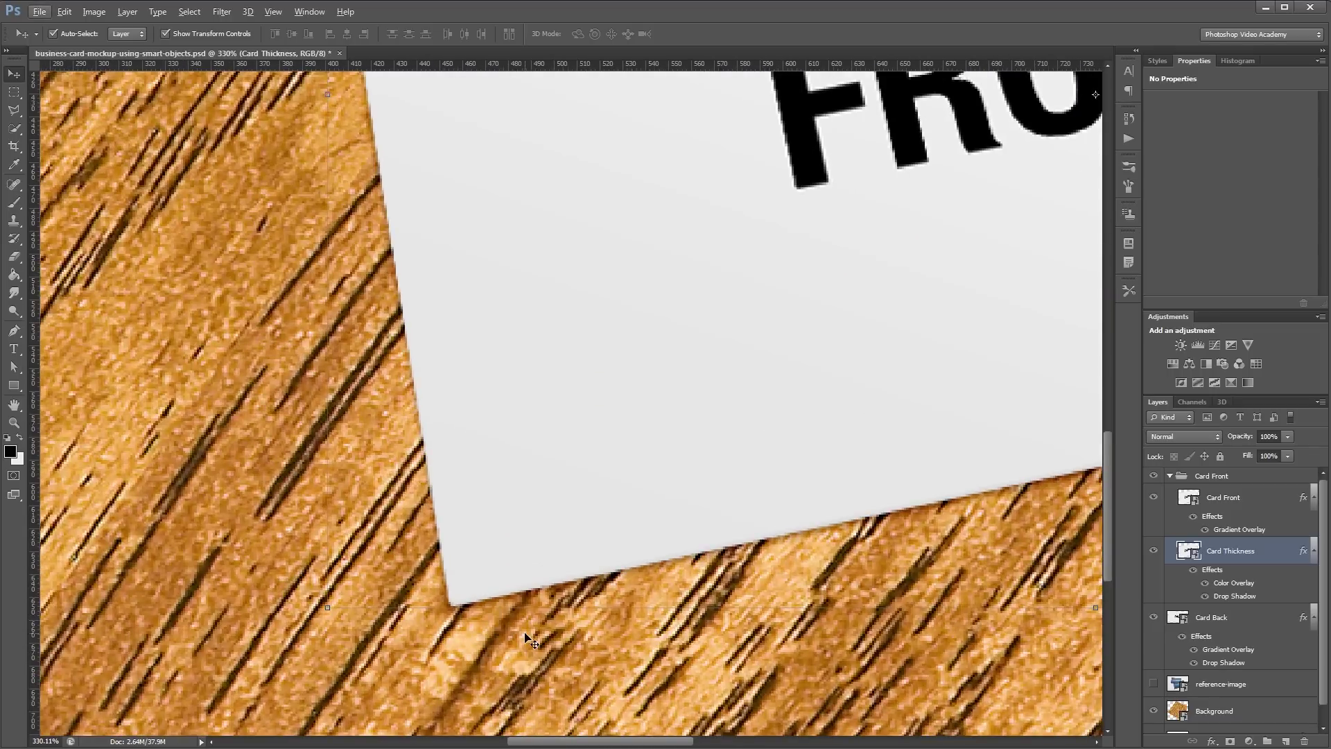
key("ctrl+1")
Step: Create a layer group named Card Back above the Card Back smart object and move the smart object into it
left_click(1272, 620)
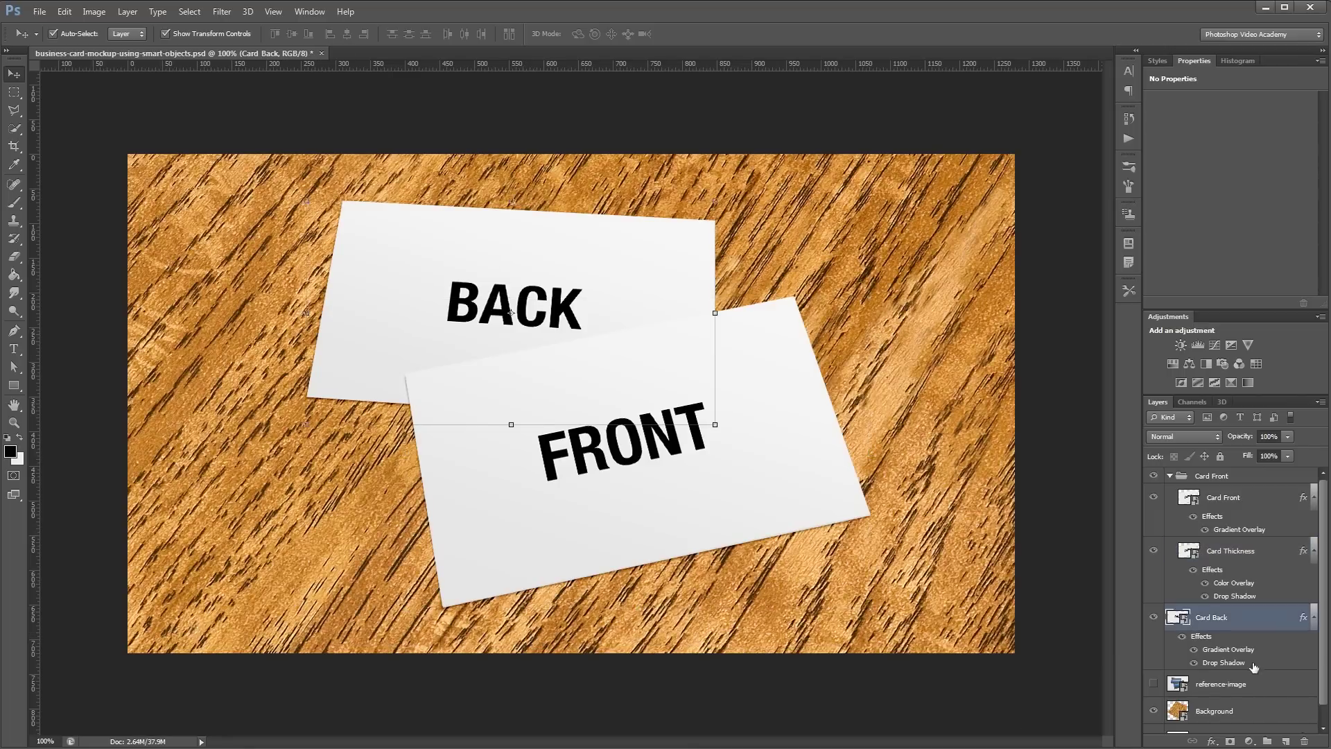
left_click(1267, 741)
double_click(1210, 611)
type("Card Back")
key("Return")
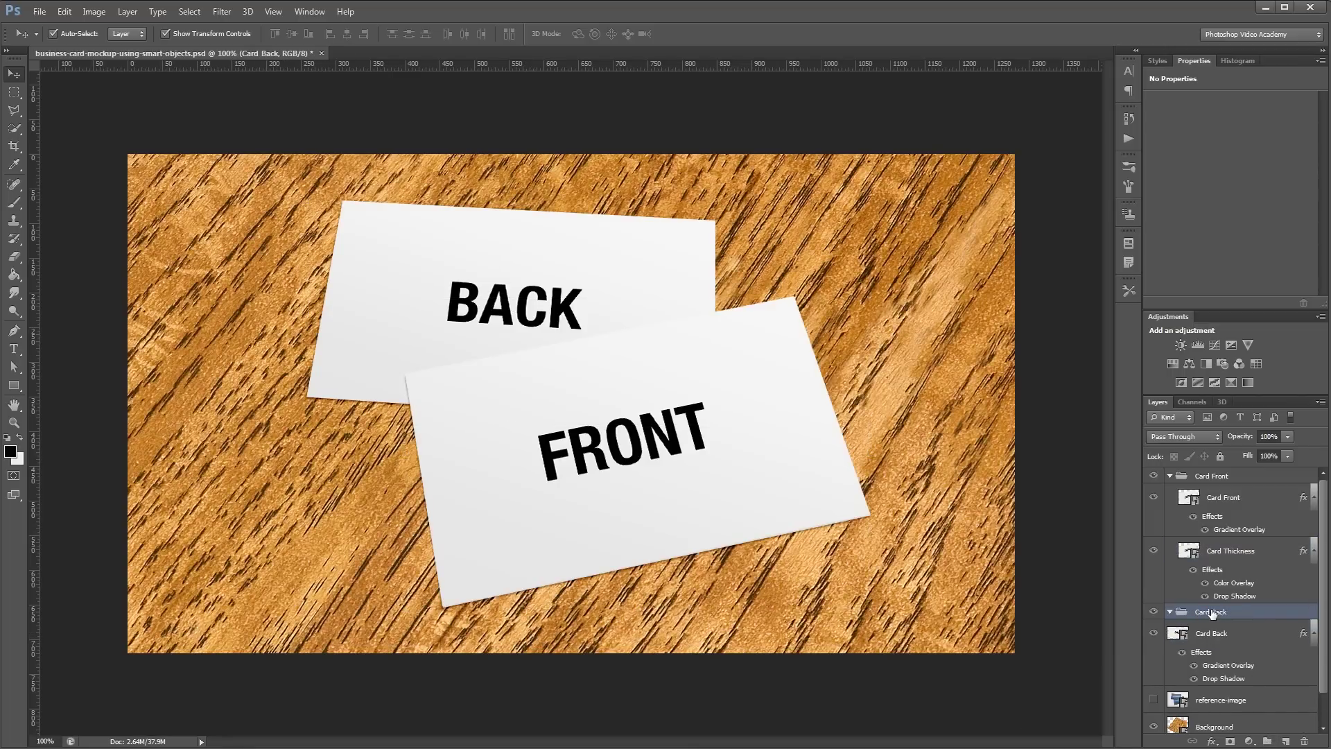
left_click(1257, 638)
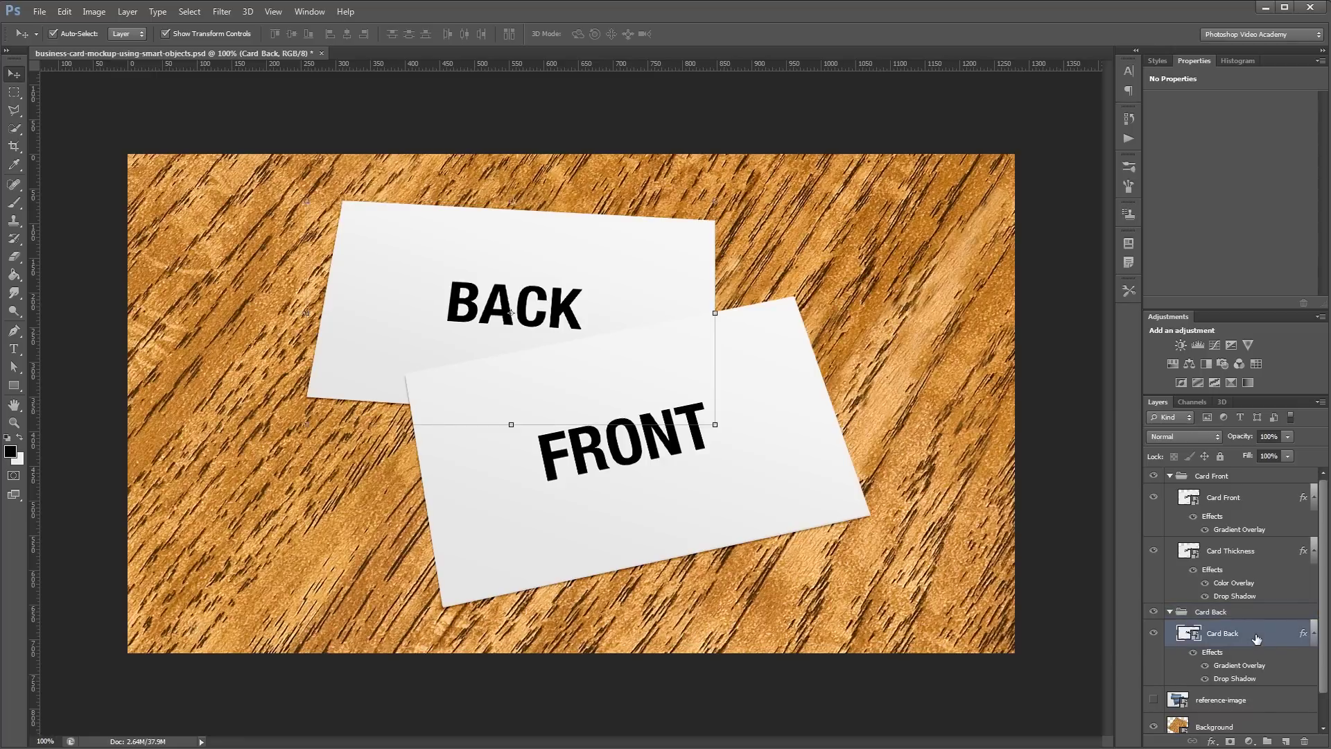
Step: Duplicate the Card Back smart object inside its group and clear the upper copy's layer style
key("ctrl+j")
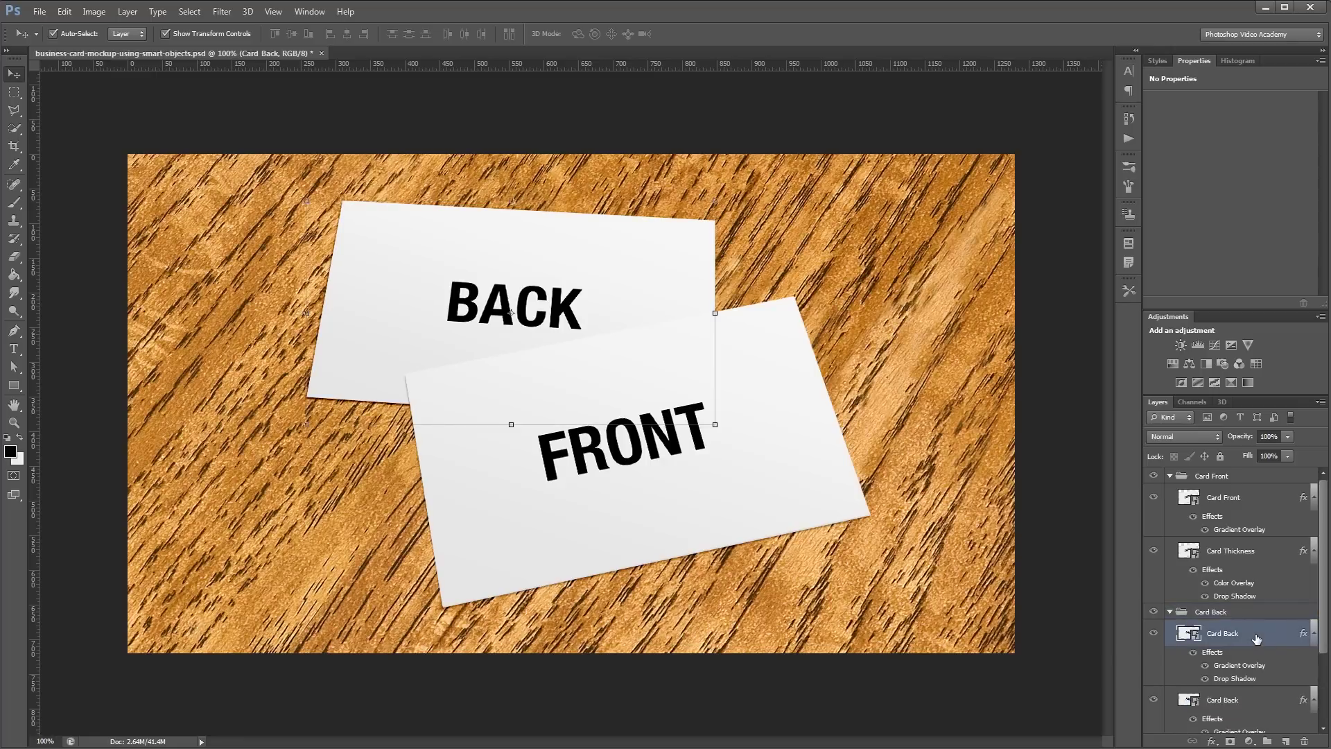
right_click(1256, 638)
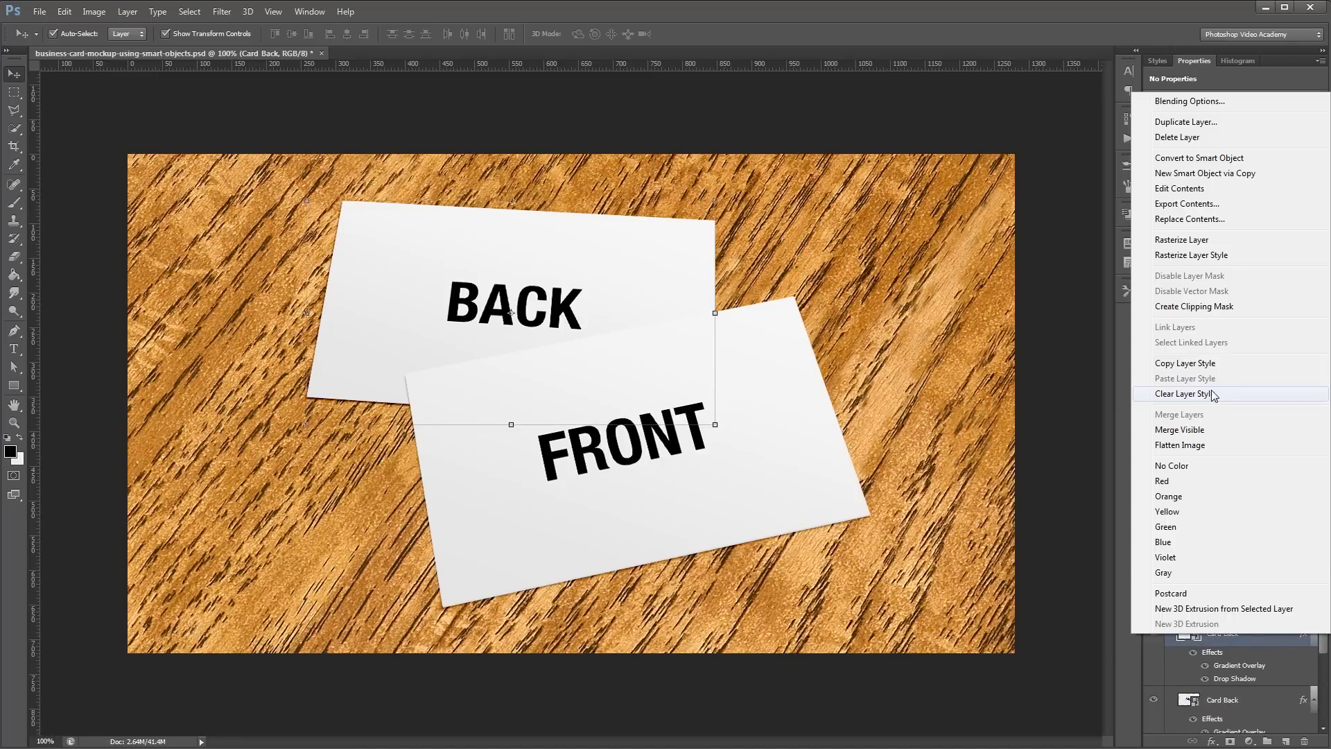
left_click(1228, 397)
Step: Give the Card Back copy a Color Overlay of #dddddd and move it beneath the original Card Back layer
double_click(1259, 633)
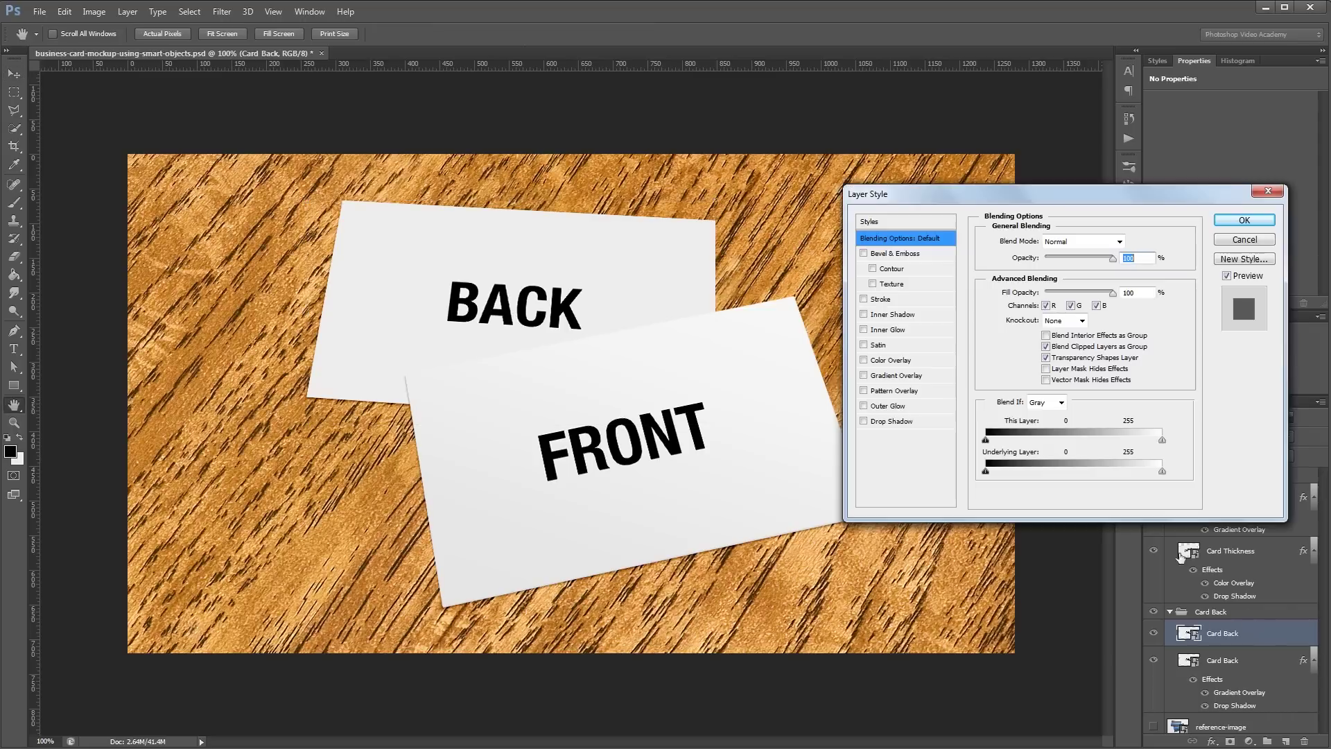
left_click(908, 361)
left_click(1134, 241)
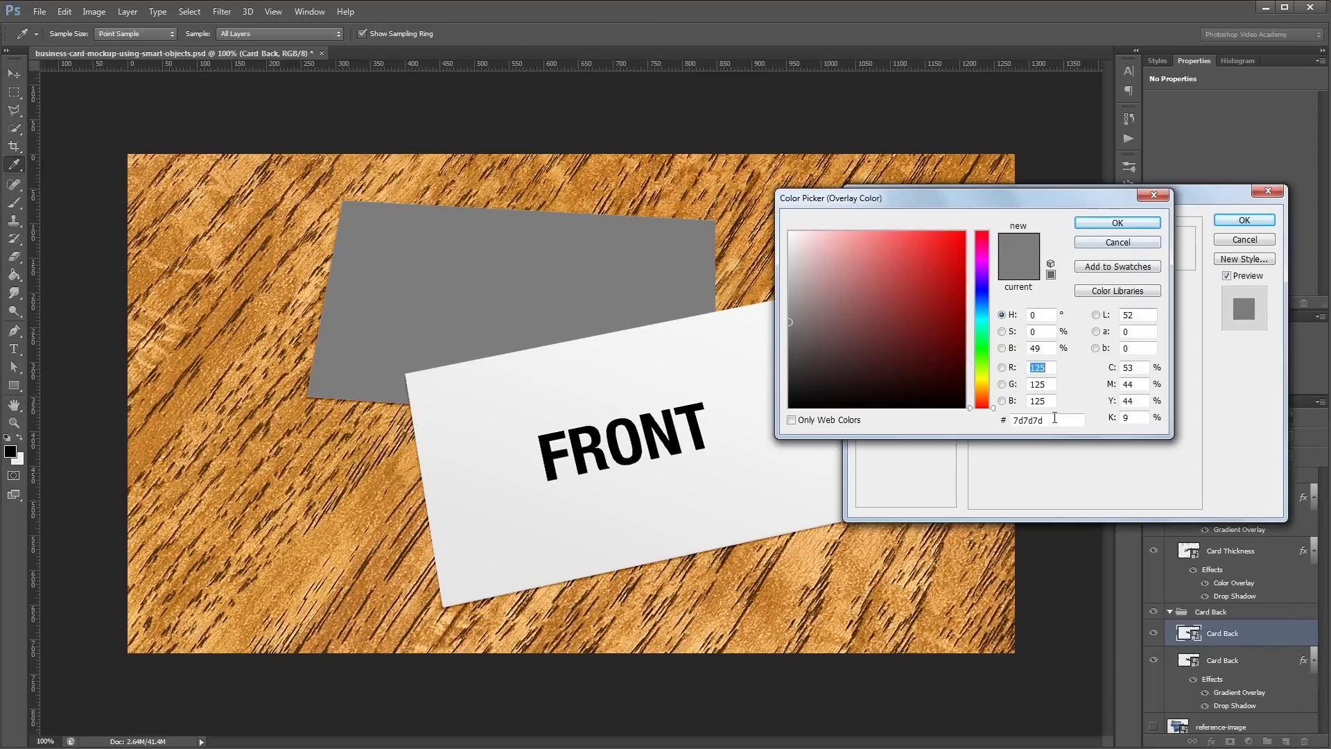
type("ddd")
key("Return")
key("Return")
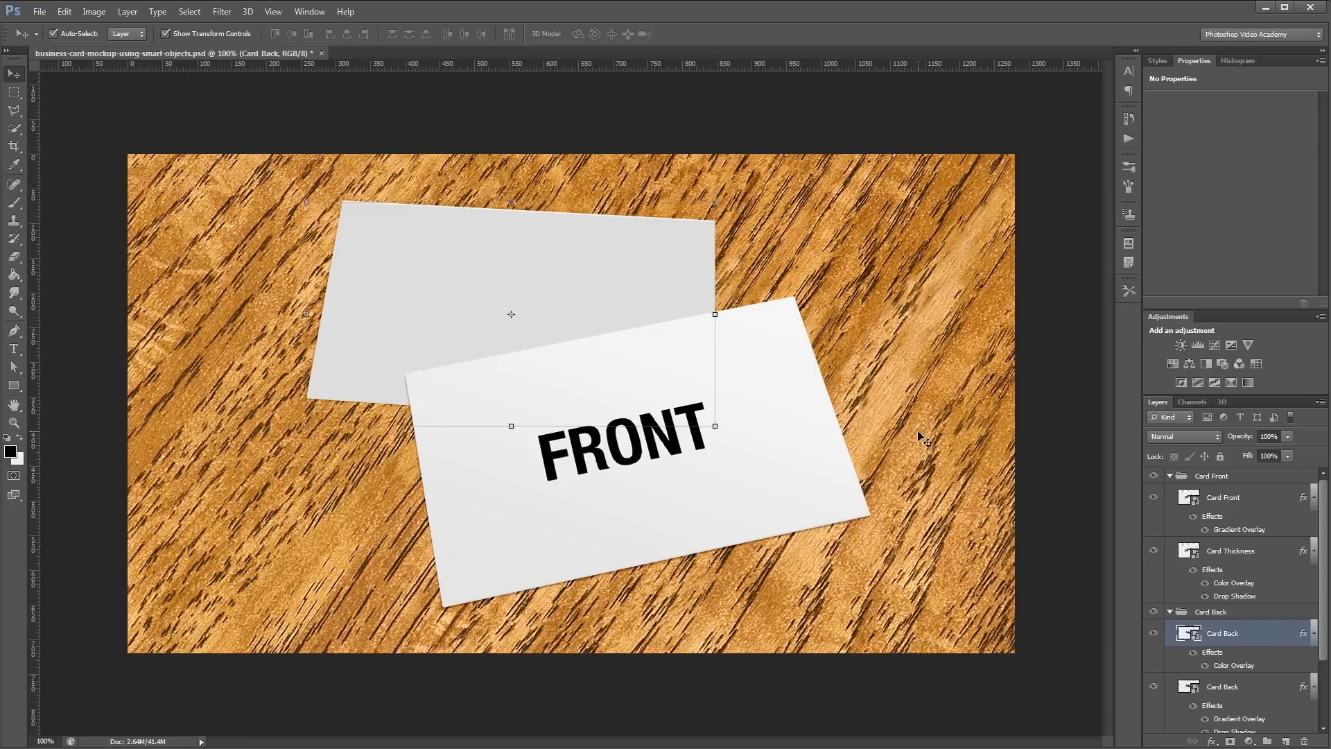
key("ctrl+bracketleft")
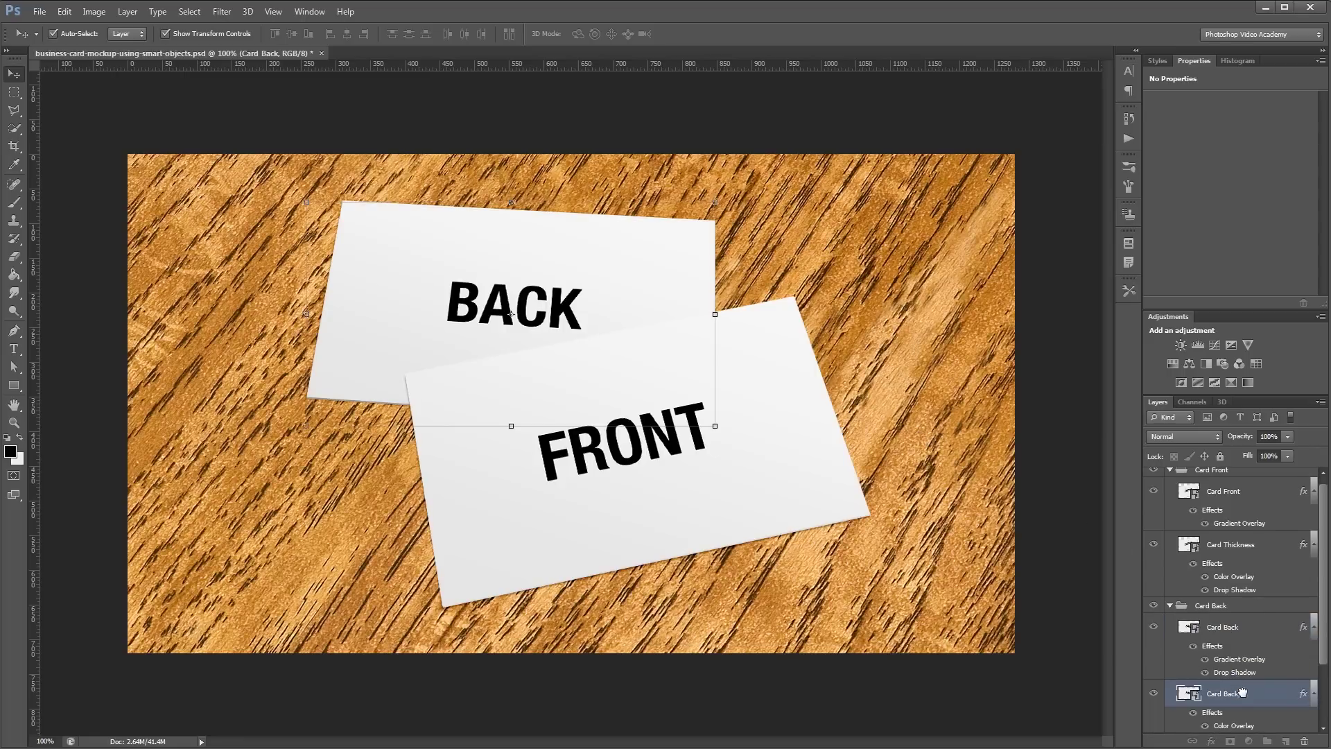
Step: Move Card Back's Drop Shadow to the copy beneath it, rename that copy Card Thickness, and collapse the layer effects
left_click_drag(1241, 693, 1241, 692)
double_click(1232, 682)
type("Card Thickness")
key("Return")
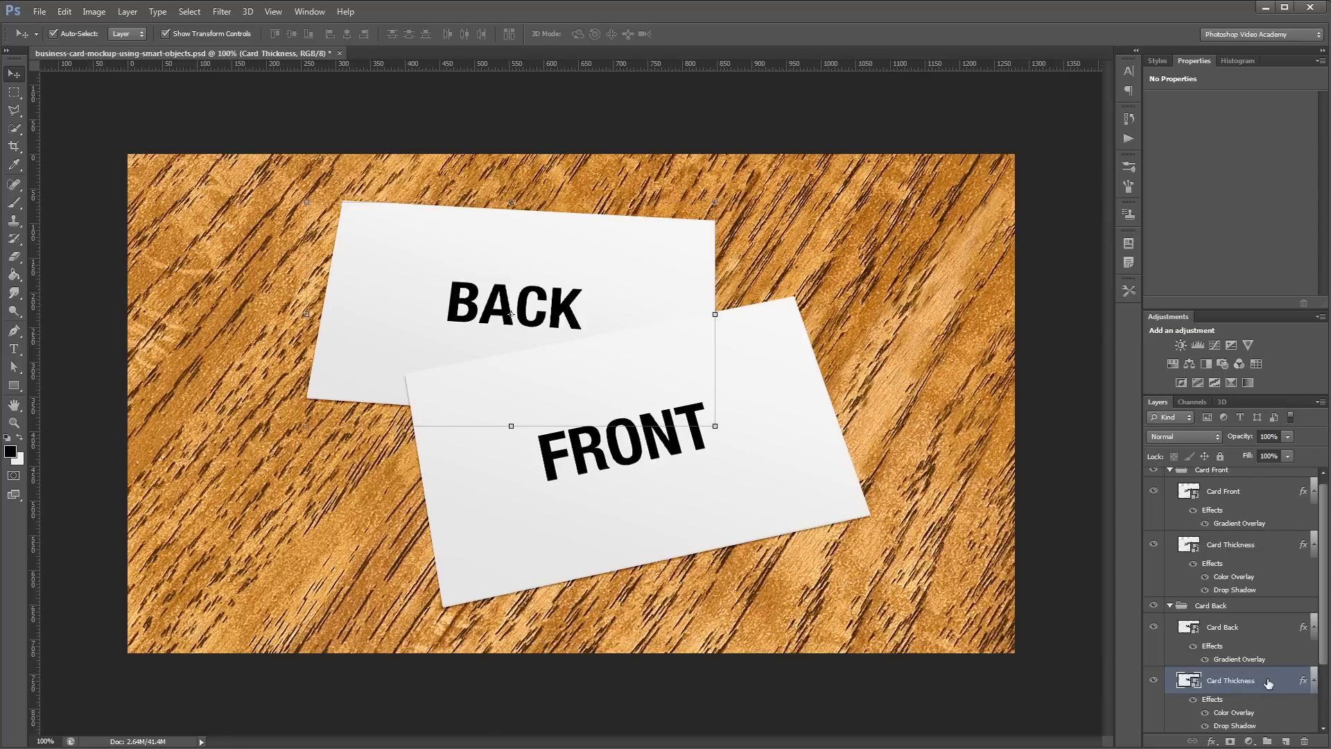
left_click(1313, 681, "alt")
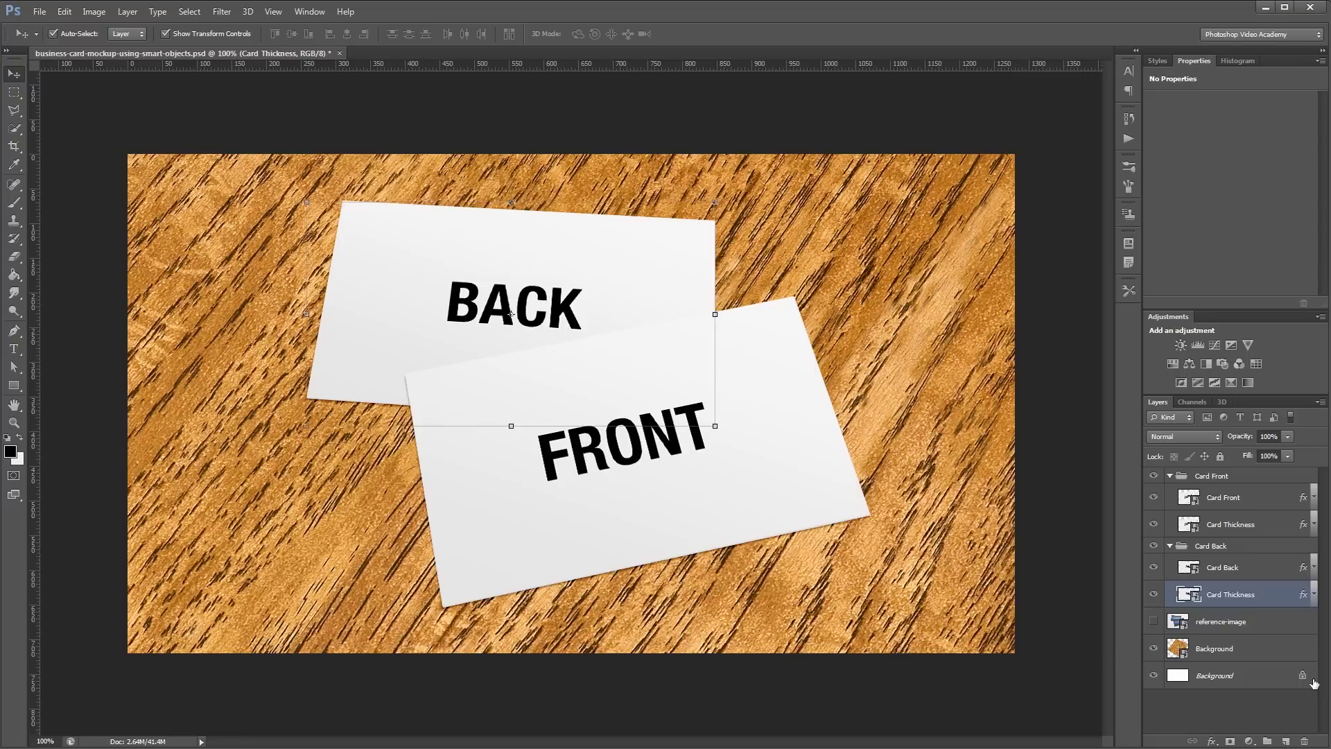
left_click(1089, 597)
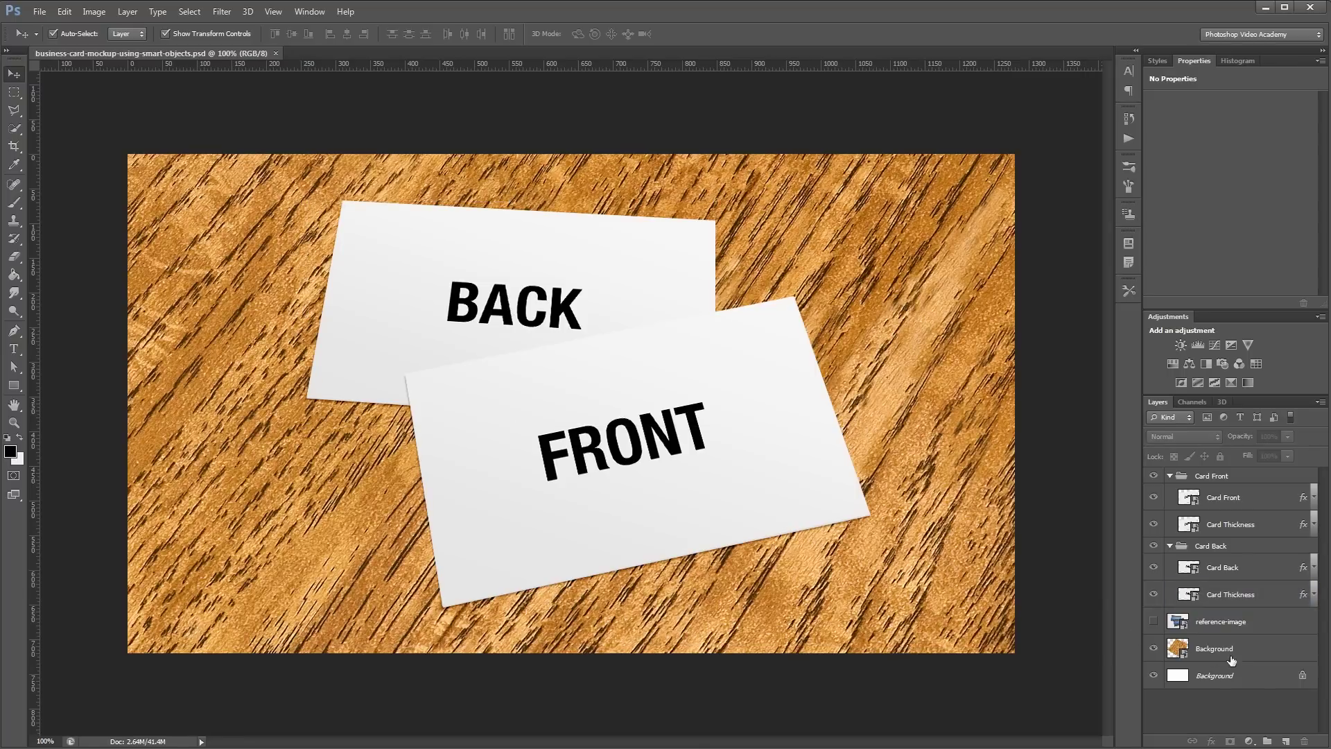
Step: Duplicate the wood Background smart object and apply a 2.5-pixel Gaussian Blur to the upper copy
left_click(1262, 652)
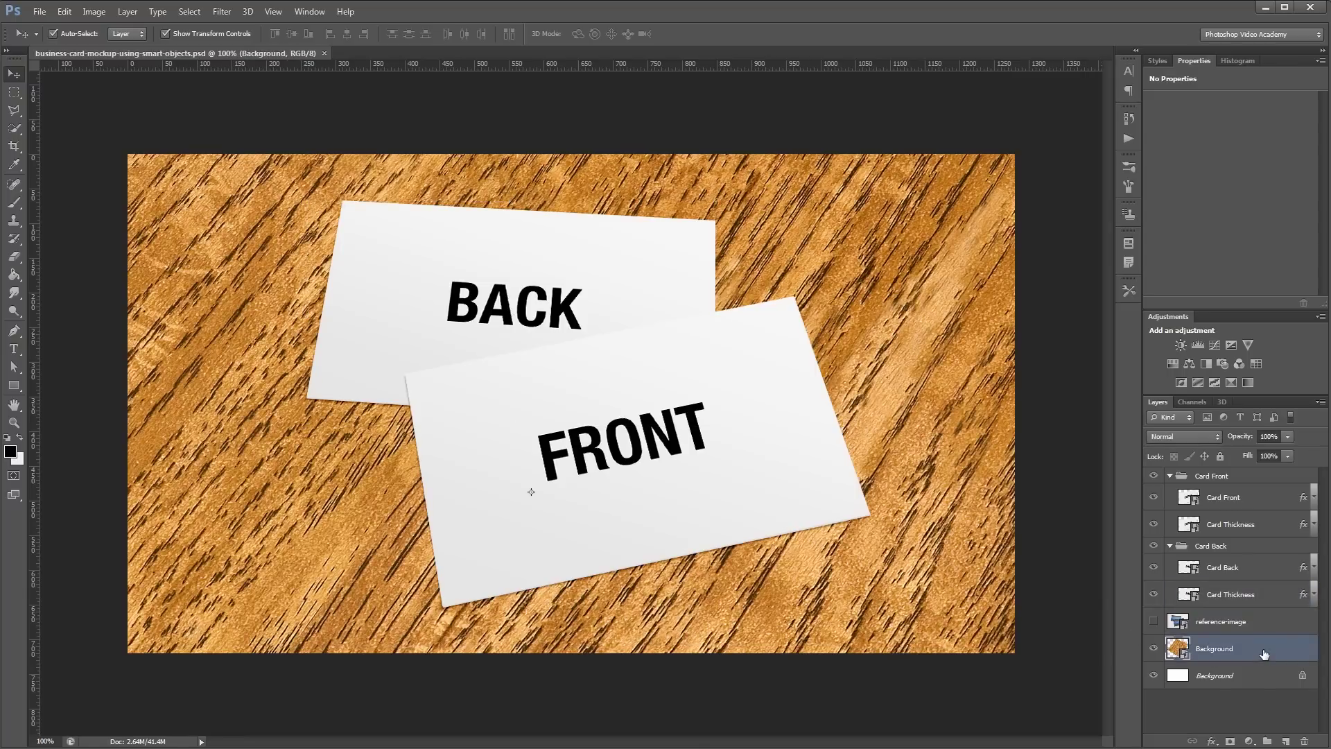
key("ctrl+j")
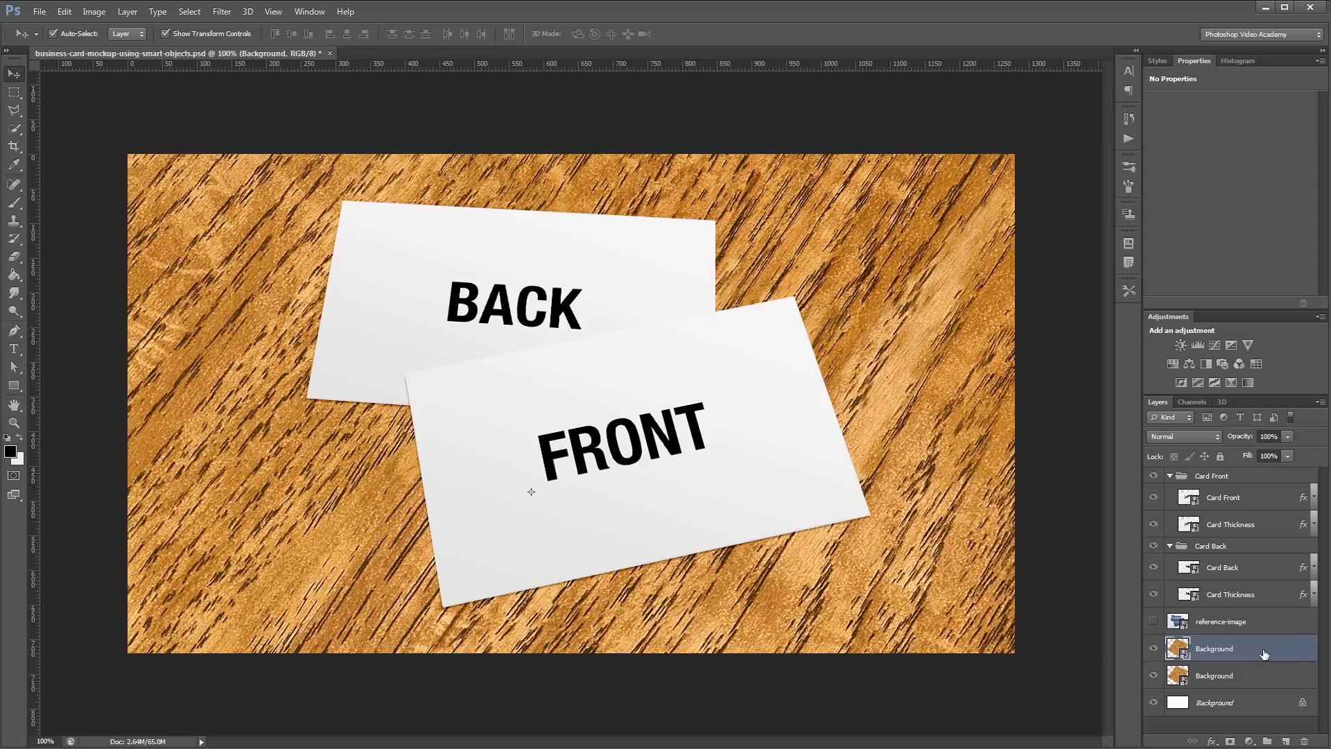
left_click(222, 11)
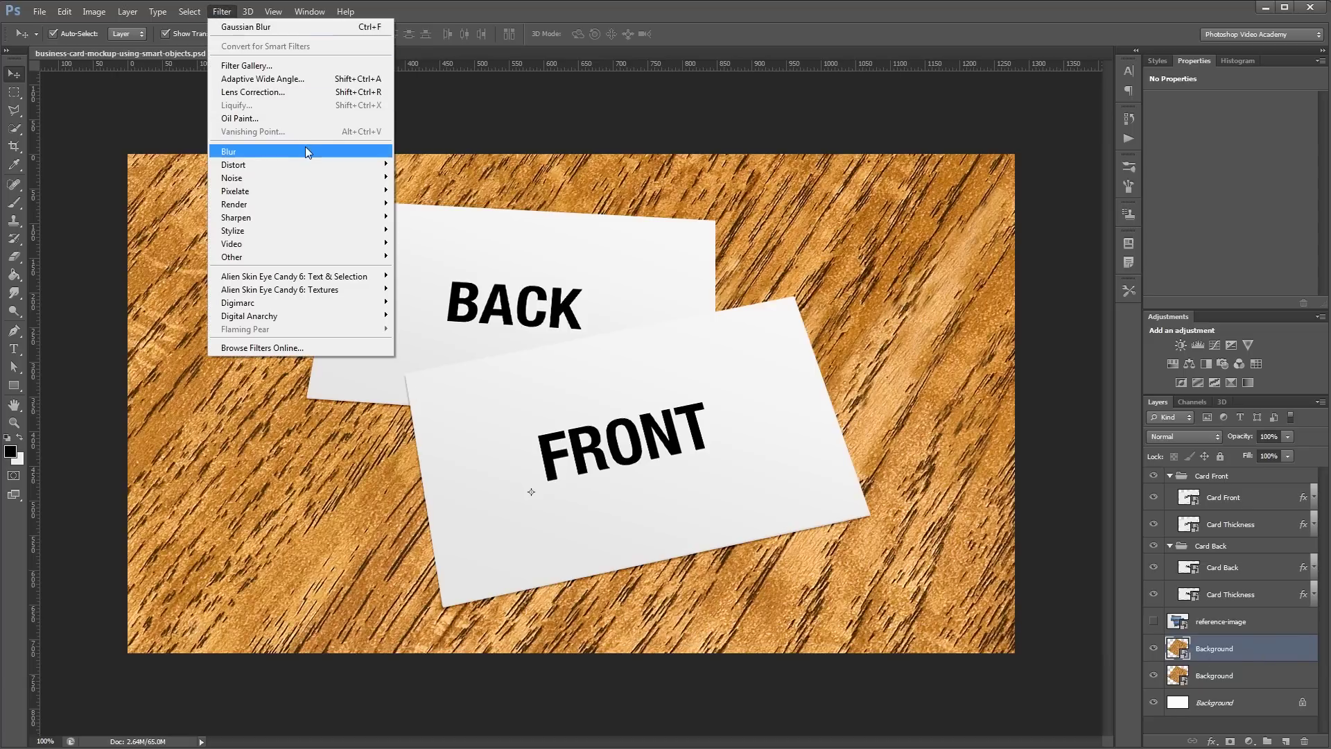
mouse_move(307, 148)
left_click(436, 246)
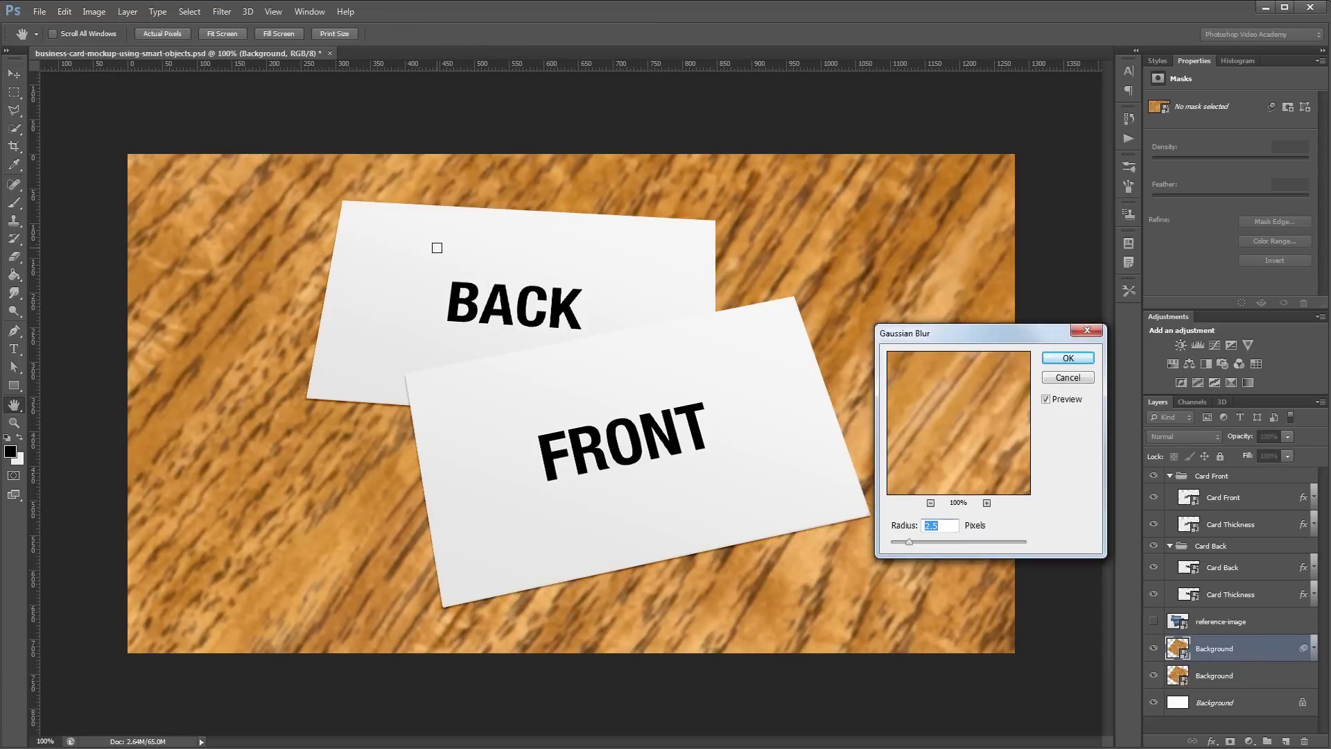
left_click(942, 526)
left_click(1068, 358)
key("v")
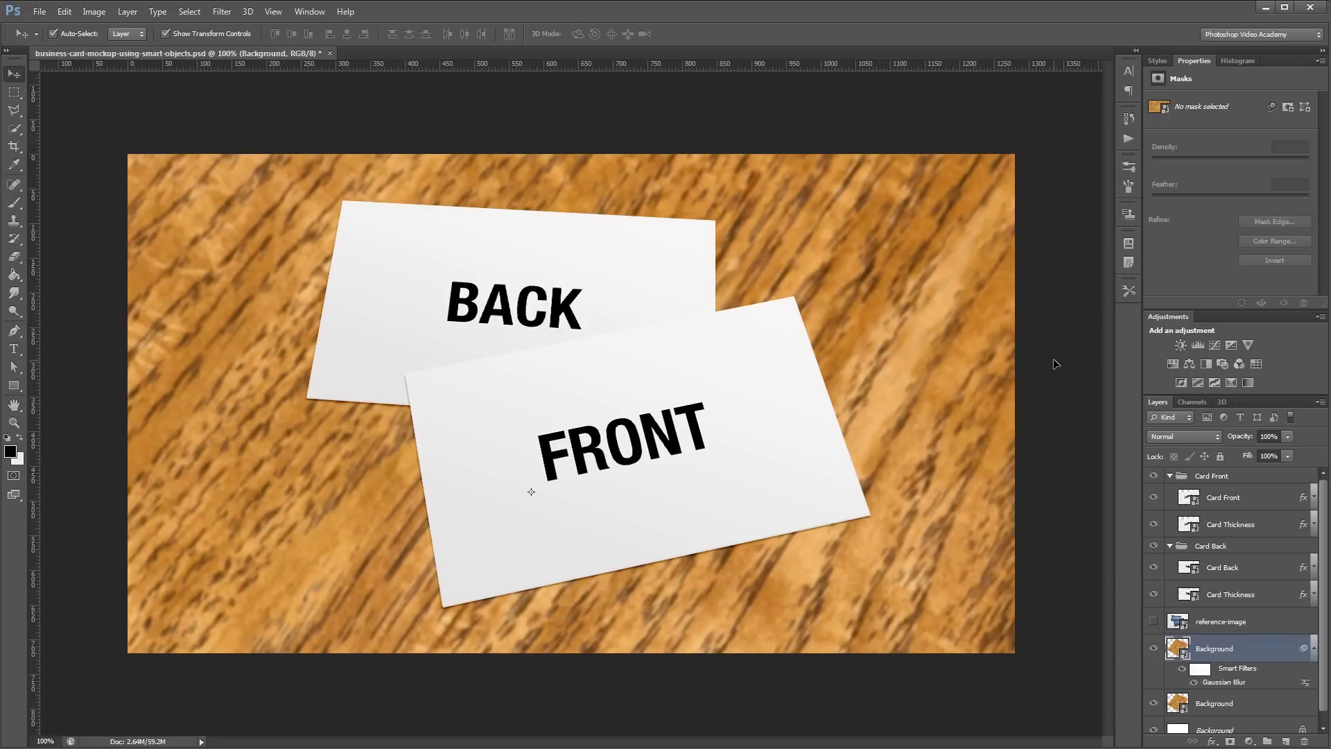
Step: Add a layer mask to the blurred Background and fill it with a black-to-white reflected gradient from mid-canvas straight down to the bottom edge
left_click(1231, 741)
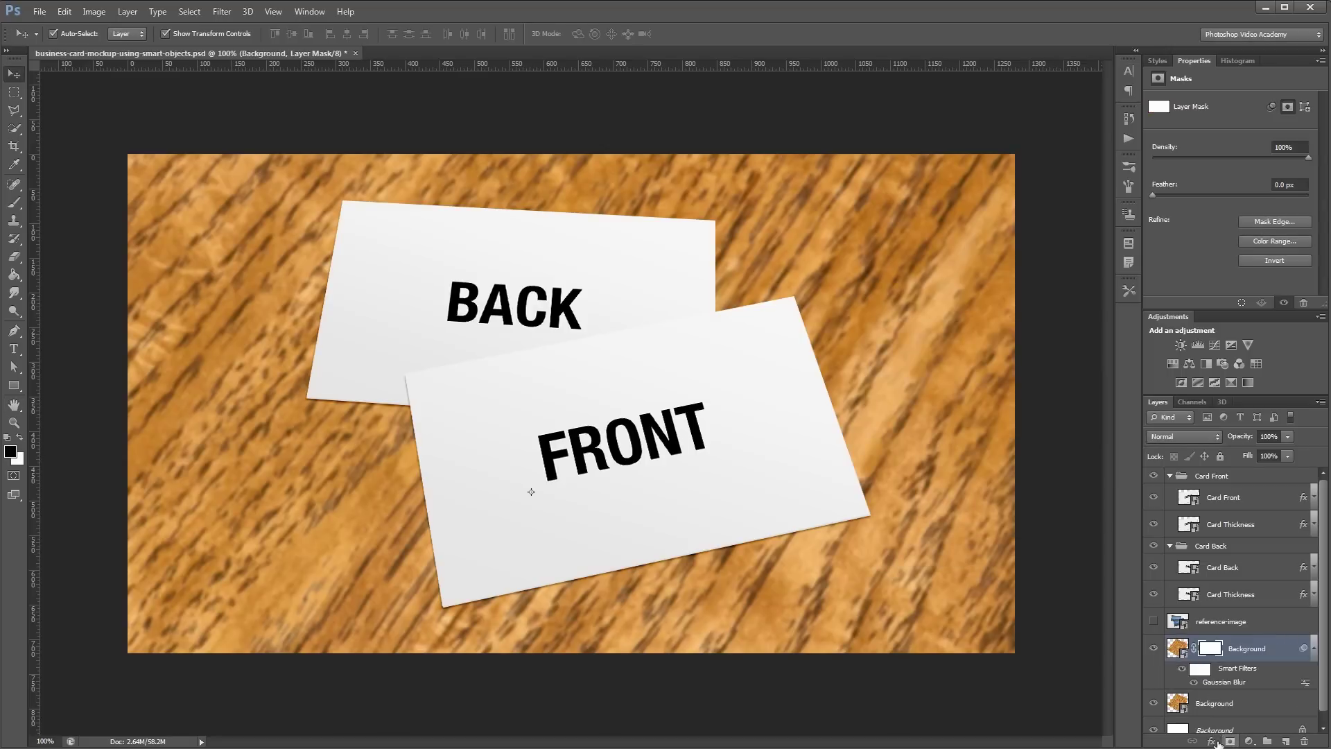
left_click(14, 276)
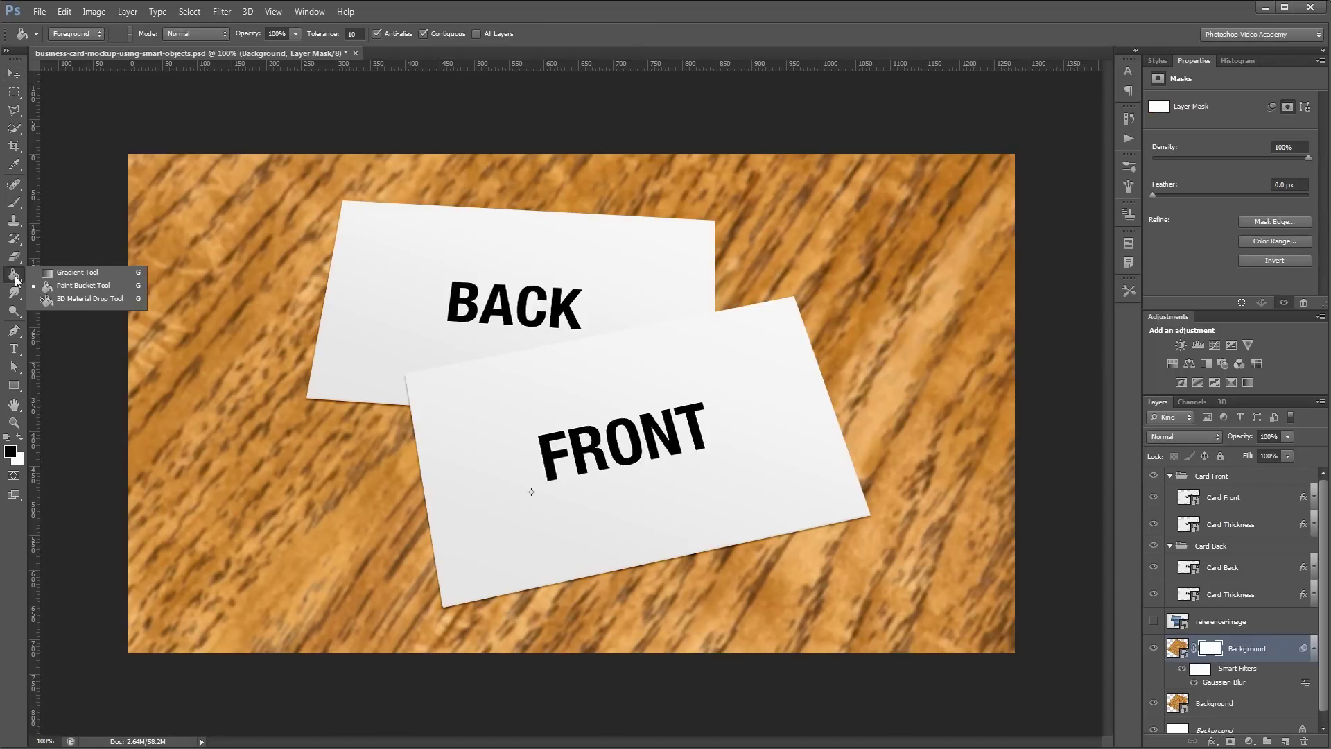
left_click(92, 273)
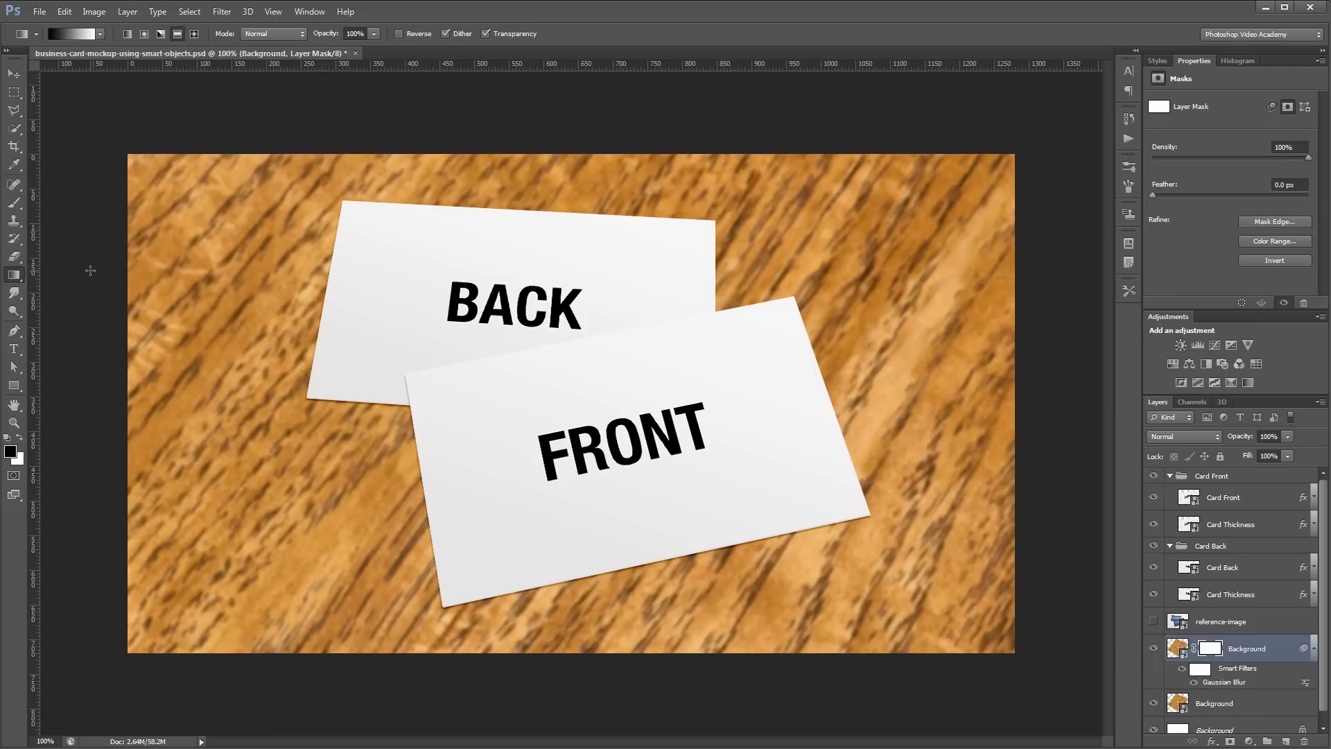
left_click(178, 35)
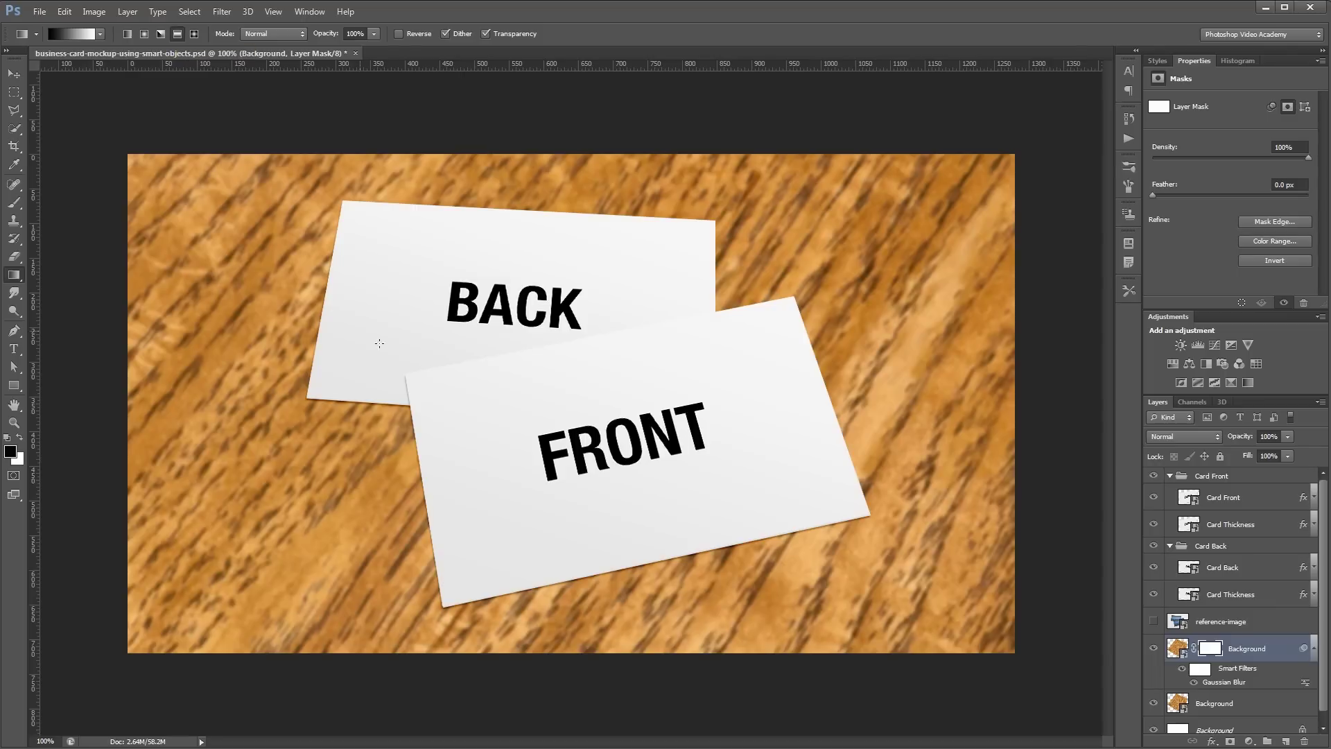
left_click_drag(423, 402, 420, 653)
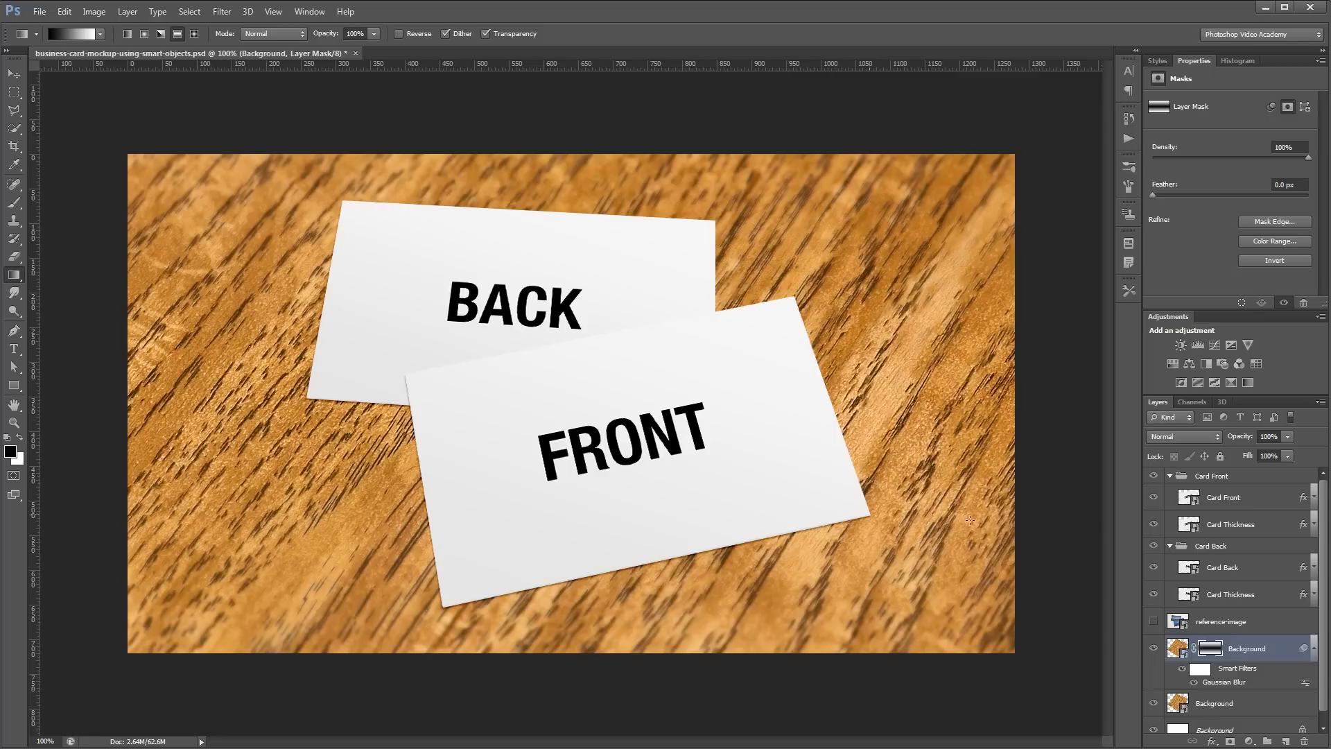
Step: Duplicate the Card Front smart object and rename the upper copy Card Front Blur
left_click(1254, 495)
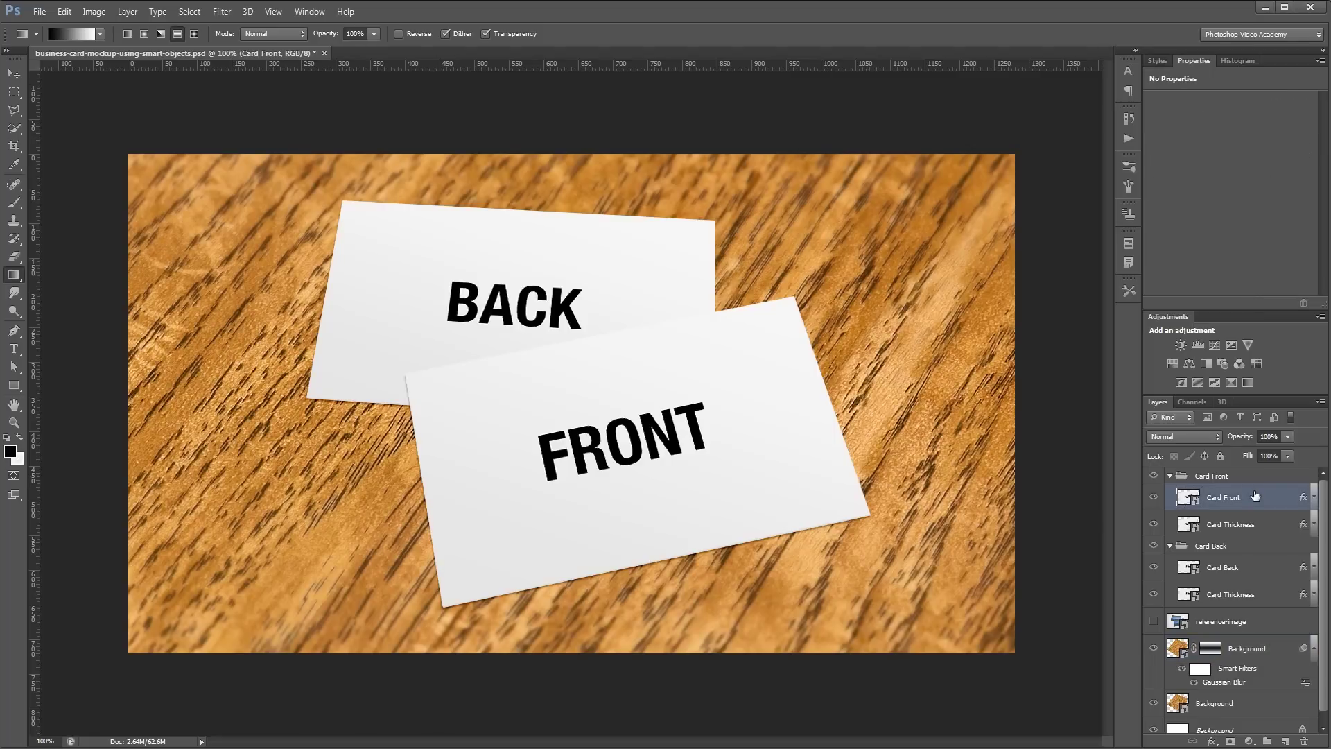
key("ctrl+j")
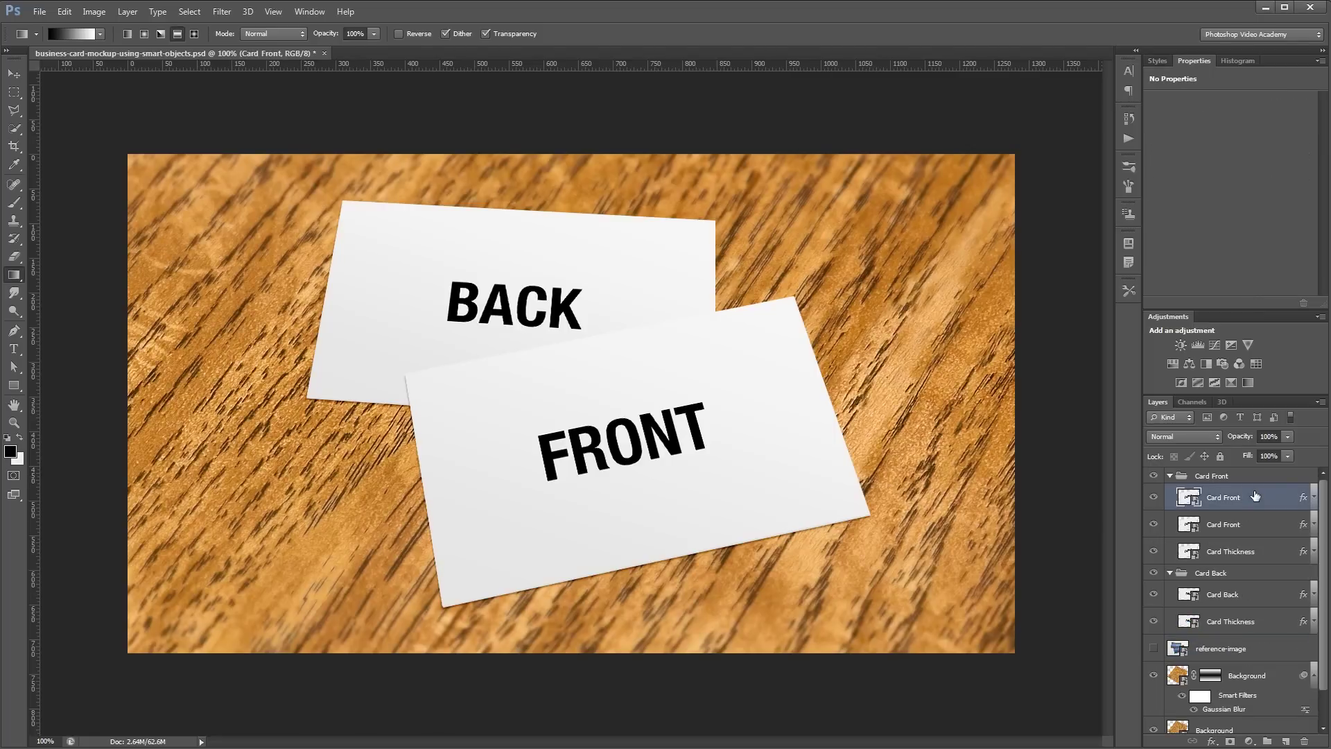
double_click(1231, 503)
left_click(1251, 498)
type("Blur")
key("Return")
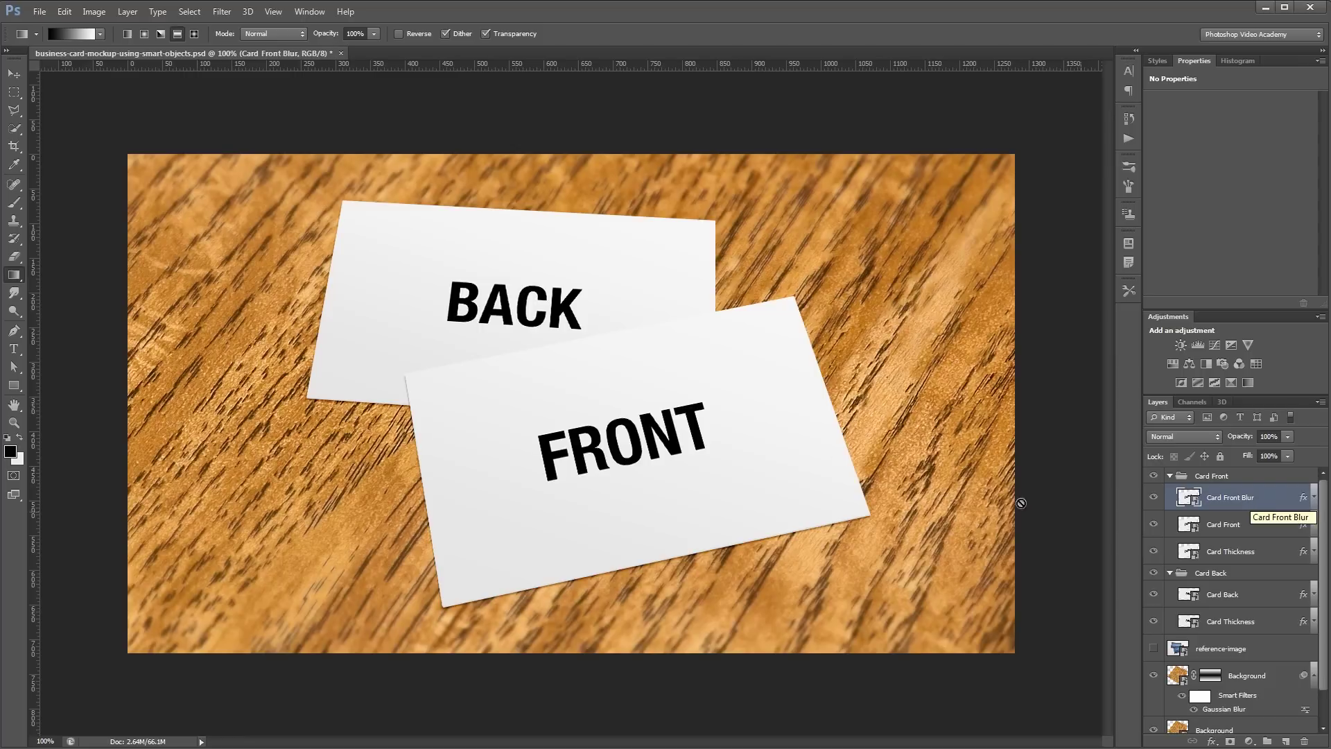
Step: Apply a 2.5-pixel Gaussian Blur to the Card Front Blur layer
left_click(222, 12)
left_click(228, 19)
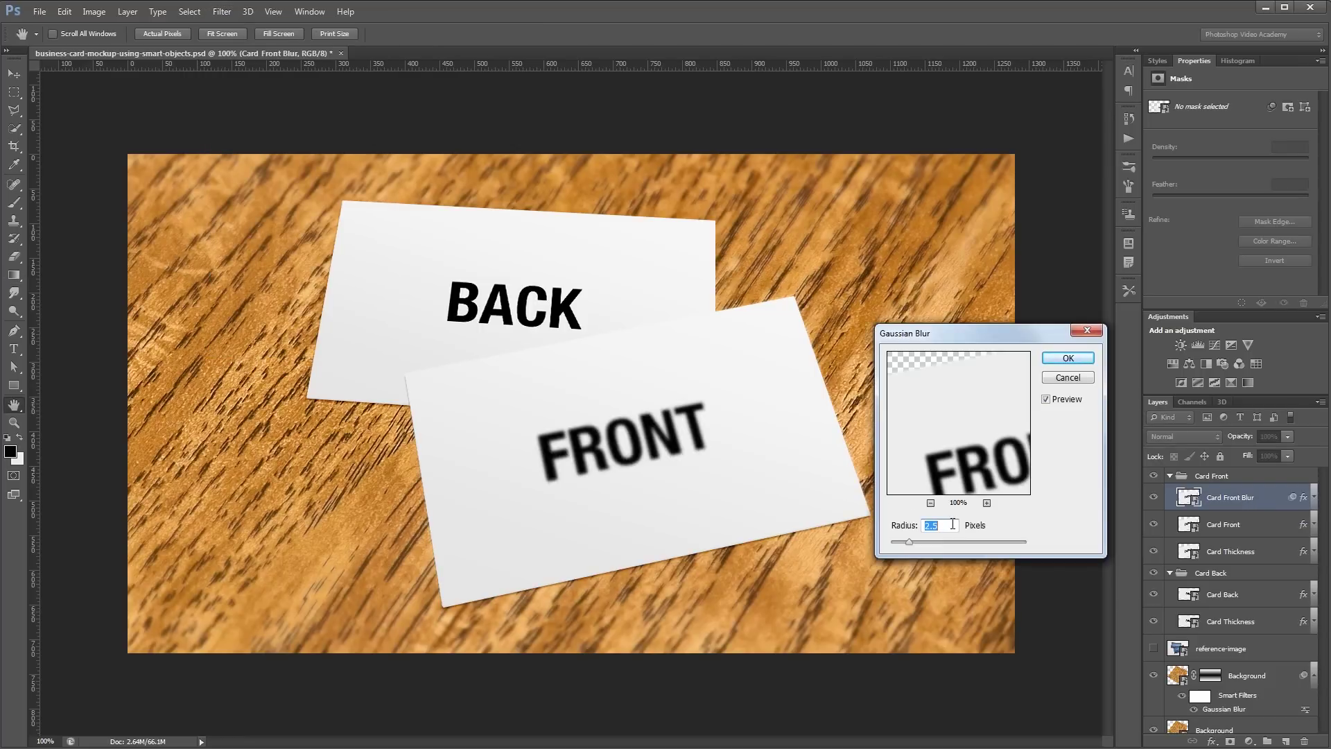
left_click(1067, 358)
key("g")
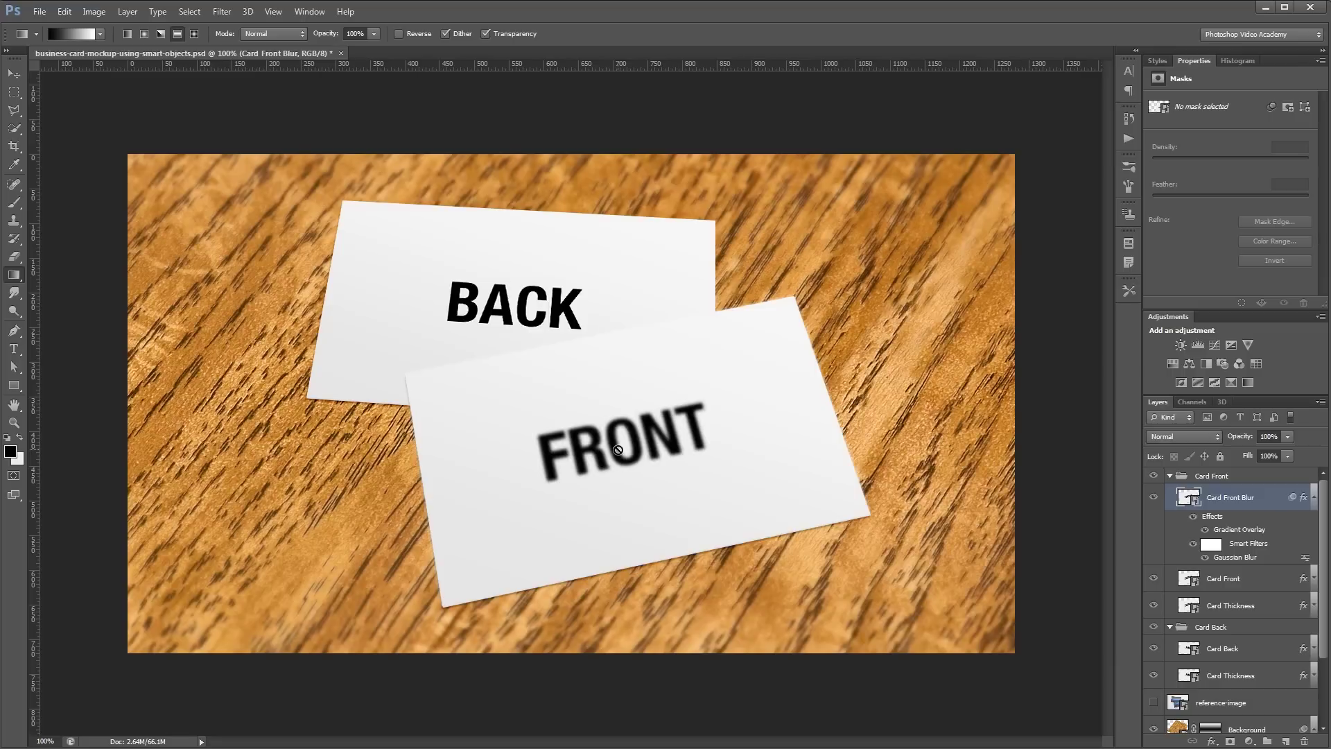
Step: Copy the blurred Background's gradient layer mask onto Card Front Blur and collapse that layer's effects
scroll(1238, 699, "down", 1)
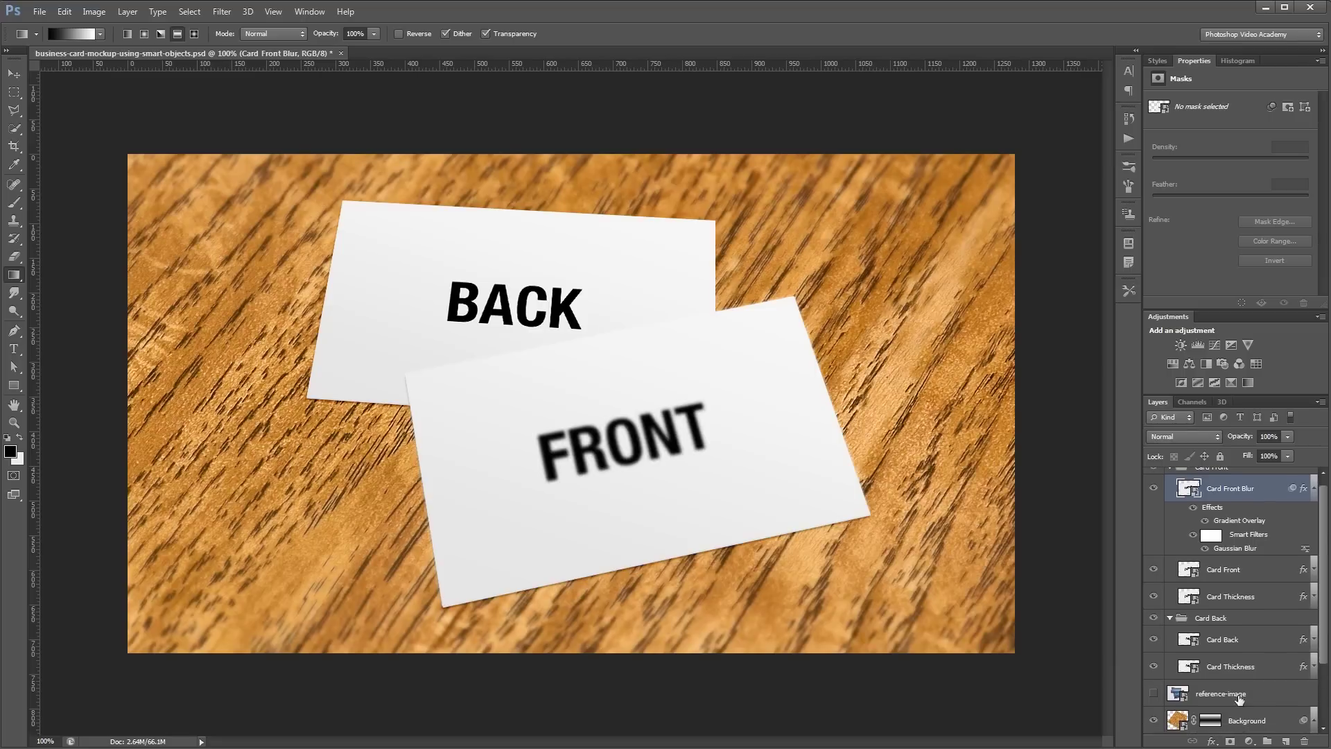
left_click_drag(1214, 723, 1253, 490)
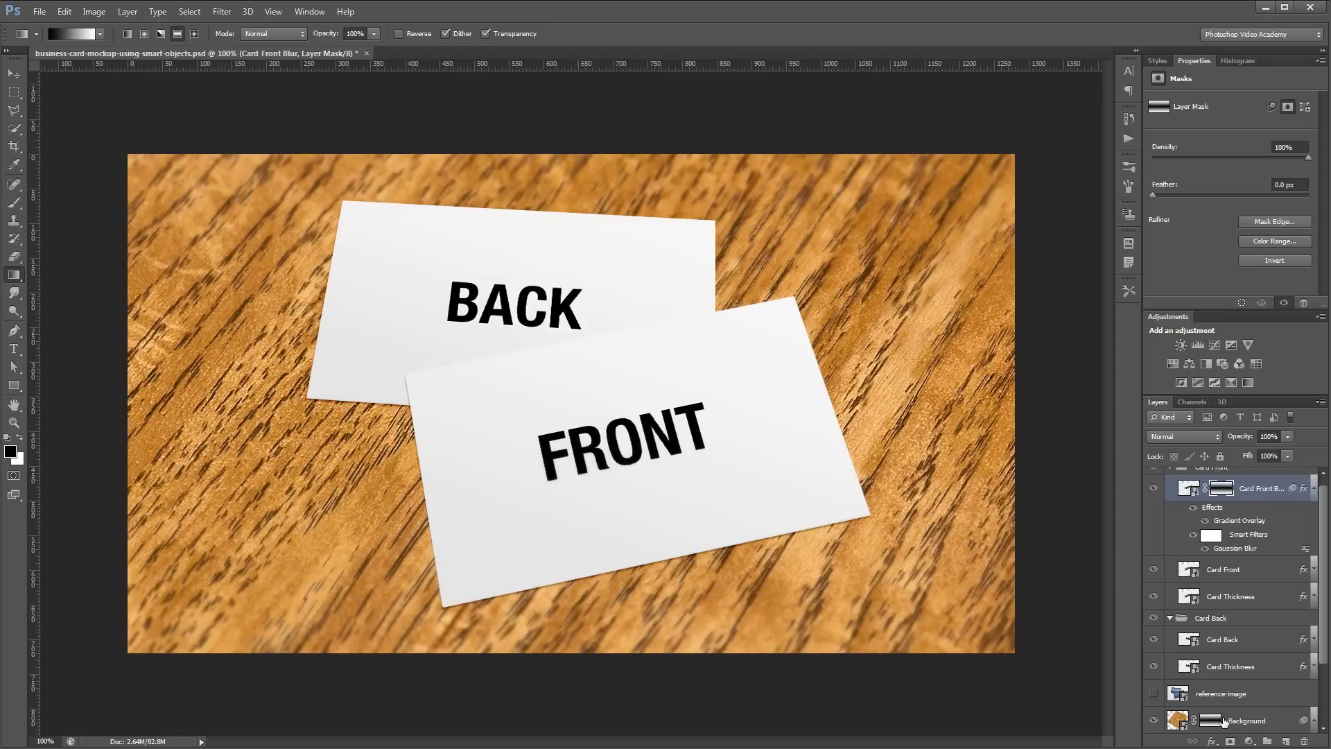
left_click(1314, 491)
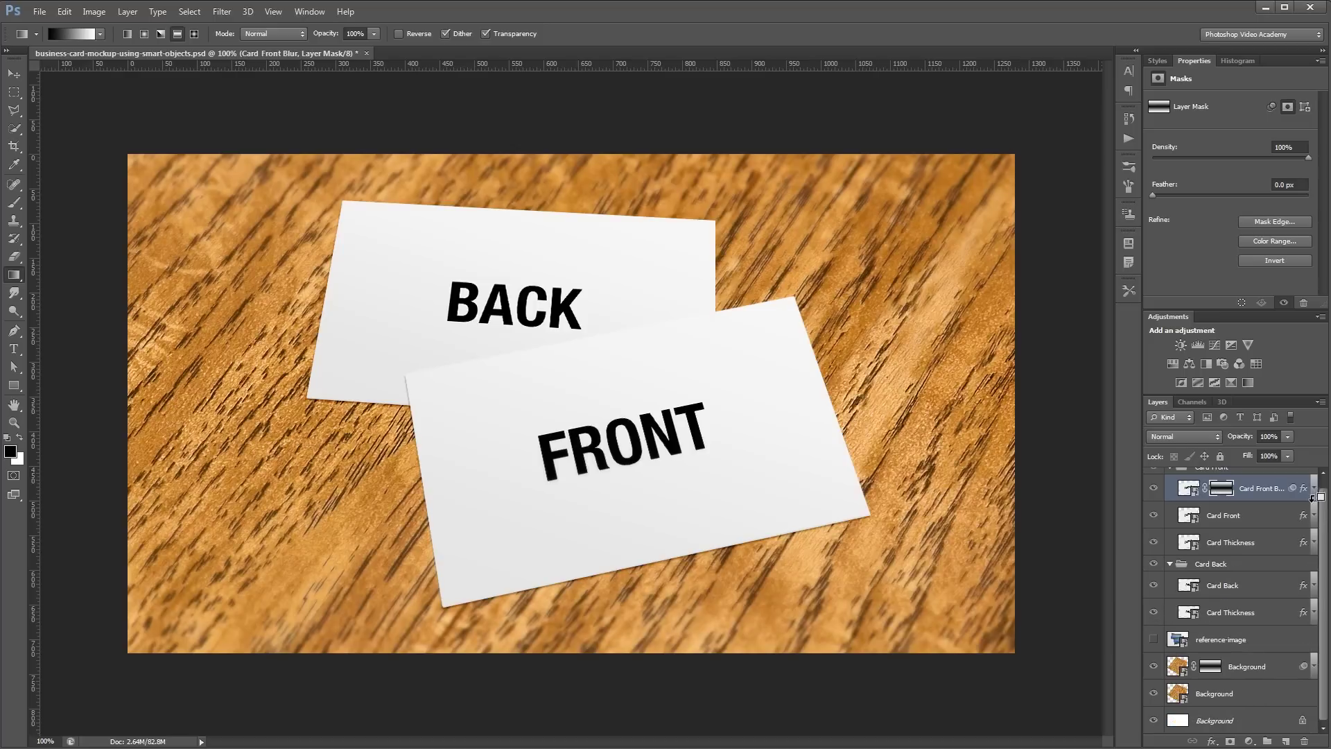
Step: Duplicate the Card Back smart object and rename the upper copy Card Back Blur
left_click(1249, 589)
key("ctrl+j")
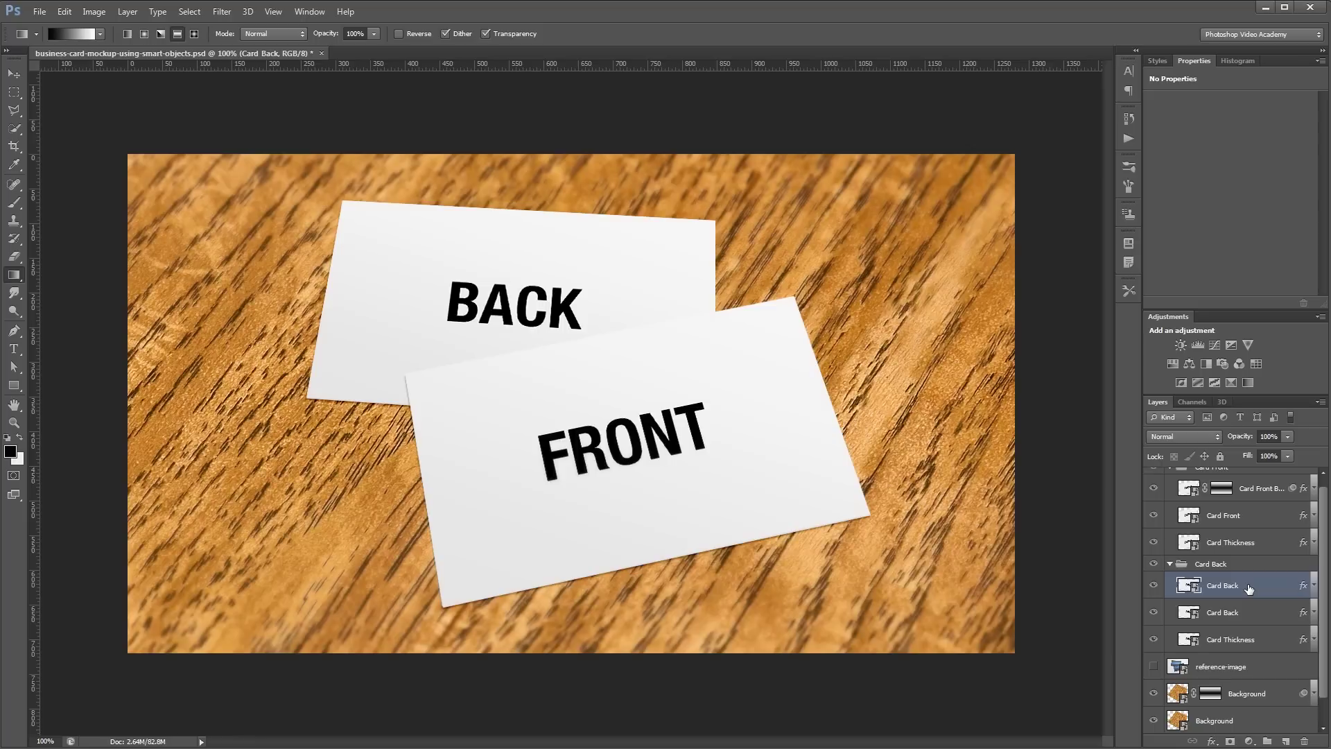
double_click(1249, 587)
type("Blur")
key("Return")
Step: Apply a 2.5-pixel Gaussian Blur to Card Back Blur and copy Card Front Blur's gradient layer mask onto it
left_click(223, 12)
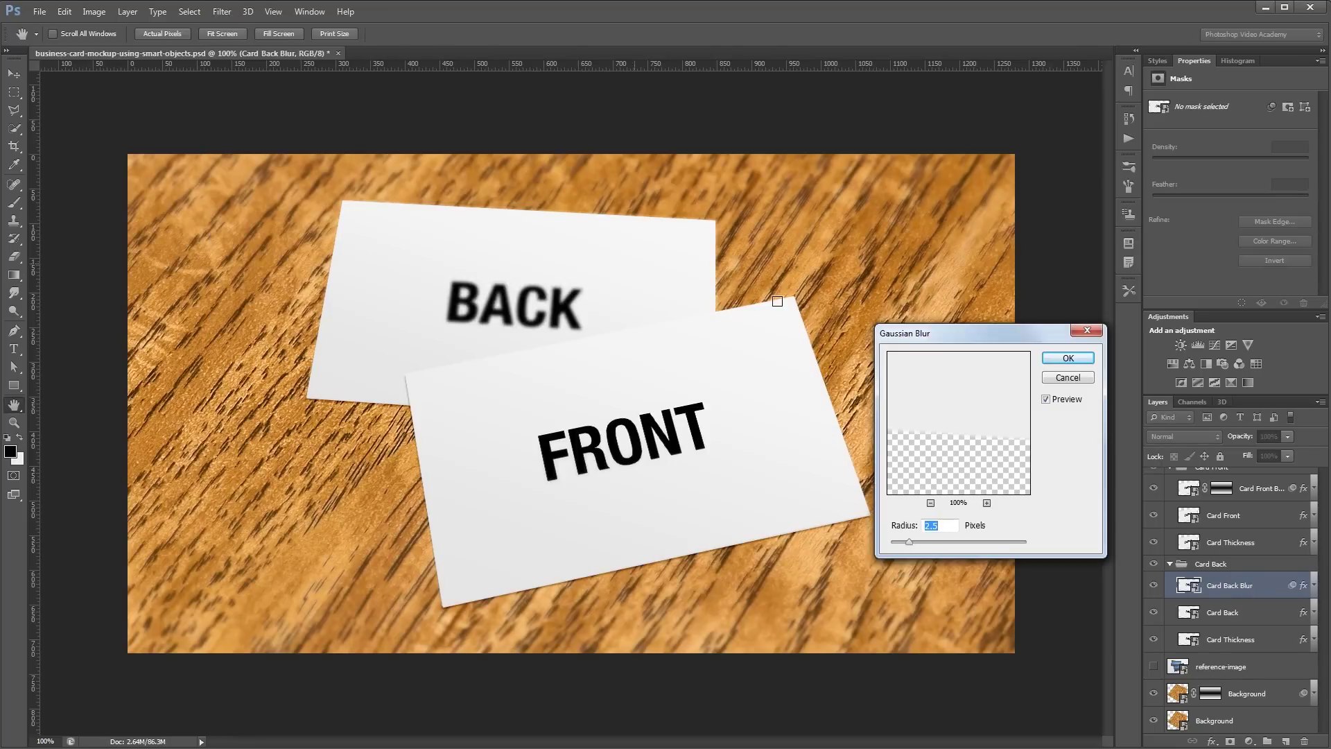
left_click(1078, 353)
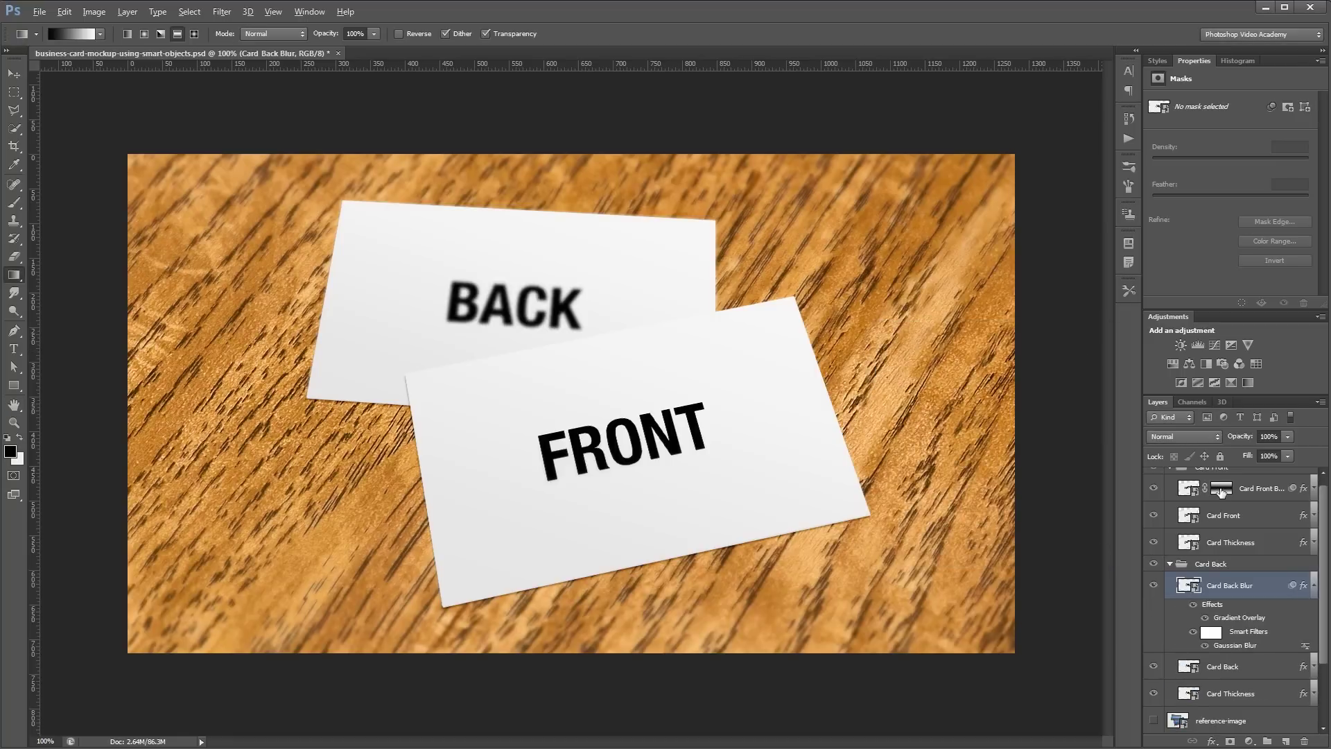
left_click_drag(1220, 490, 1232, 588)
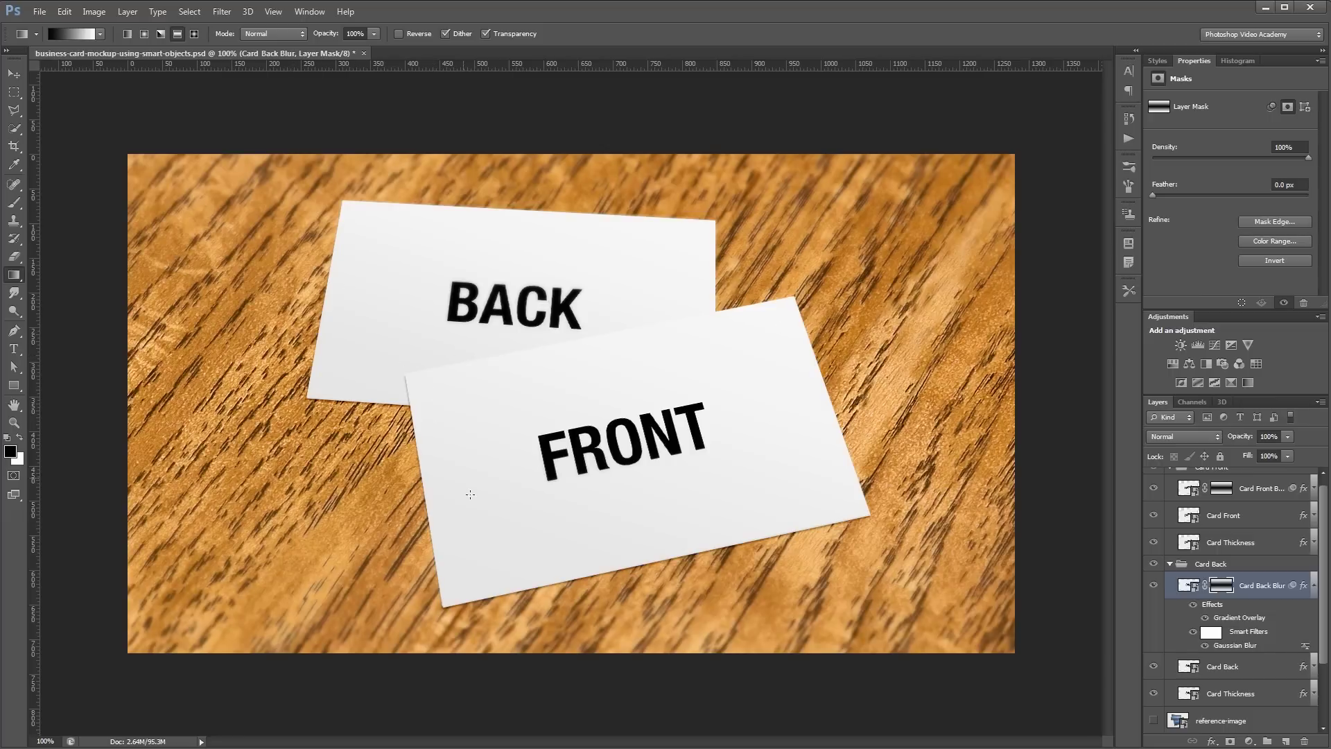
key("v")
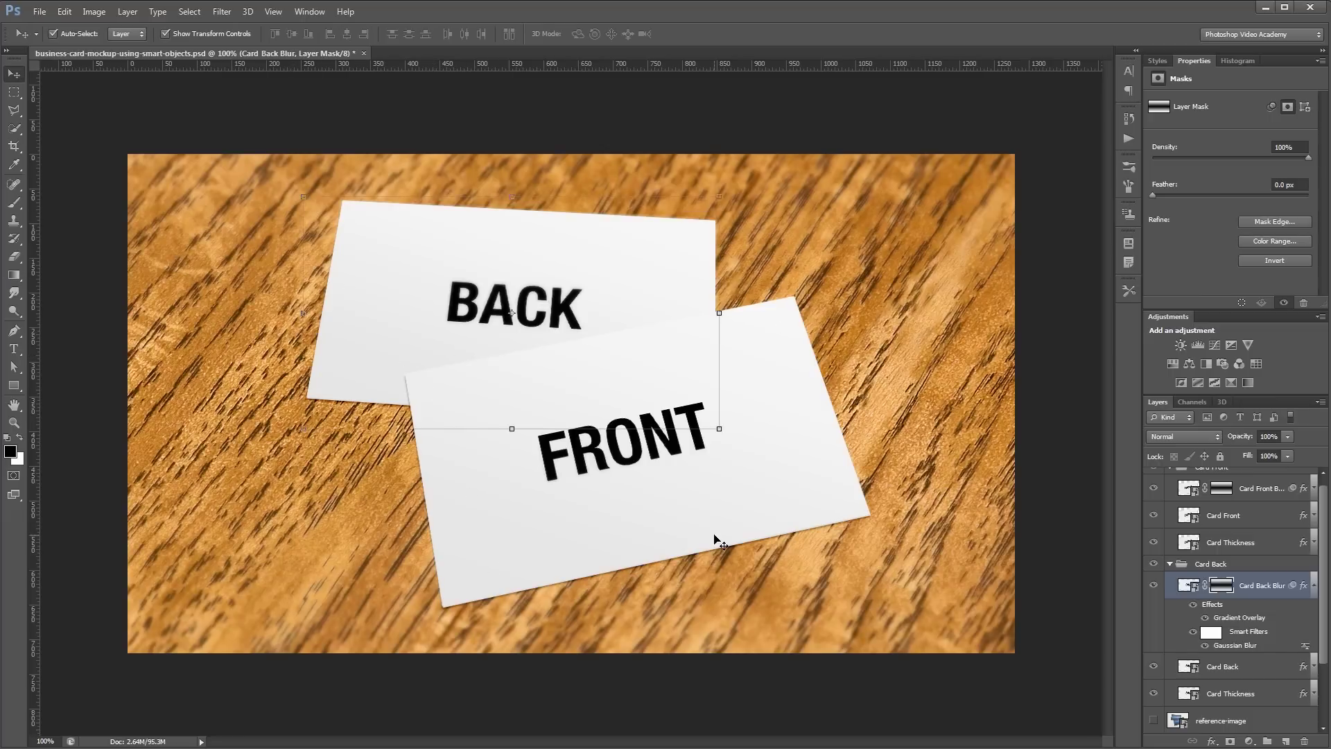
left_click(1314, 586)
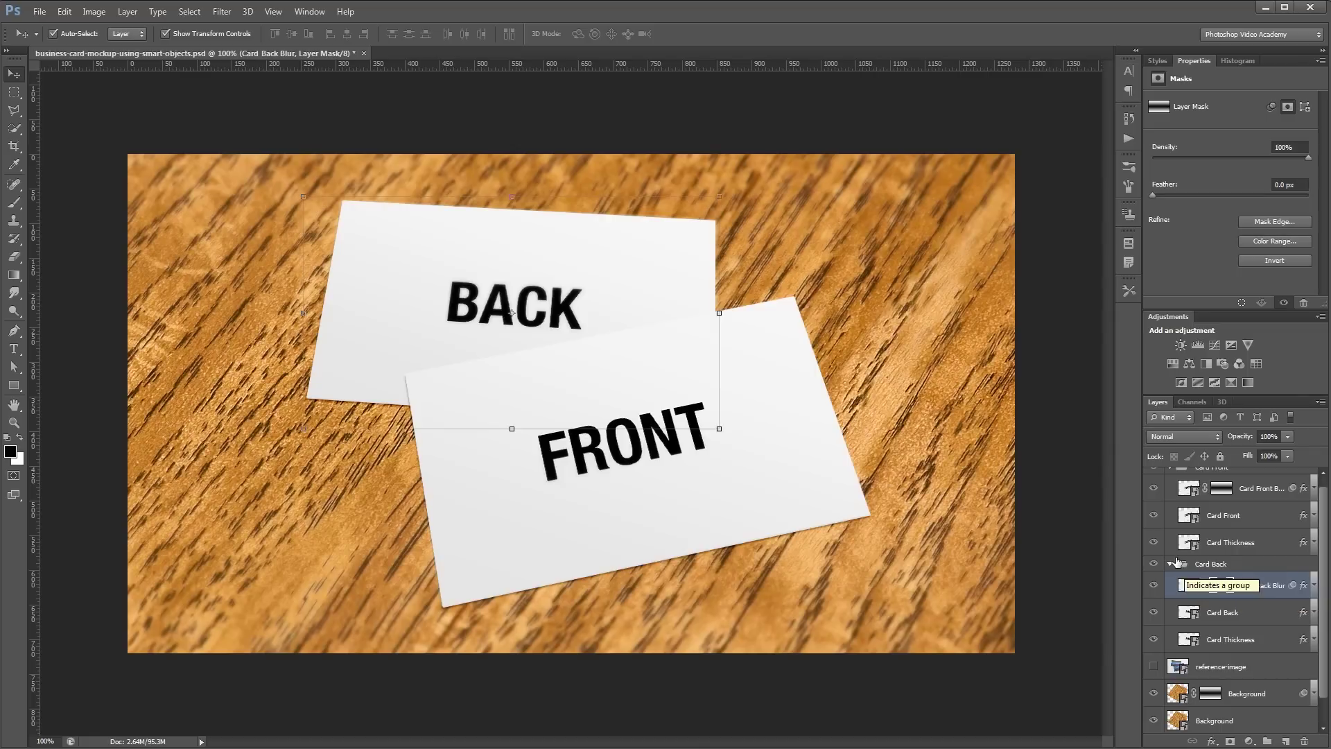
Step: Collapse both card groups and add a darkening Curves adjustment above them, mapping input 163 to output 88
left_click(1171, 564)
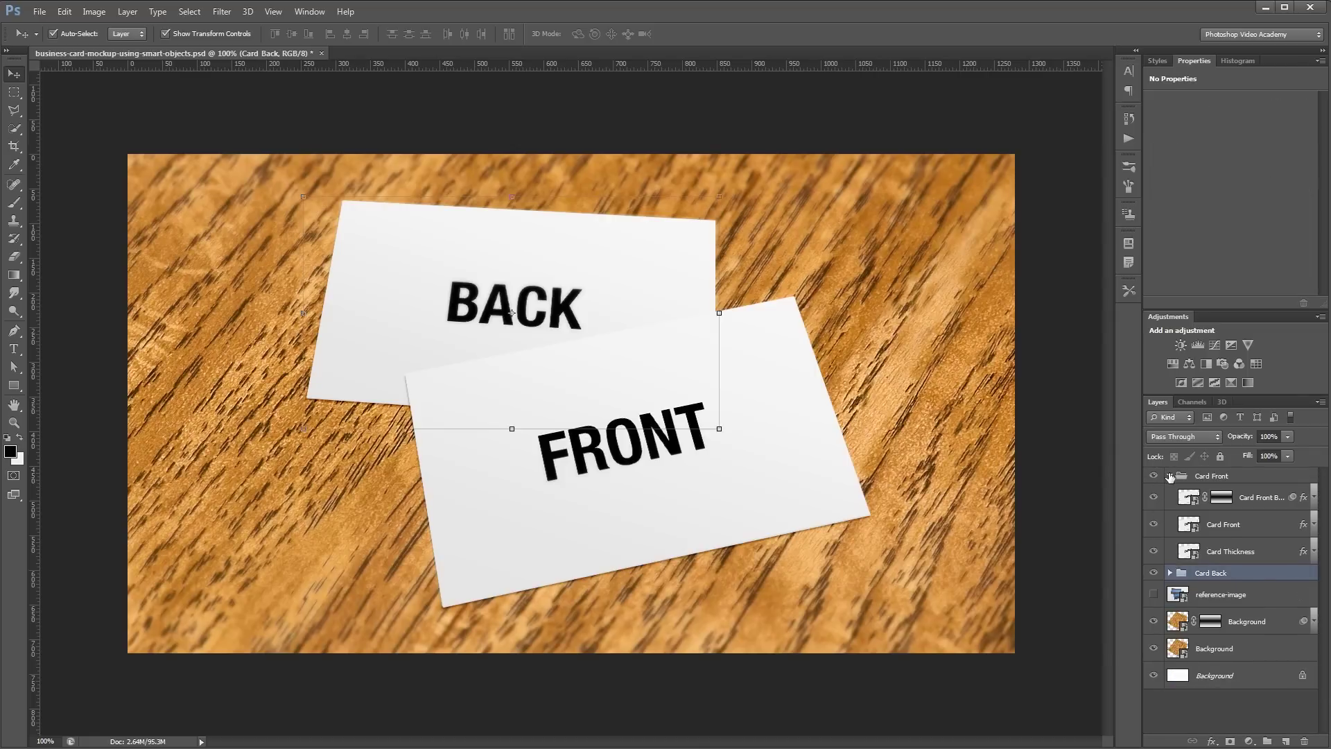
left_click(1169, 475)
left_click(1252, 477)
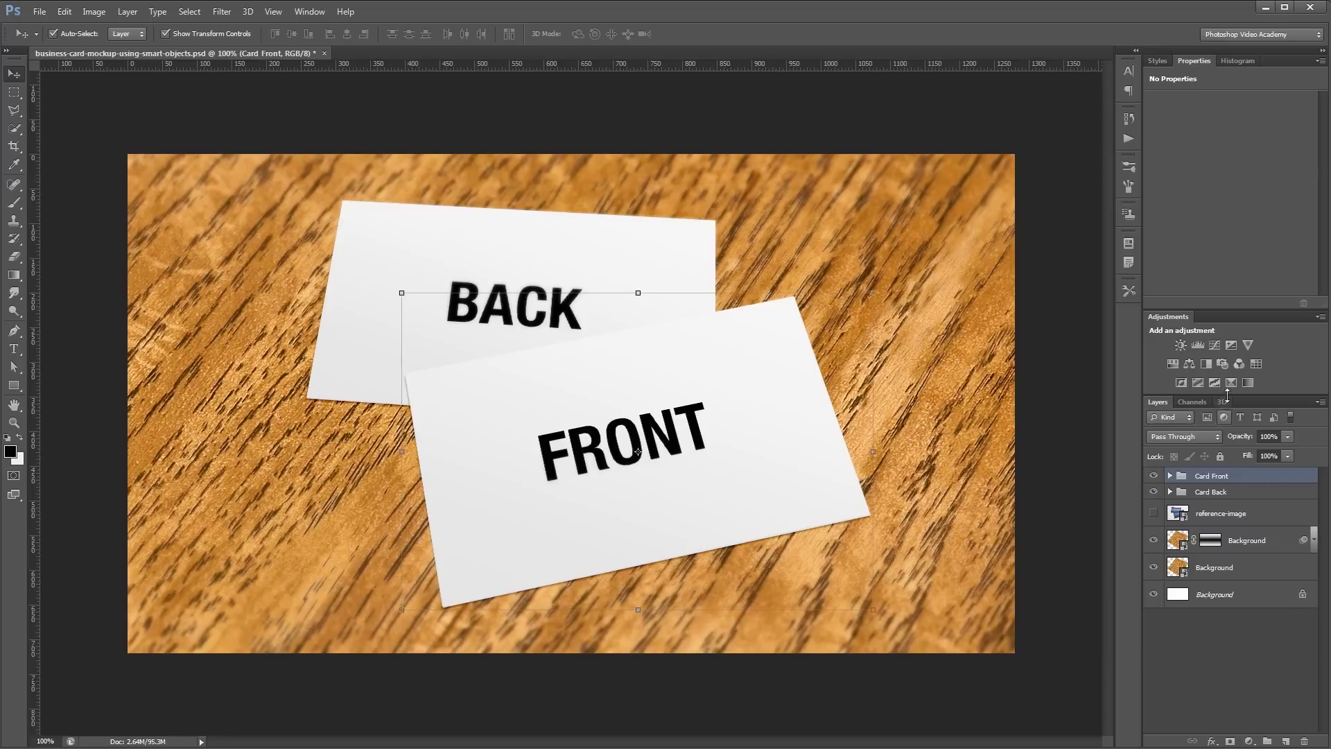
left_click(1214, 345)
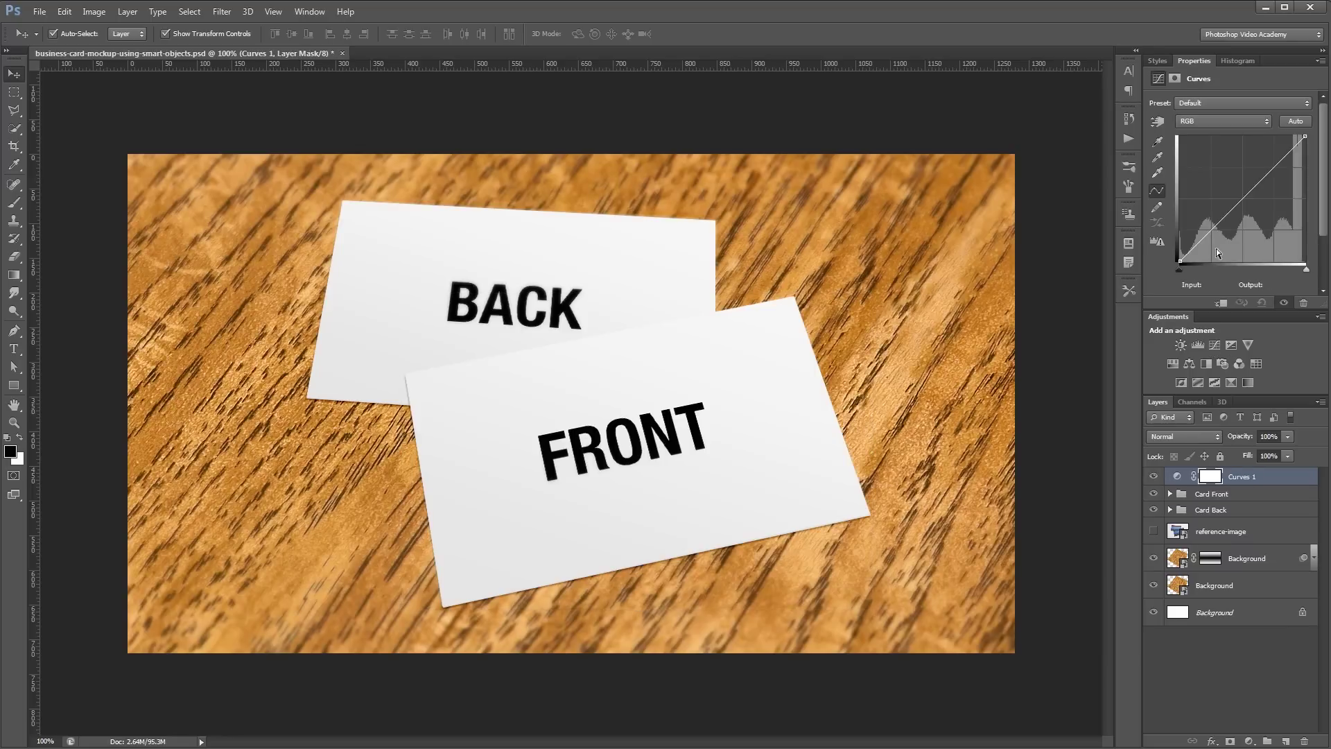
left_click_drag(1240, 196, 1260, 218)
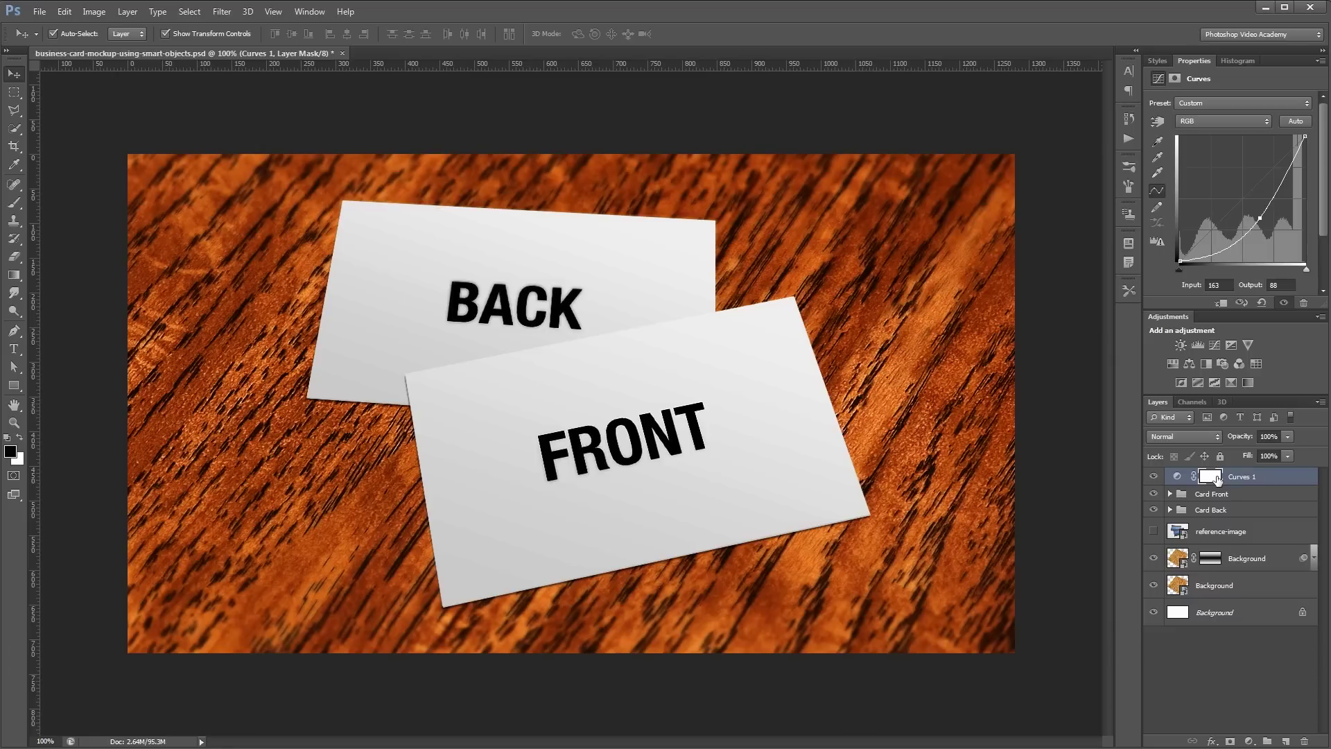
Step: Paint the centre of the Curves mask black with an 800-pixel brush to keep only an edge vignette, and save the document
key("b")
mouse_move(565, 399)
left_mouse_down()
mouse_move(436, 384)
mouse_move(726, 405)
mouse_move(676, 423)
left_mouse_up()
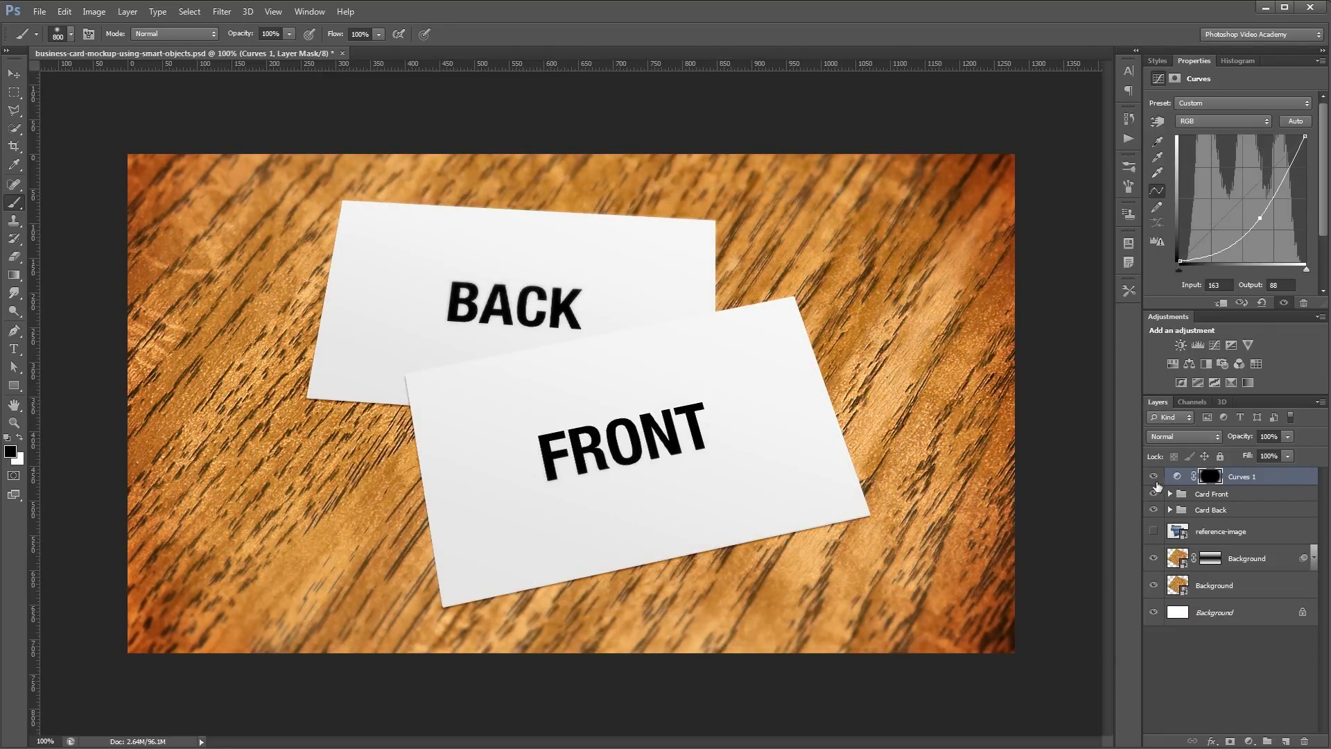
left_click(1153, 476)
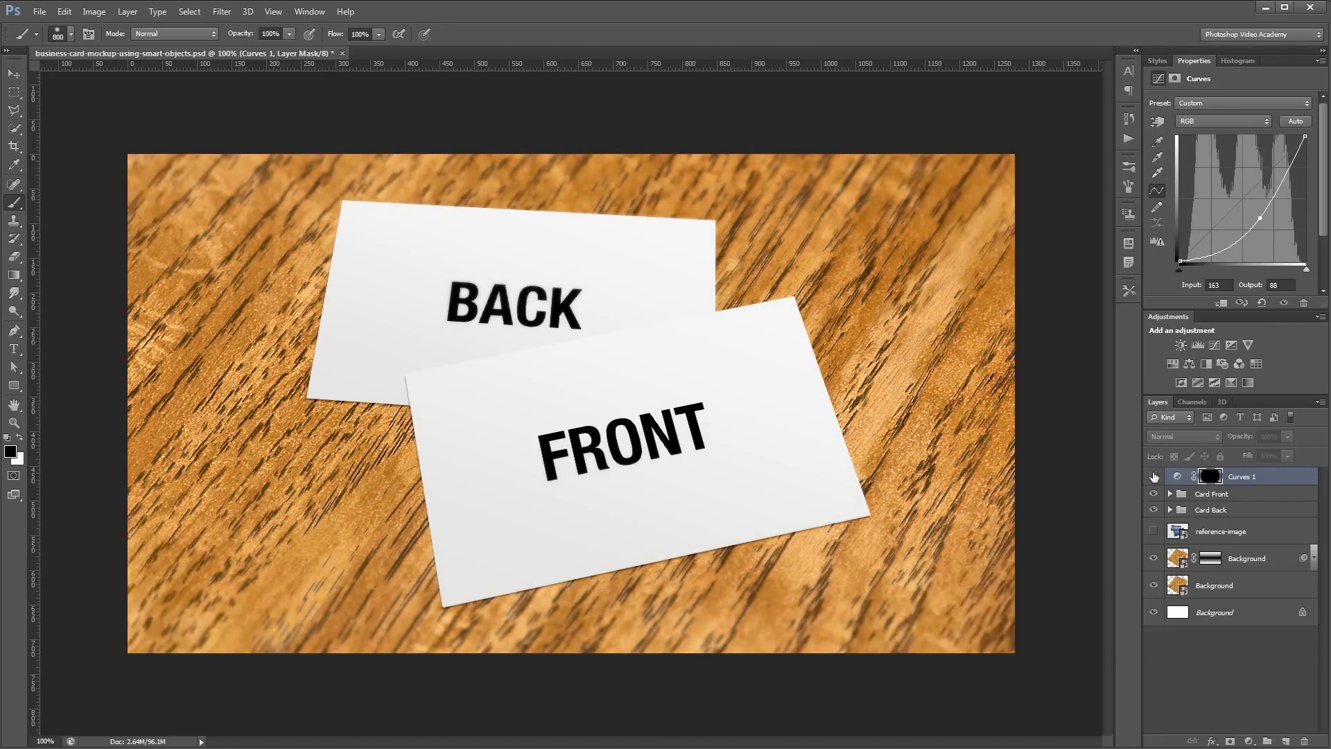
left_click(1154, 477)
left_click(1153, 476)
left_click(1153, 476)
key("v")
key("ctrl+s")
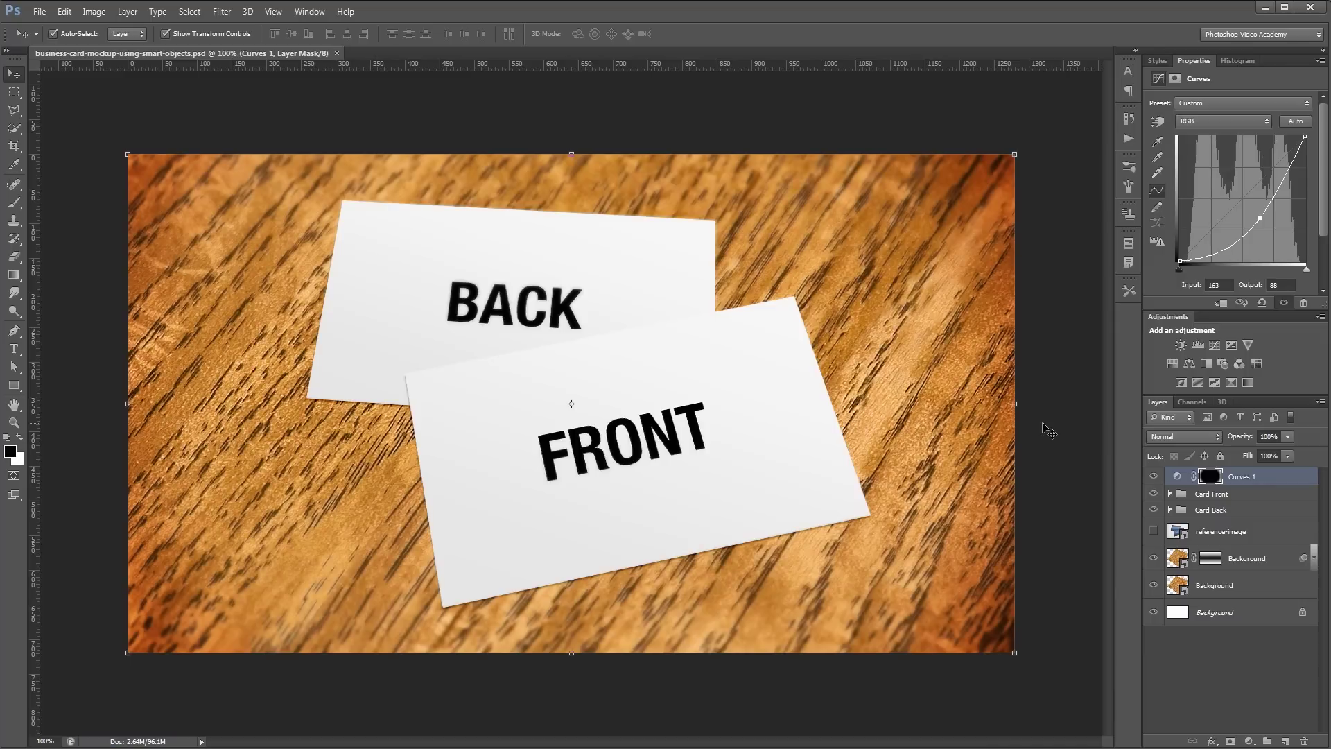
Step: Add a new layer inside the Background smart object, fill it with a pale pinkish grey, and save and close its contents
left_click(1179, 585)
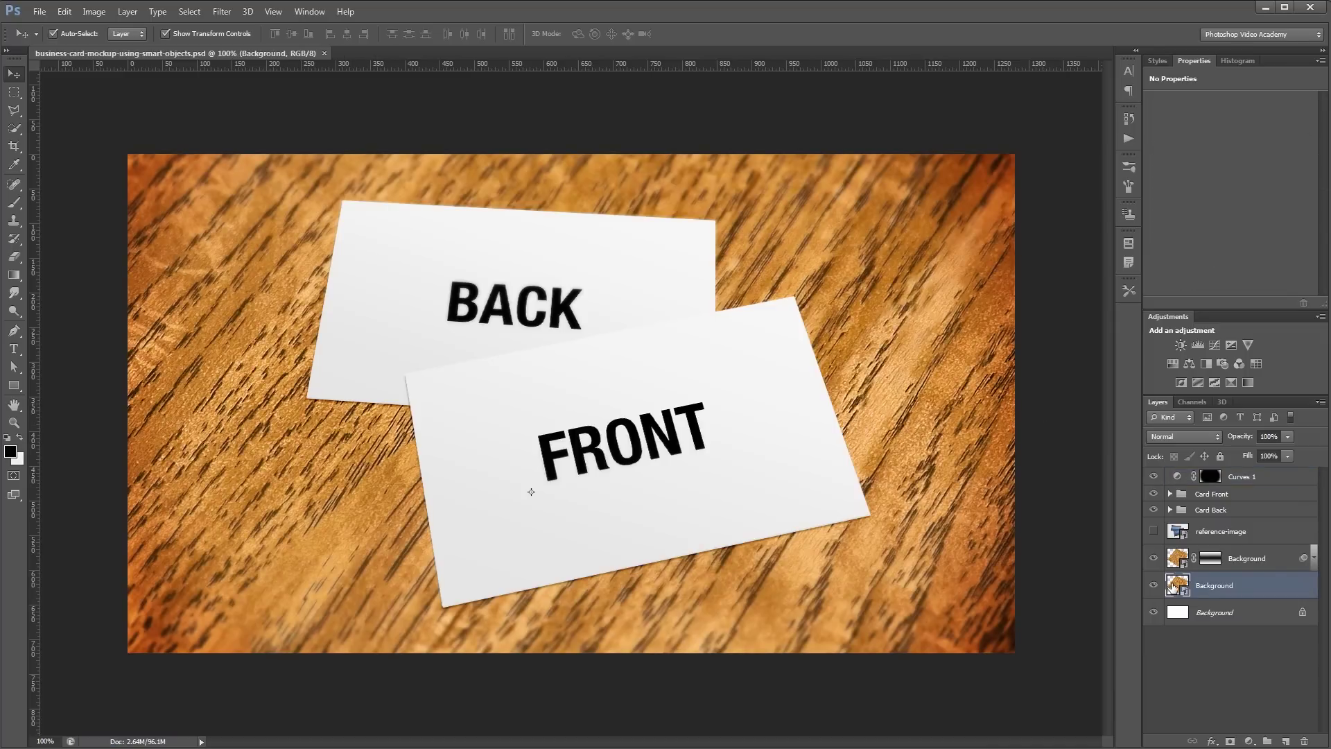
double_click(1173, 586)
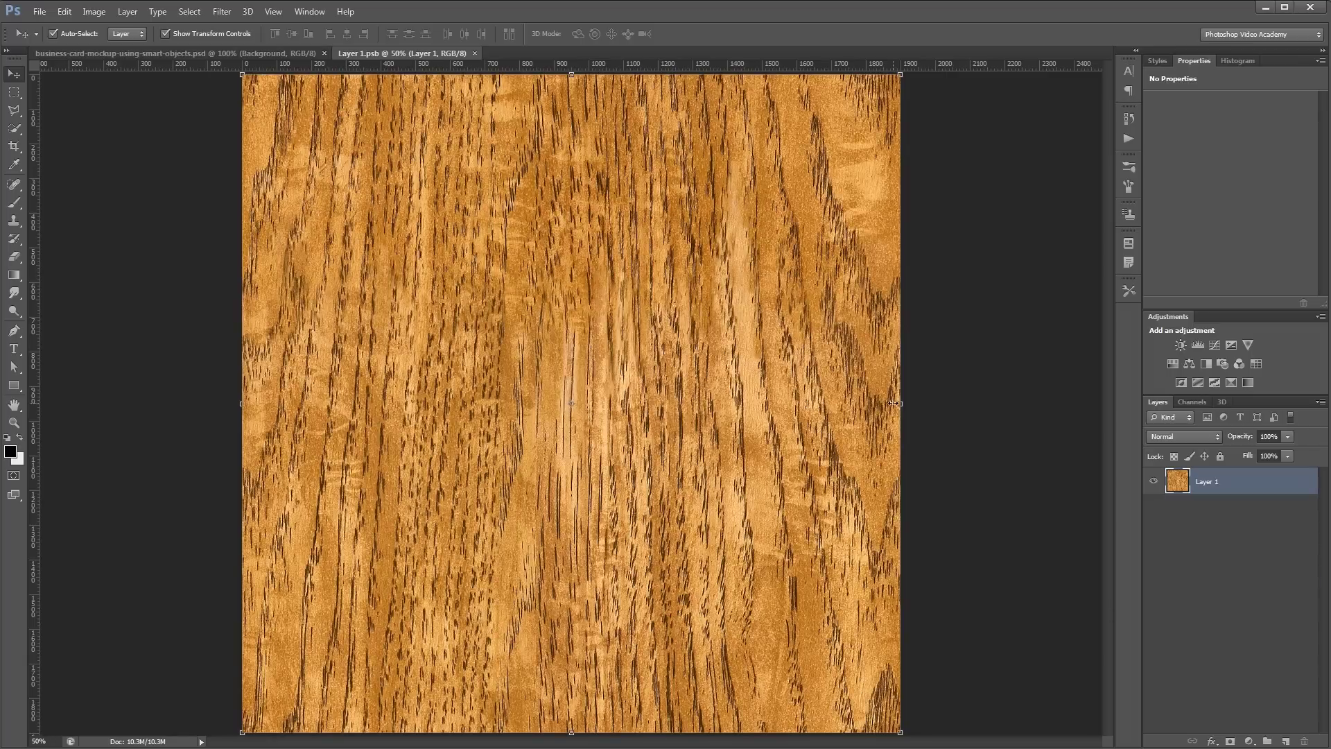
left_click(1286, 741)
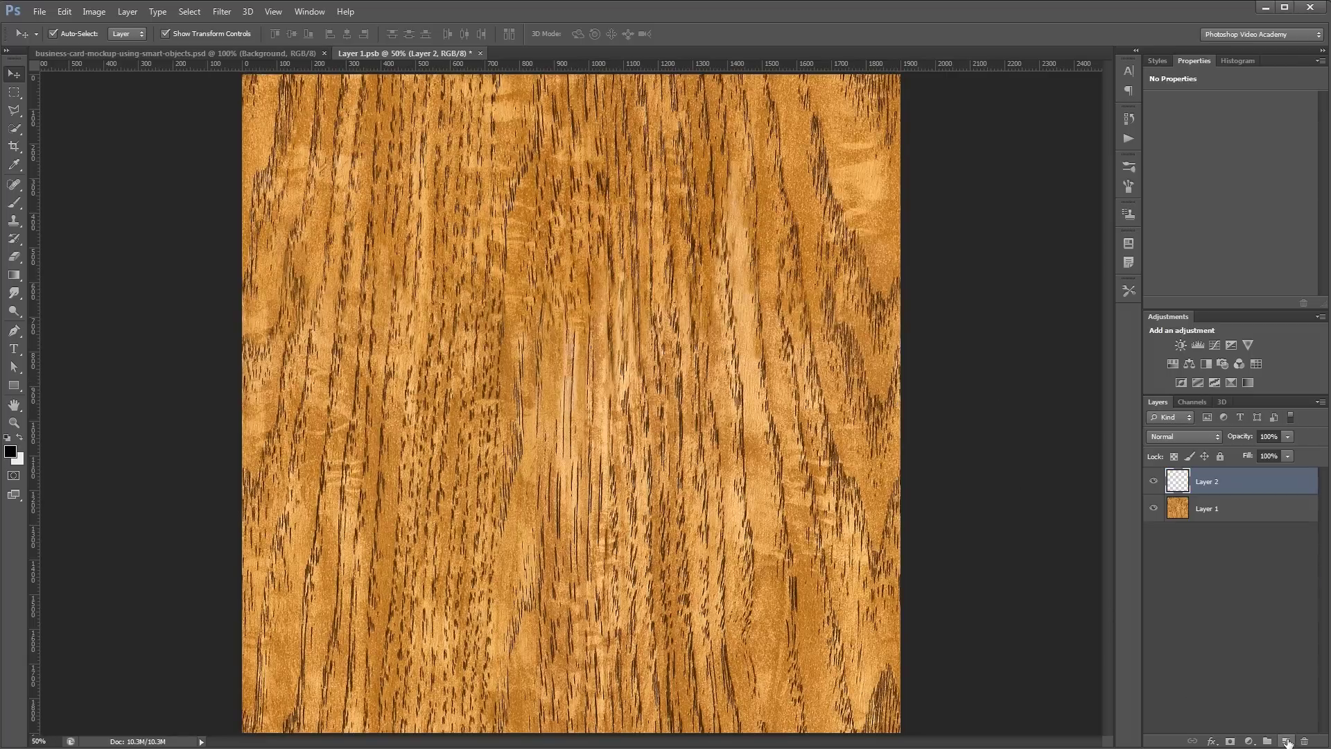
left_click(10, 454)
left_click(810, 285)
key("Return")
key("g")
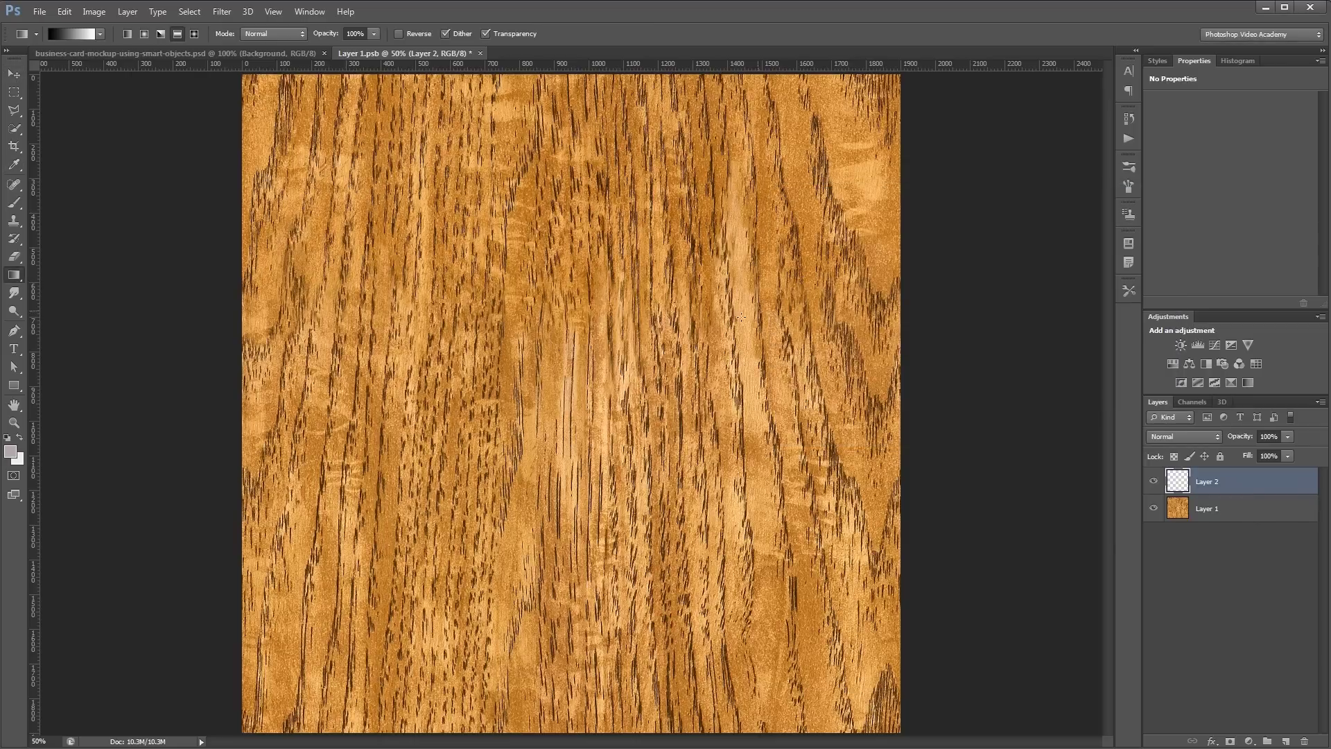
left_click(734, 320)
key("ctrl+w")
key("Return")
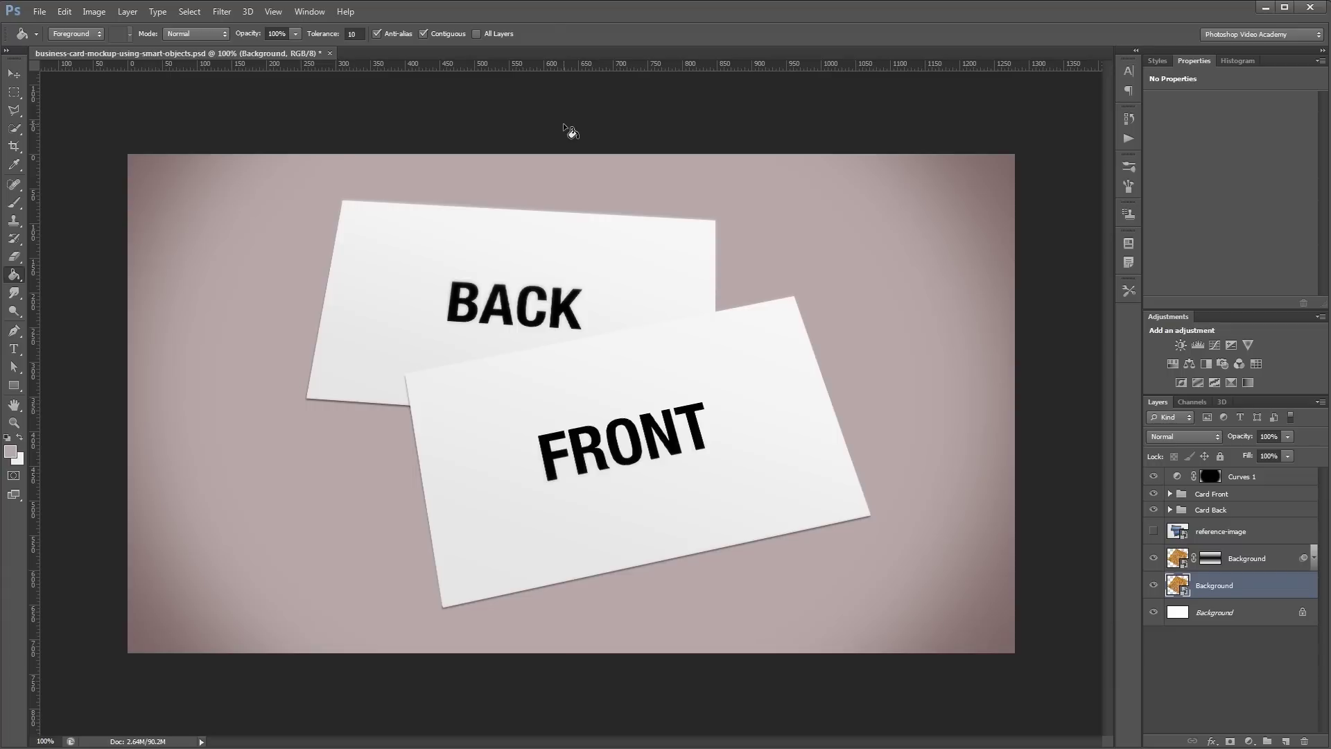
Step: Switch to the project files folder and open card-design-back.png and card-design-front.png in Photoshop
key("v")
key("alt+Tab")
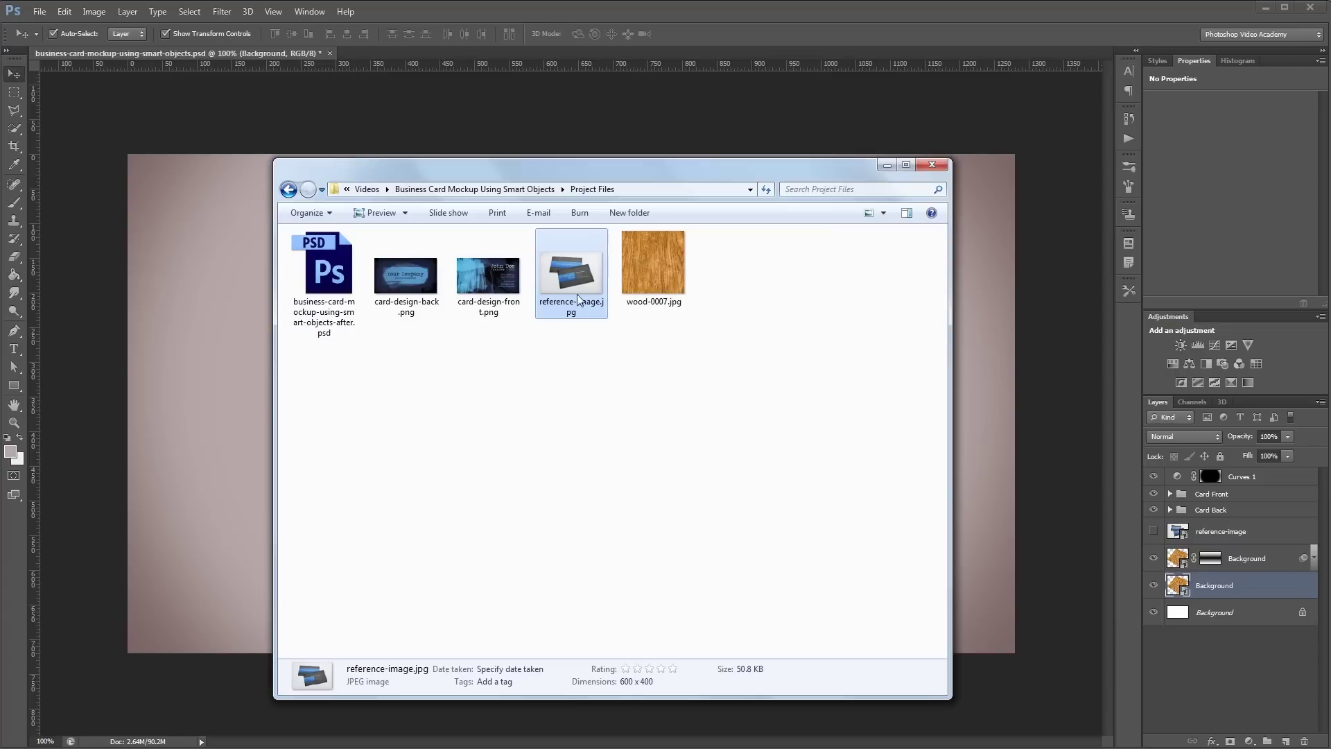
left_click(406, 275)
left_click(487, 277, "ctrl")
left_click_drag(487, 277, 529, 493)
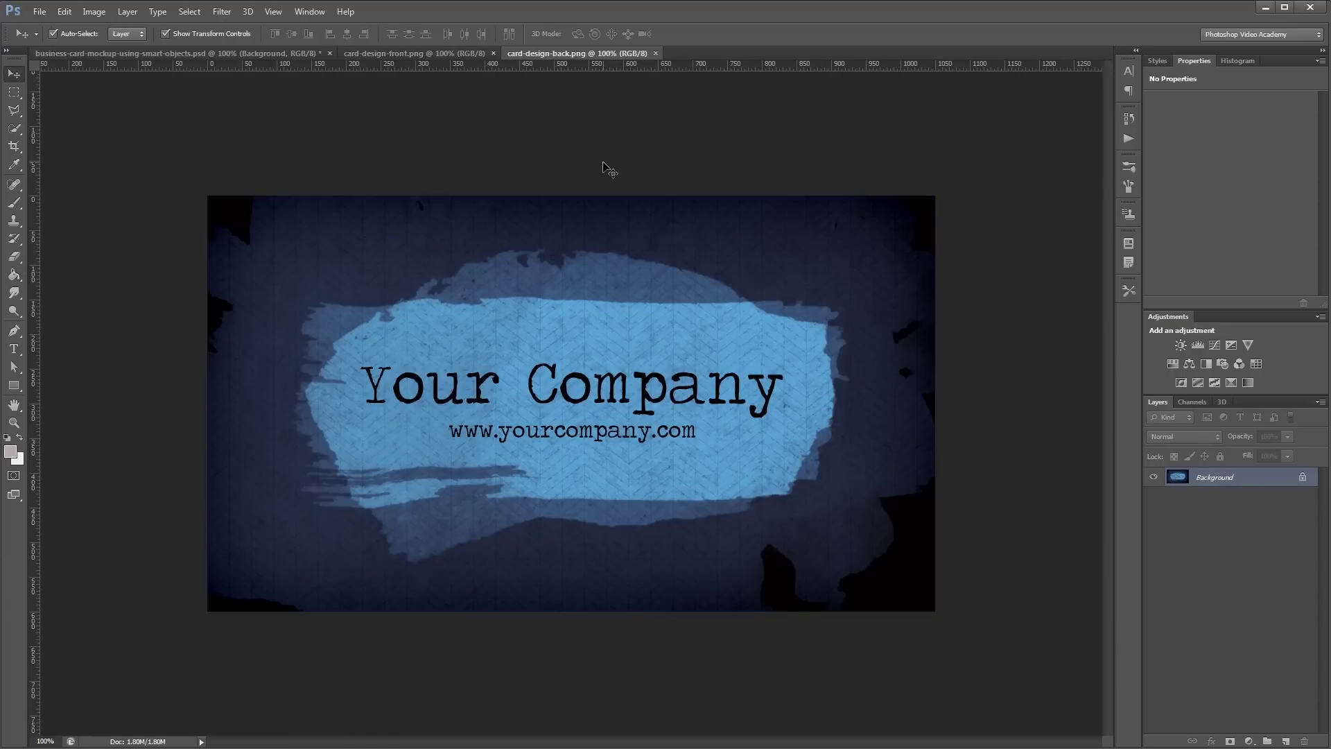
Step: Copy the entire back card design into the Card Back smart object, and save and close its contents
key("ctrl+a")
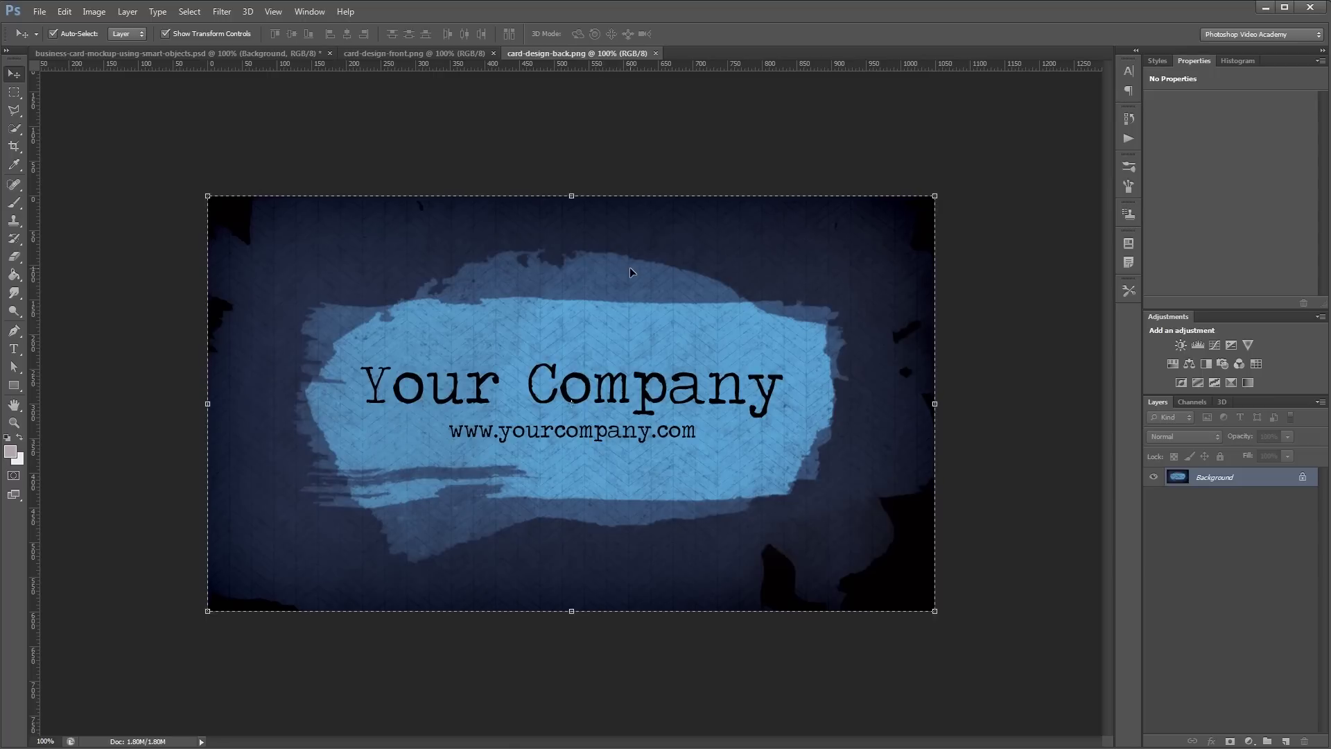
key("ctrl+Tab")
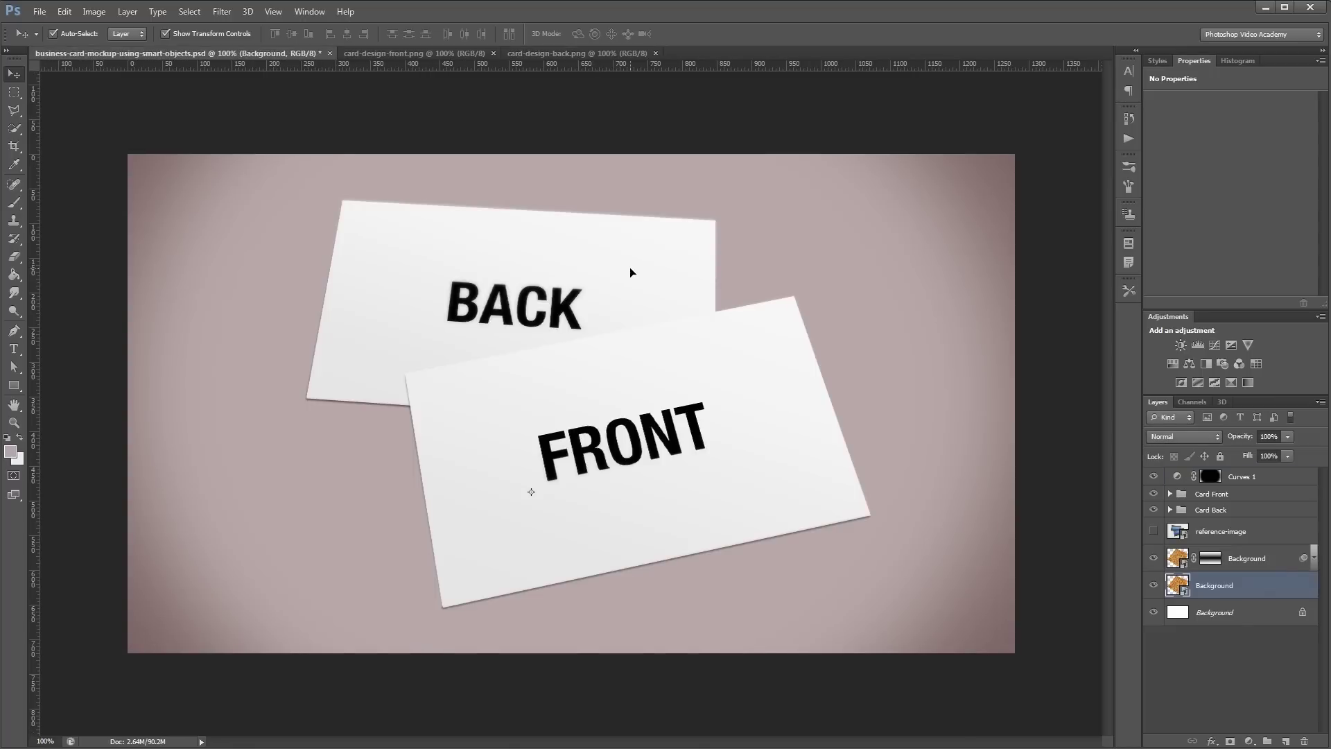
left_click(1170, 510)
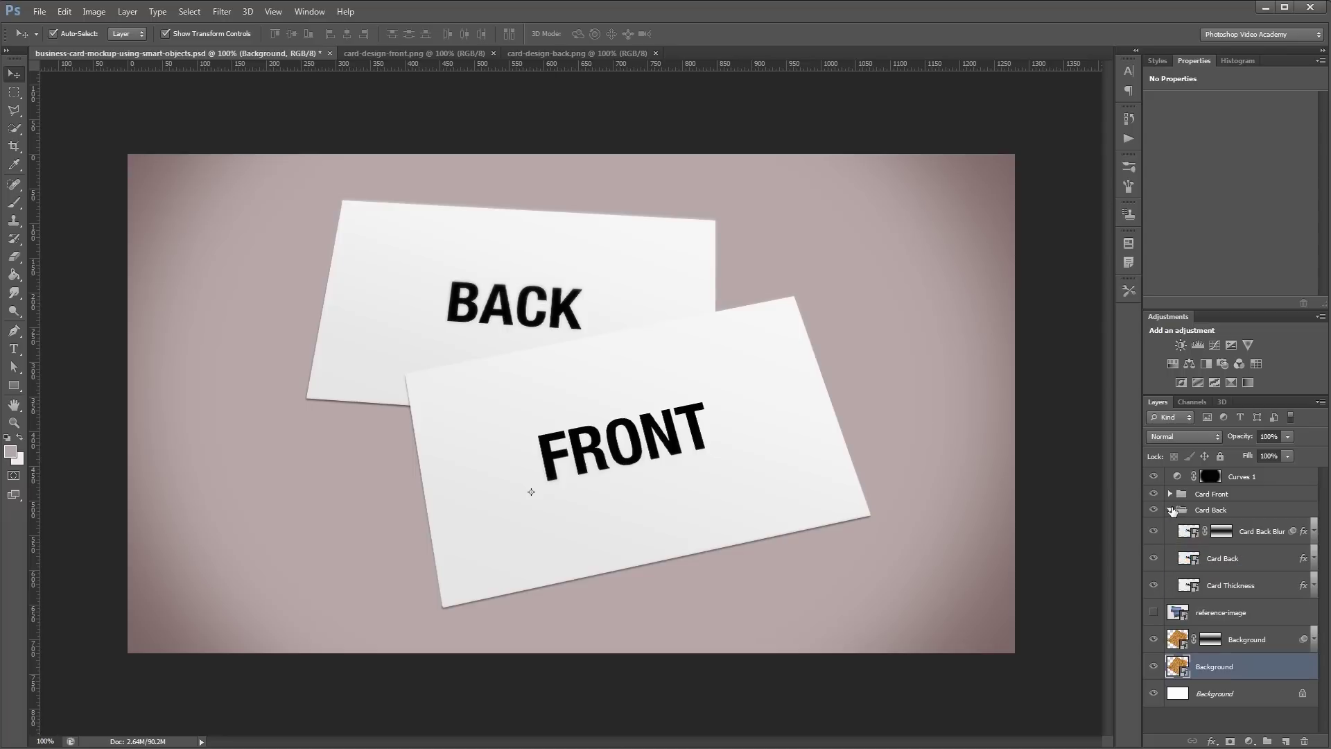
double_click(1188, 556)
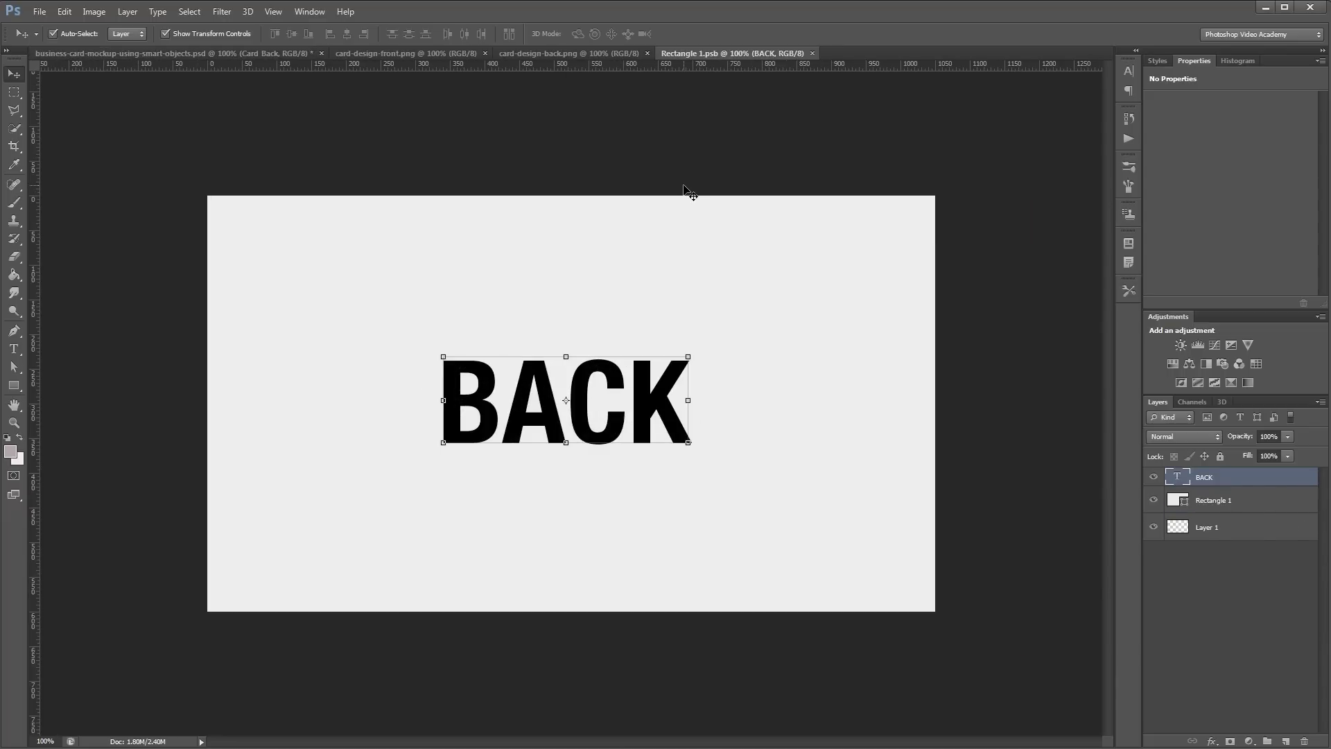
key("ctrl+v")
key("ctrl+w")
key("Return")
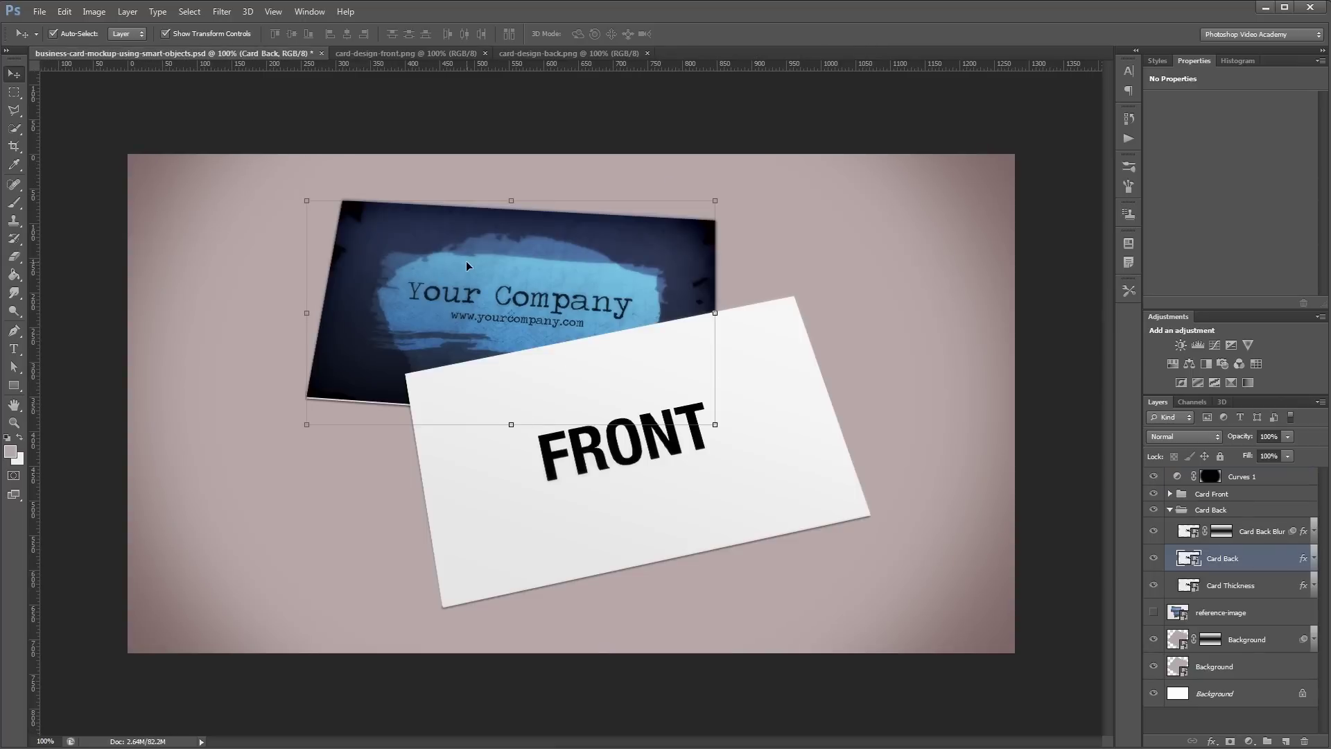
Step: Copy the entire front card design into the Card Front smart object, and save and close its contents
key("ctrl+Tab")
key("ctrl+a")
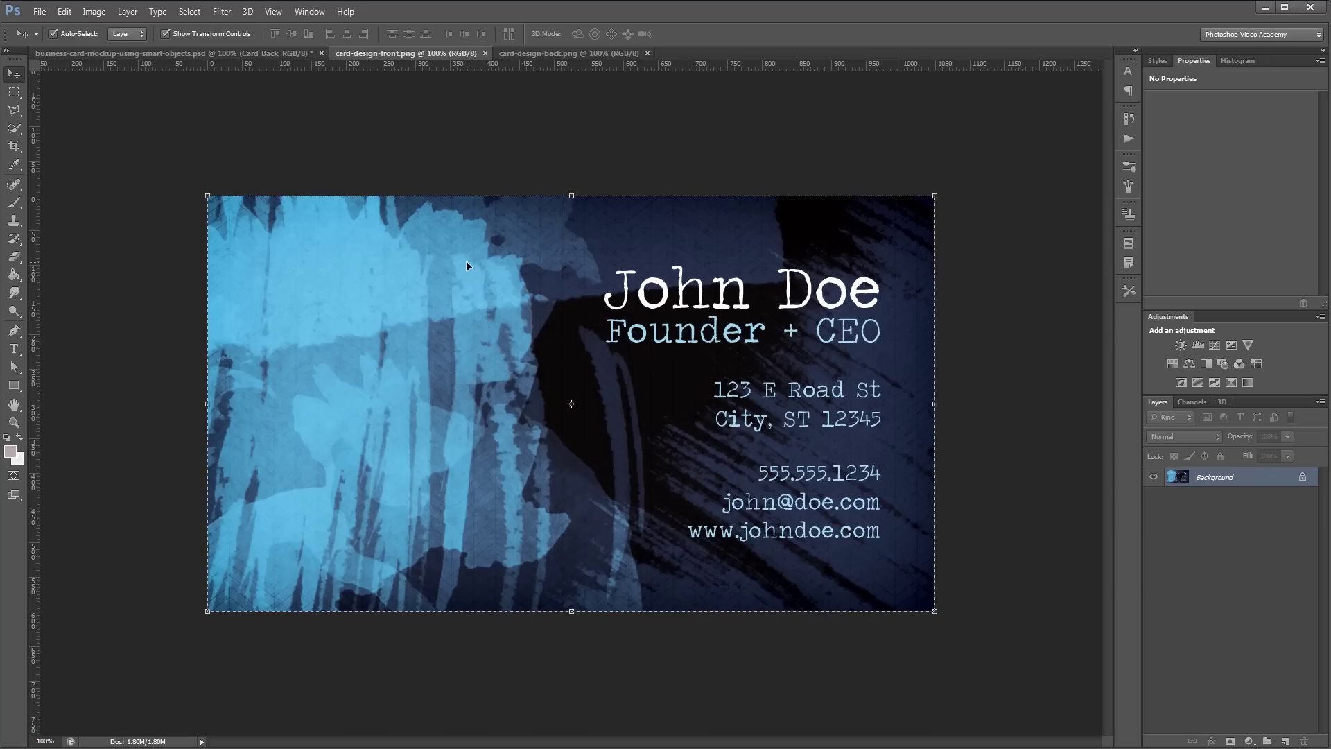
left_click(288, 56)
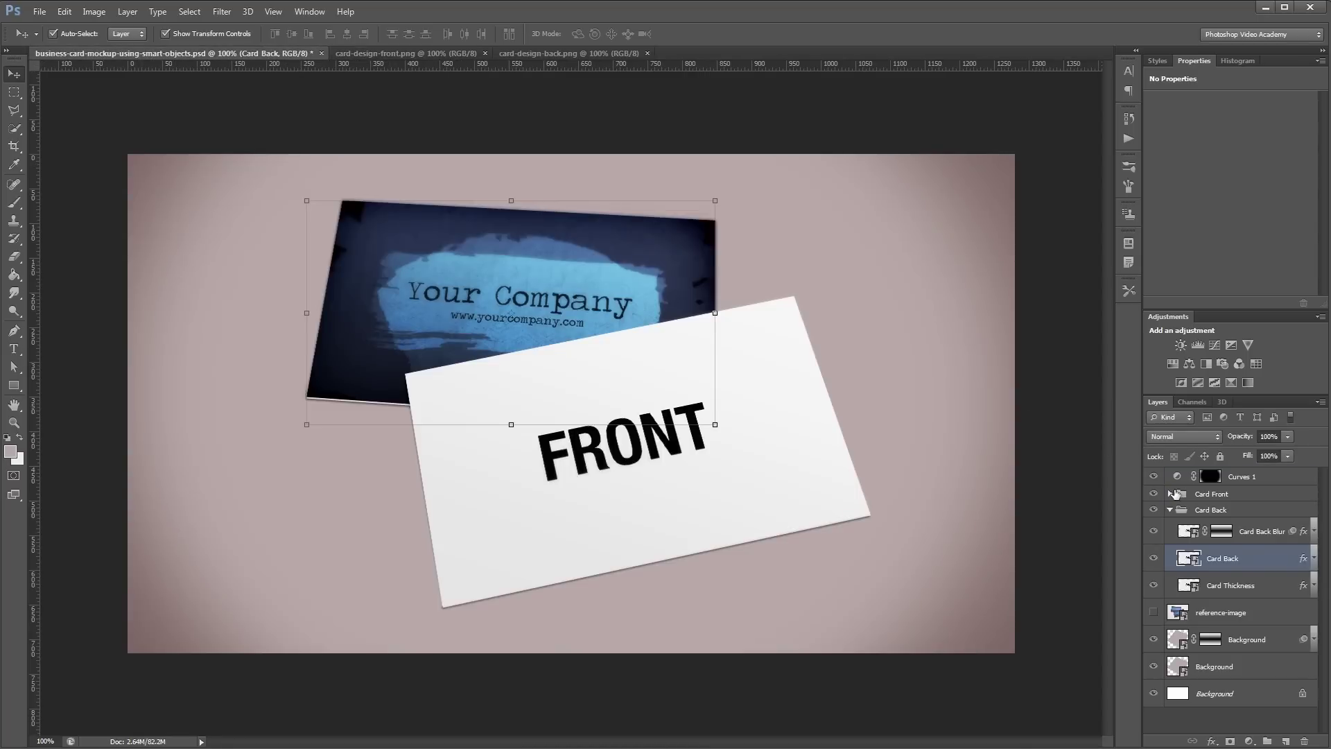
left_click(1171, 494)
double_click(1188, 516)
key("ctrl+v")
key("ctrl+w")
key("Return")
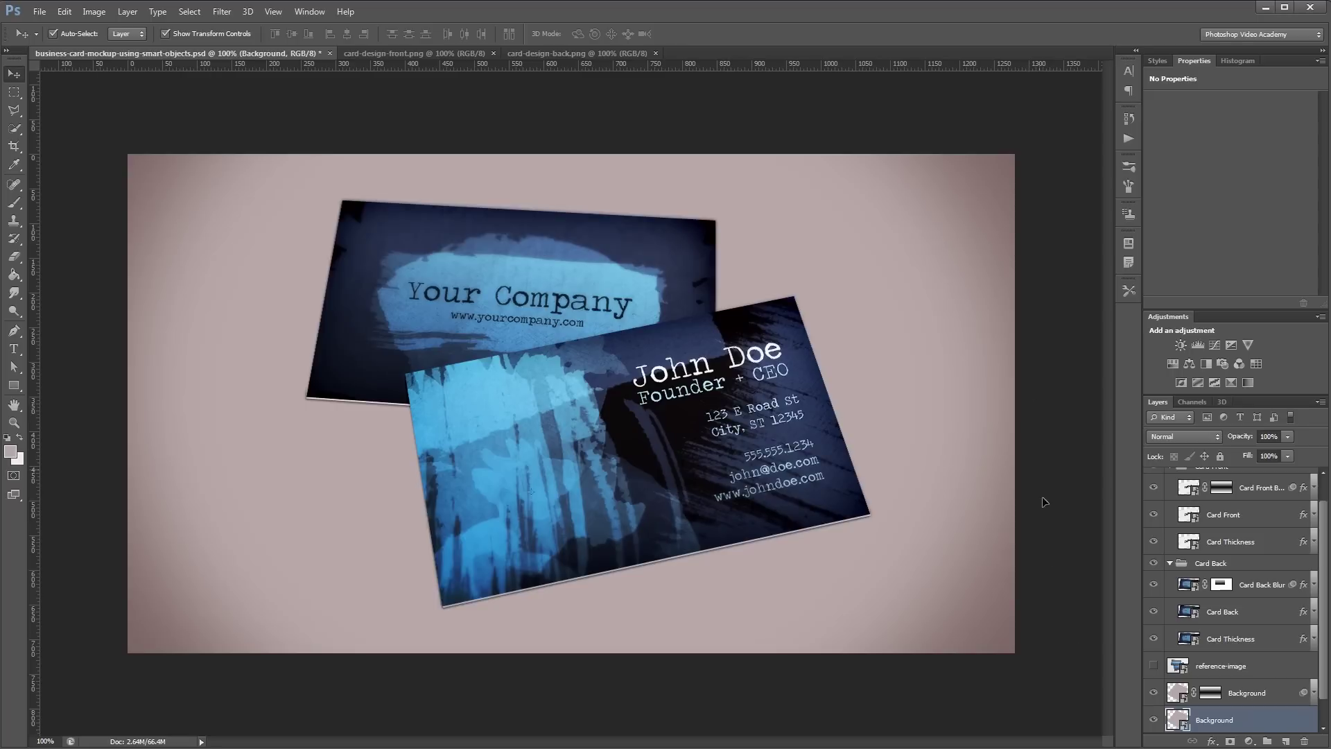
Step: Delete the solid-colour layer from the Background smart object to restore the wood texture, and save and close its contents
double_click(1178, 718)
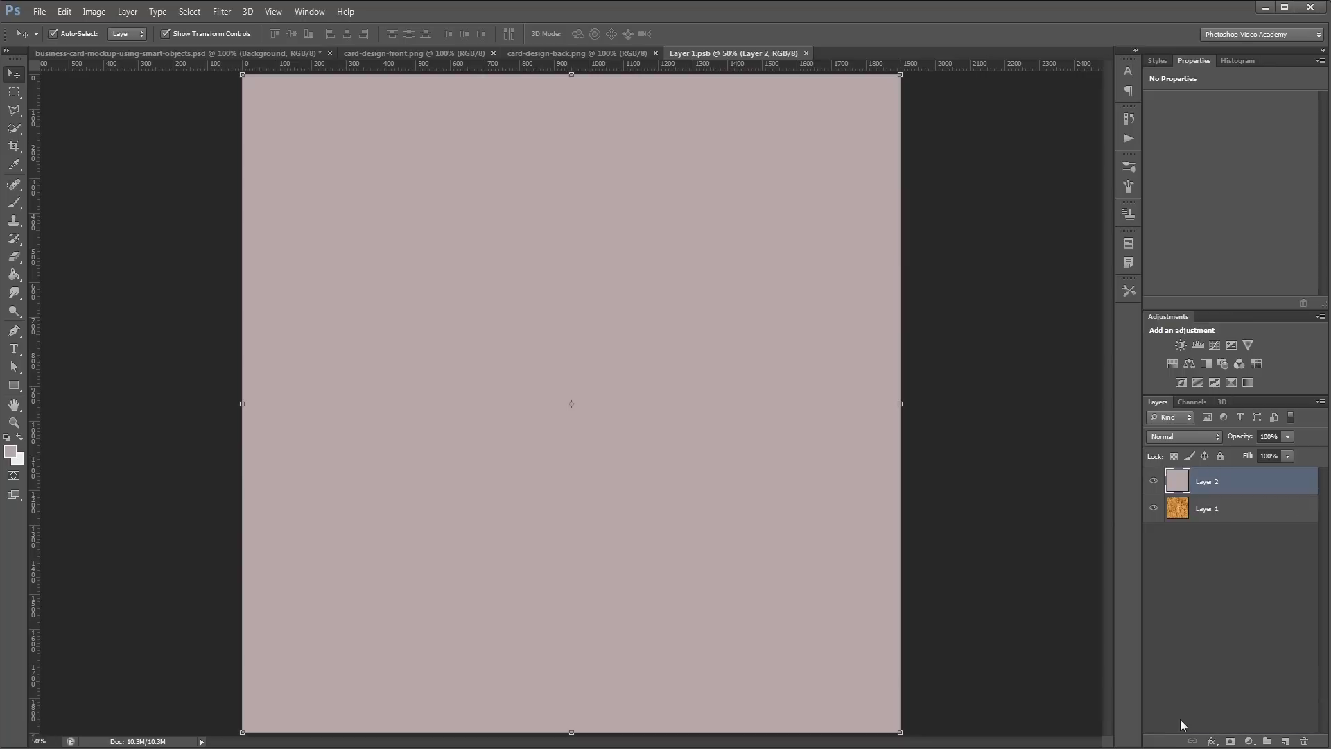
key("Delete")
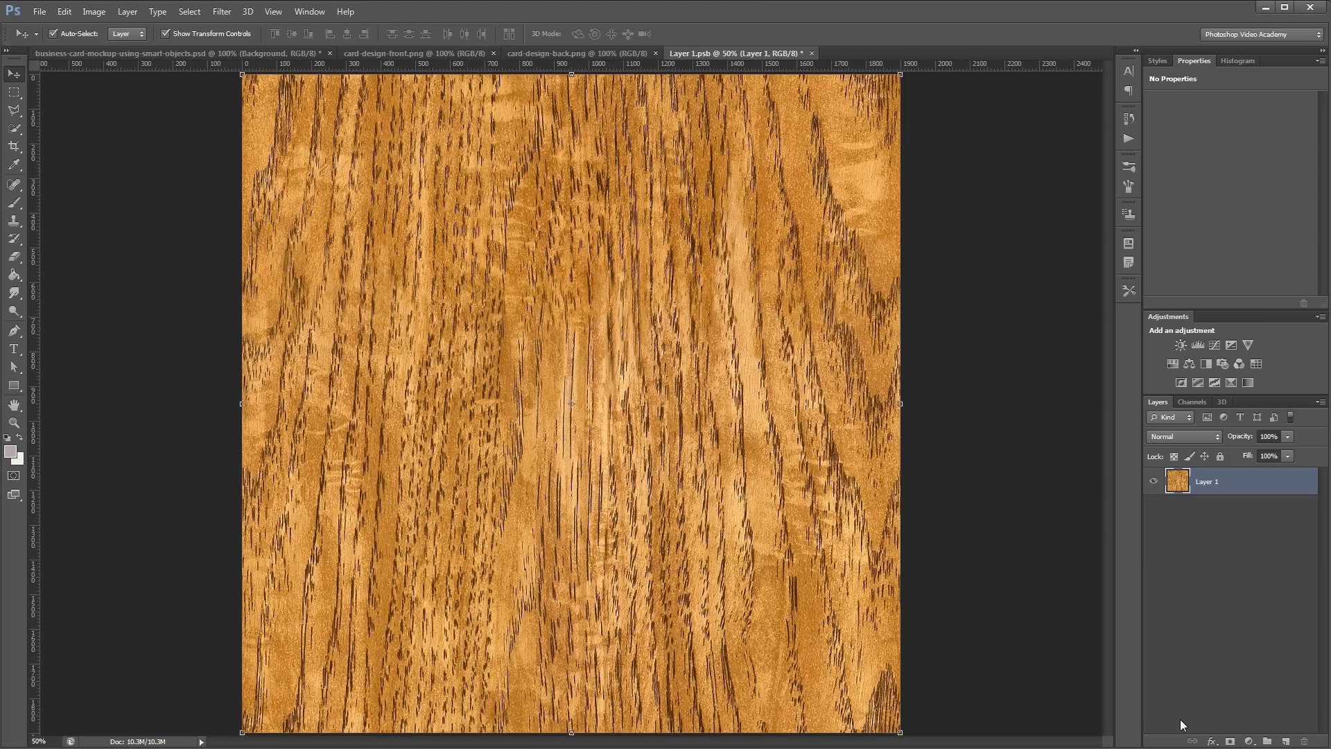
key("ctrl+w")
key("Return")
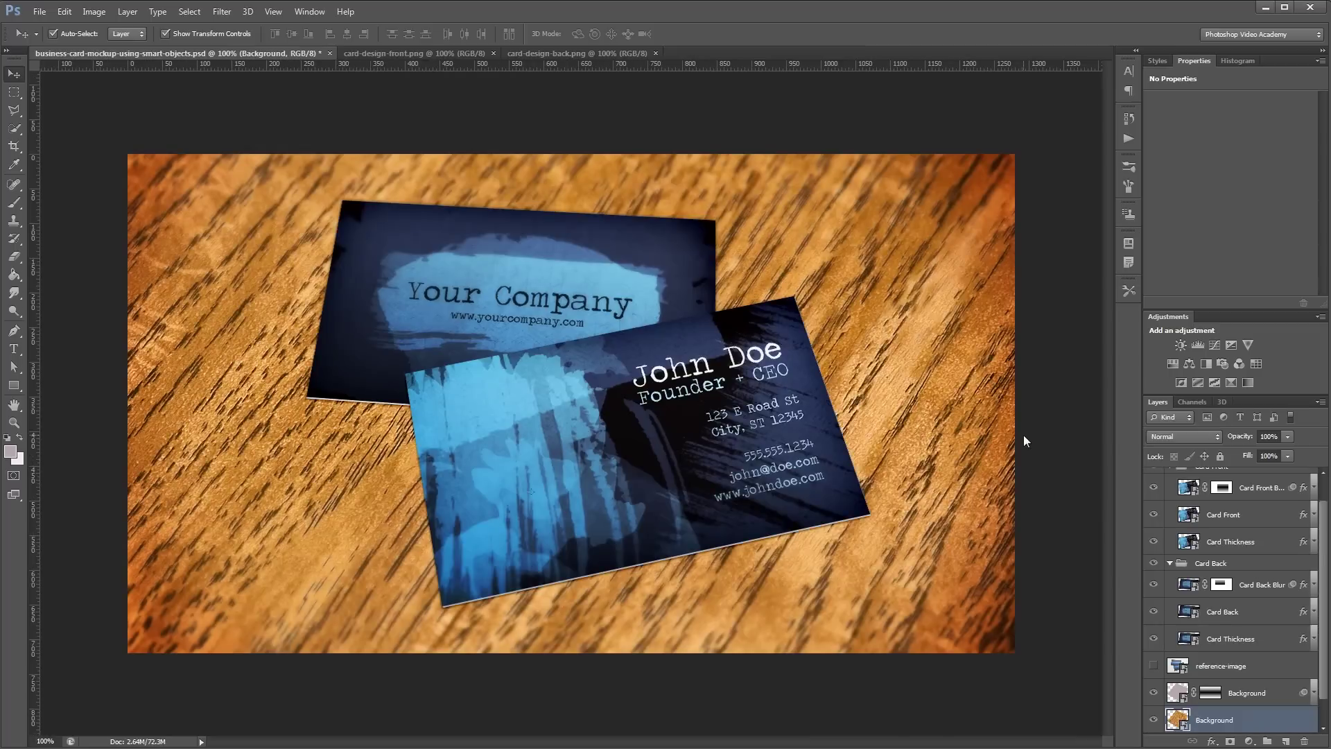